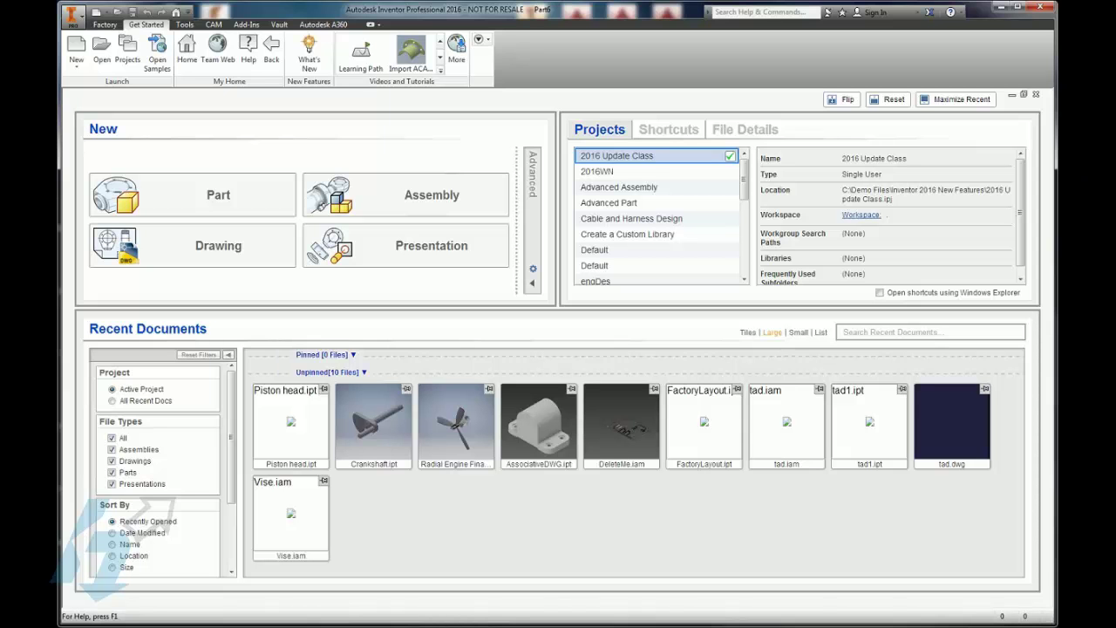
Open Cover.CATPart with the file type filter set to CATIA V5 Files.
left_click(100, 52)
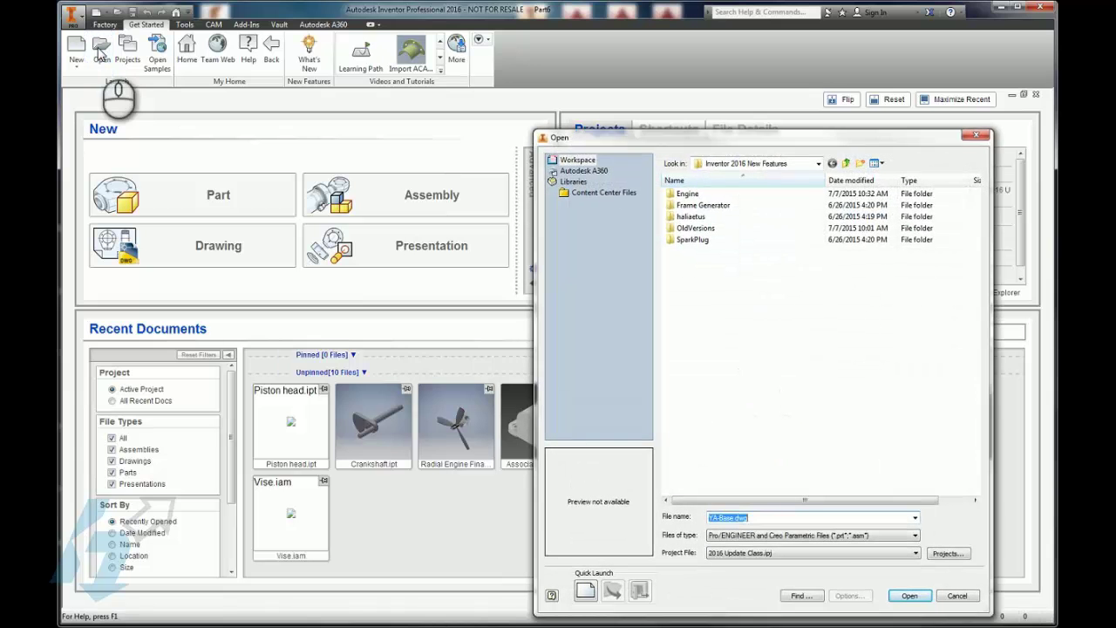
left_click(822, 535)
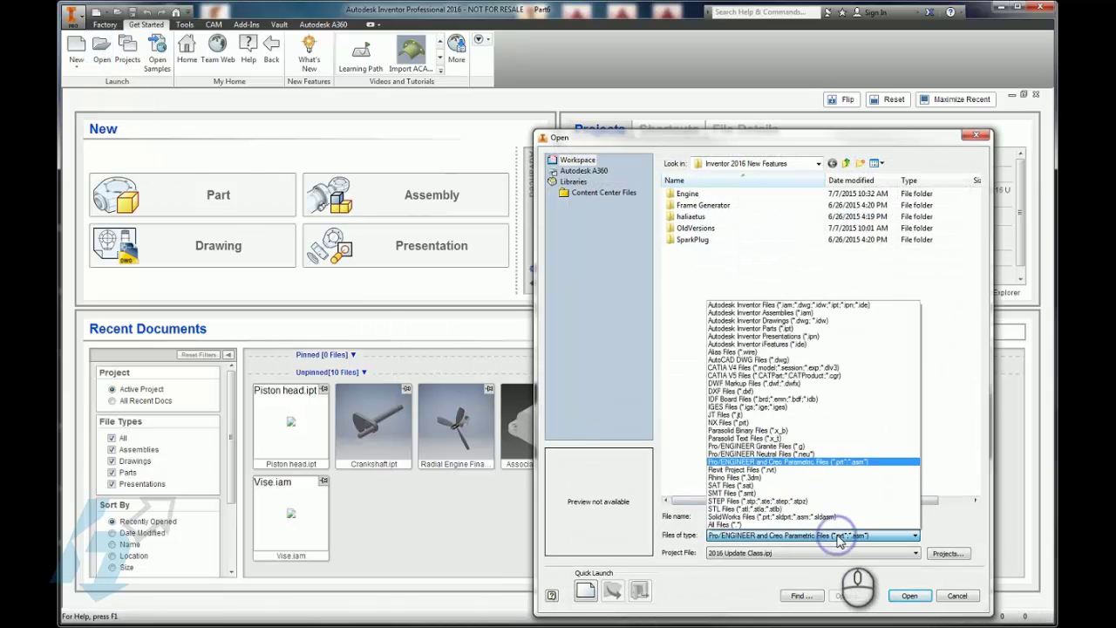
left_click(795, 376)
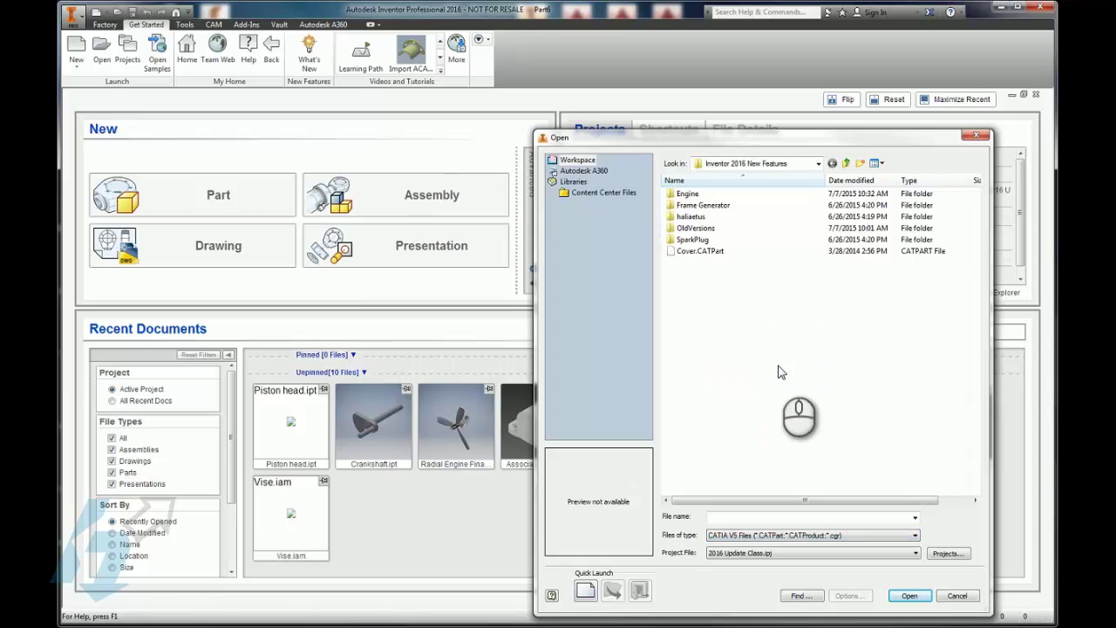
left_click(702, 251)
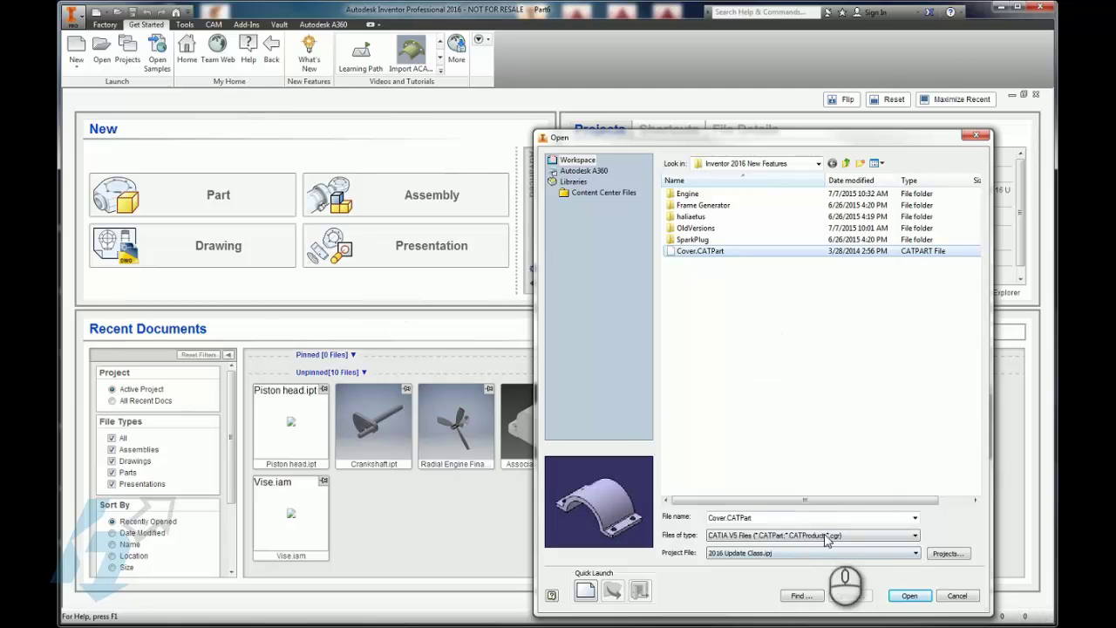
left_click(907, 597)
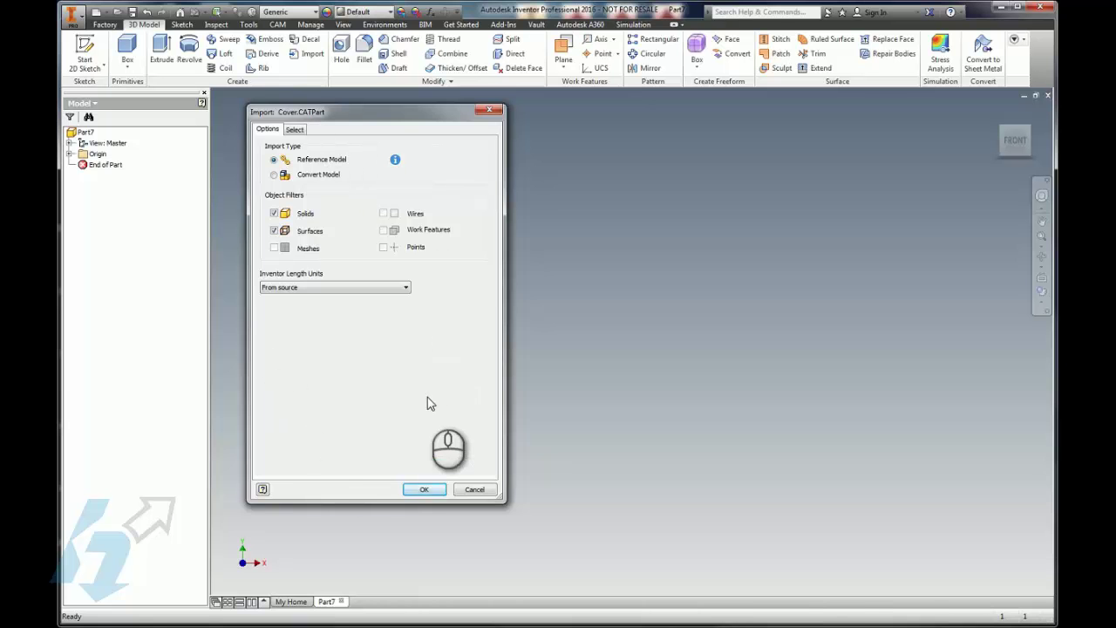
Check Convert Model, revert to Reference Model for Cover.CATPart, and go to the Select page.
left_click(274, 175)
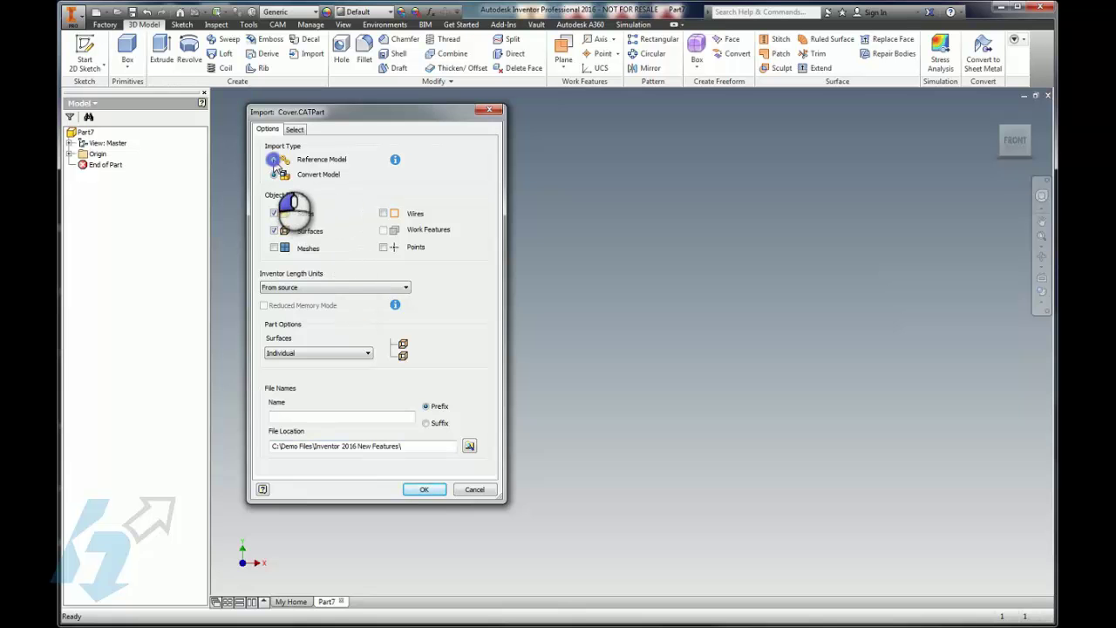
left_click(274, 161)
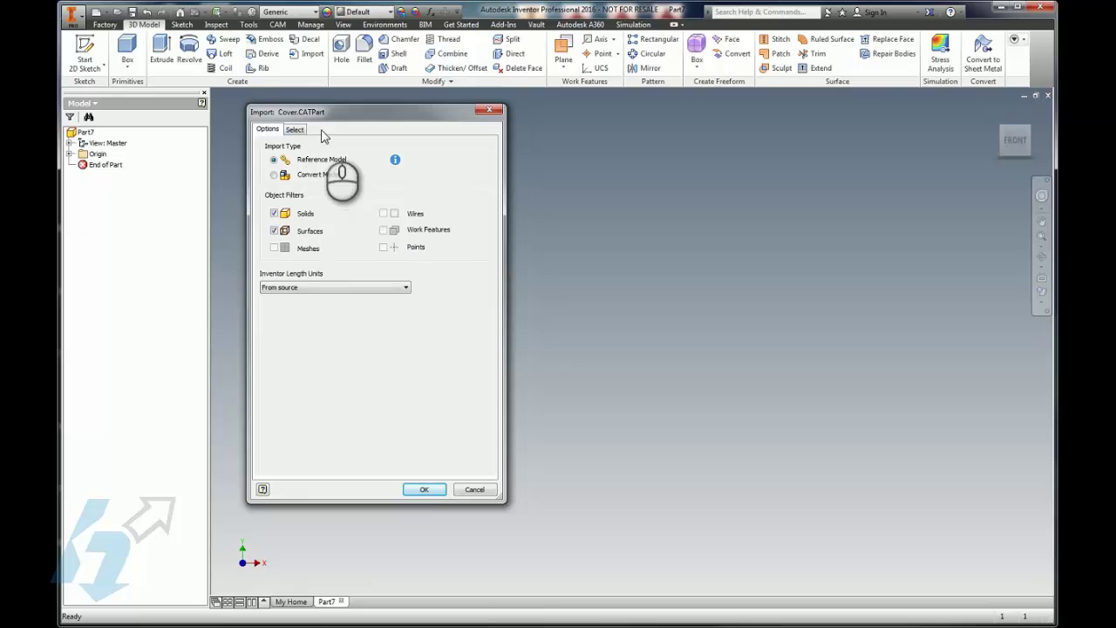
left_click(297, 129)
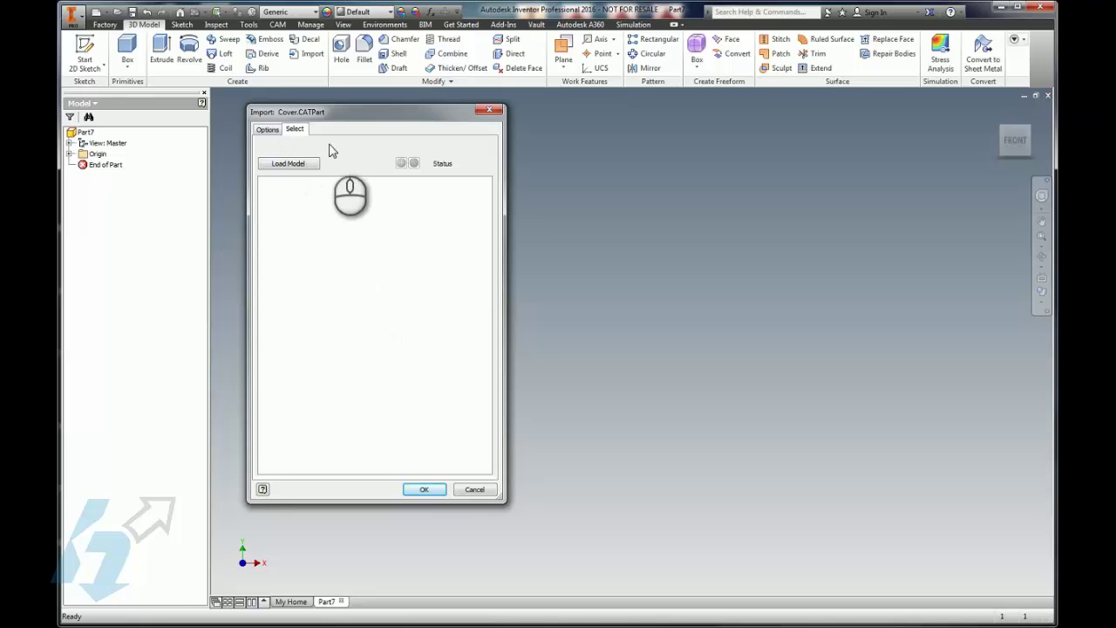
Load the CATIA model, pick the Casting body, and import it as a reference model.
left_click(293, 169)
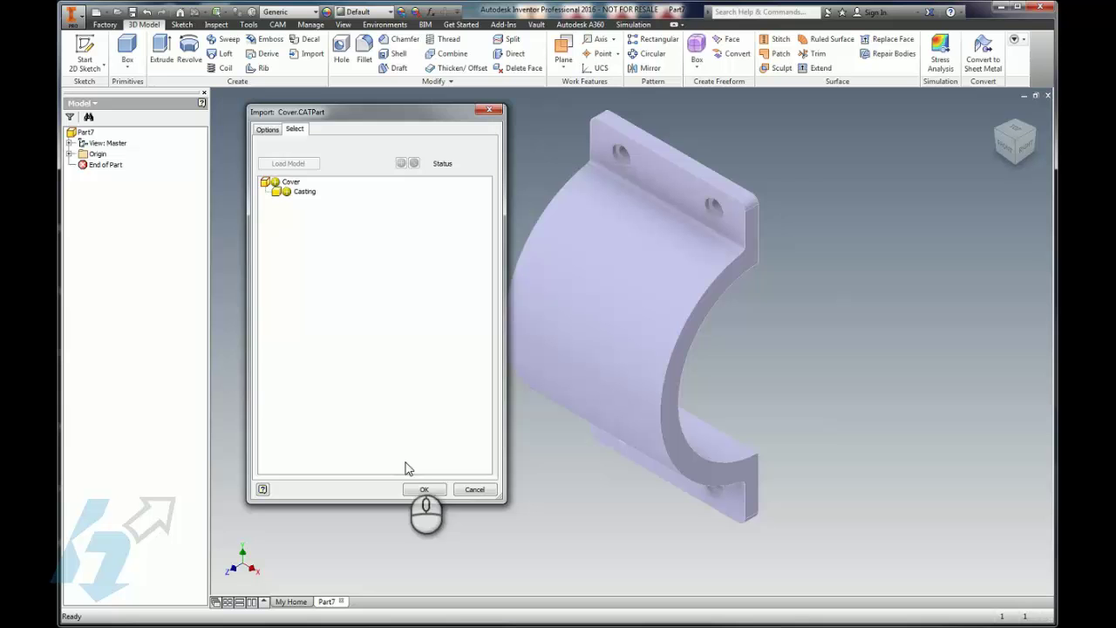
left_click(304, 191)
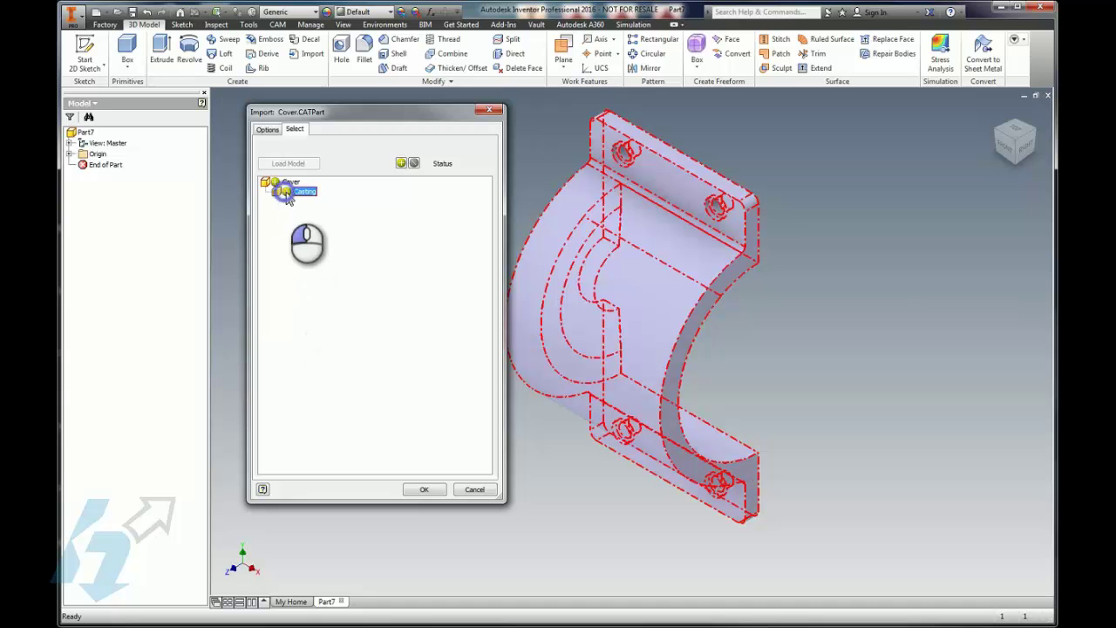
left_click(267, 130)
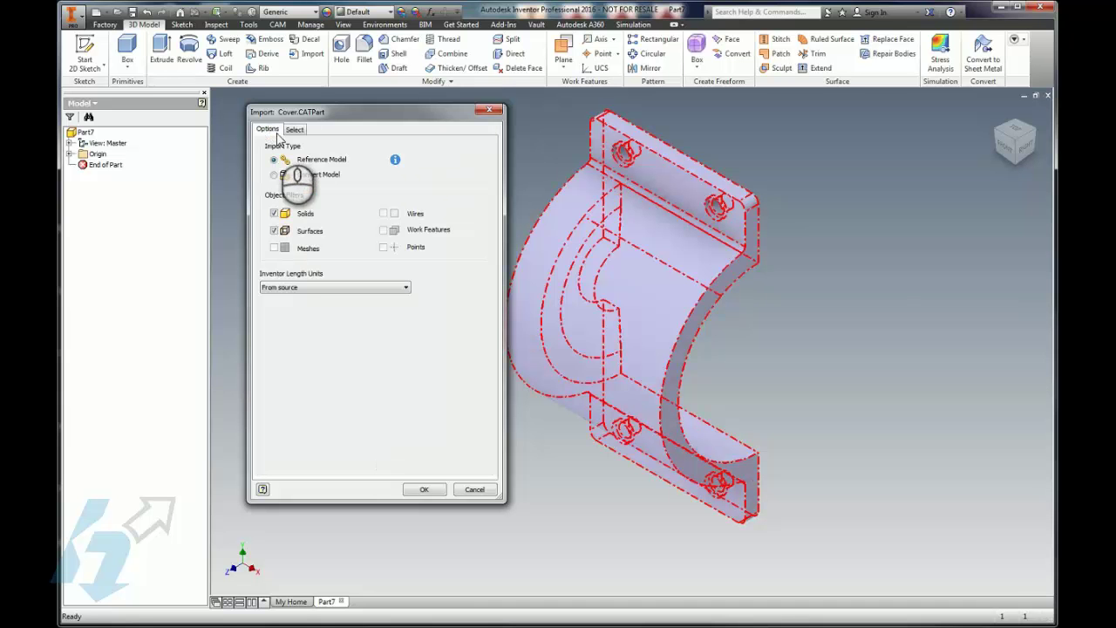
left_click(425, 490)
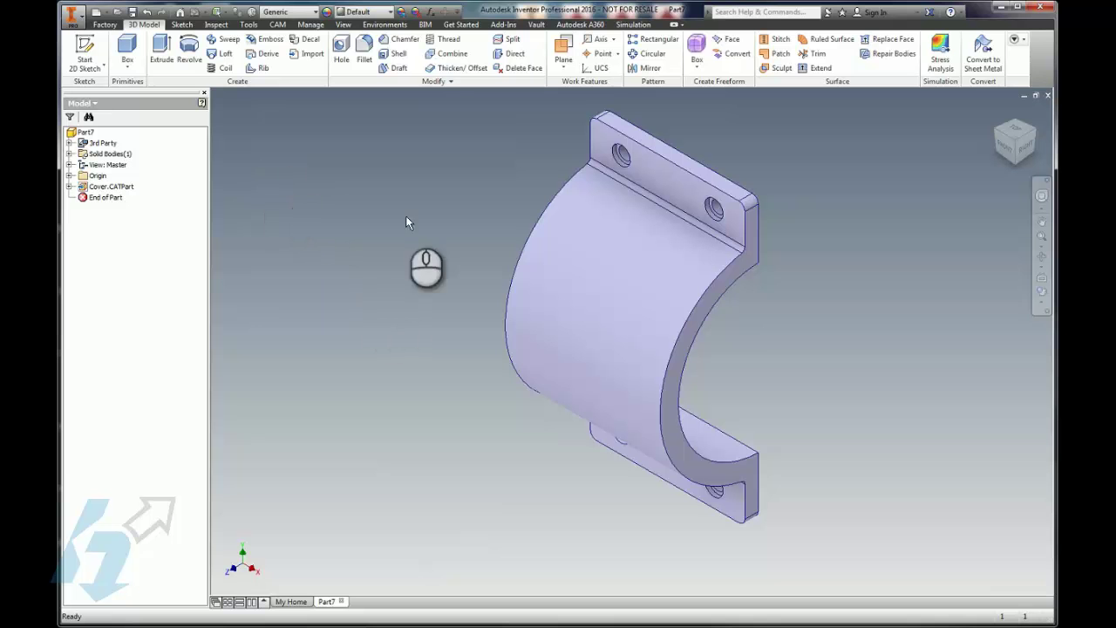
Reopen Cover.CATPart's Edit Import settings, review the Select and Options pages, and confirm unchanged.
middle_click_drag(379, 244, 218, 215, "shift")
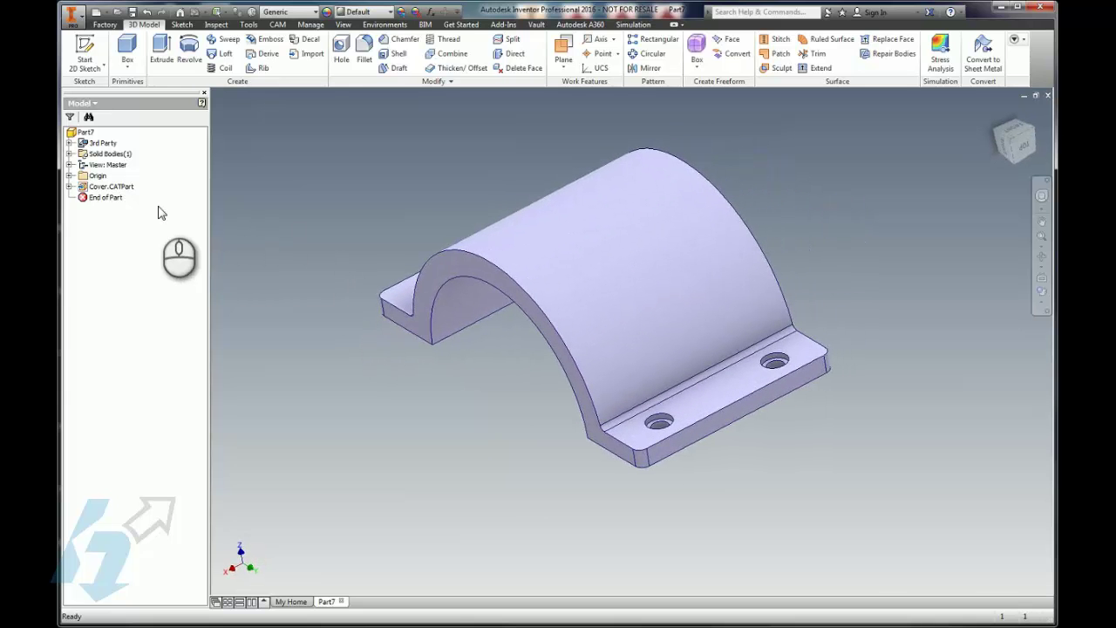
right_click(117, 190)
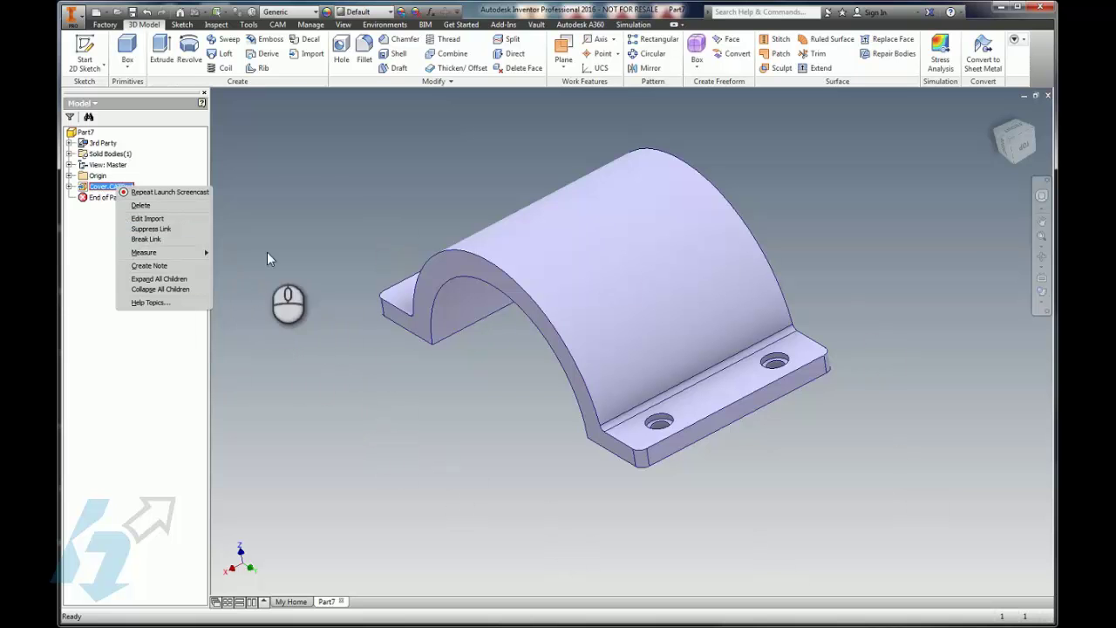
scroll(316, 335, "down", 1)
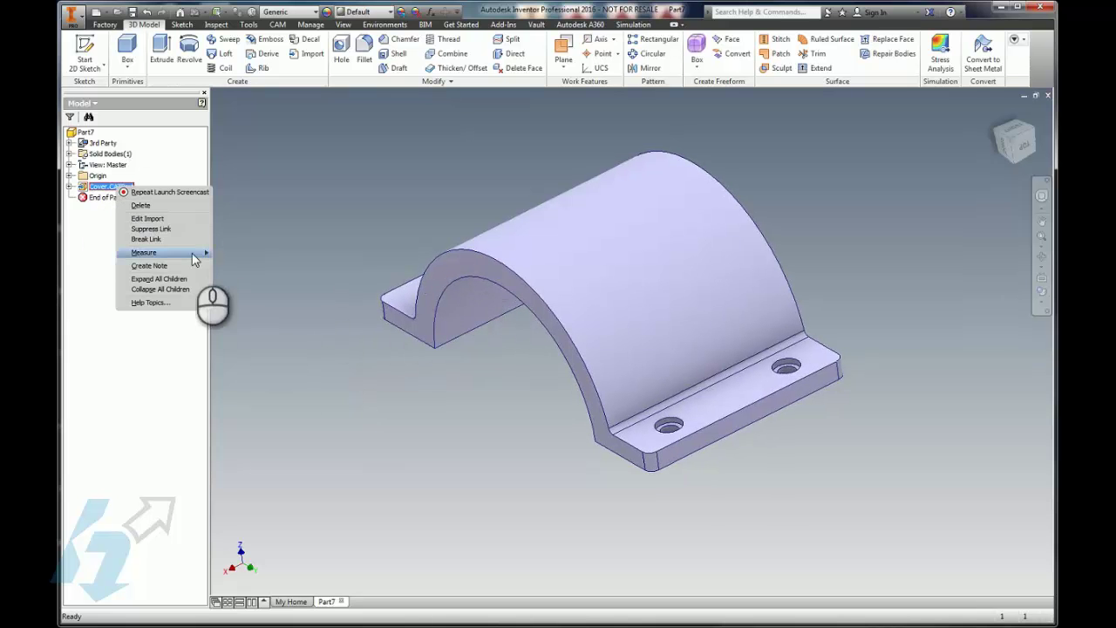
scroll(182, 213, "down", 1)
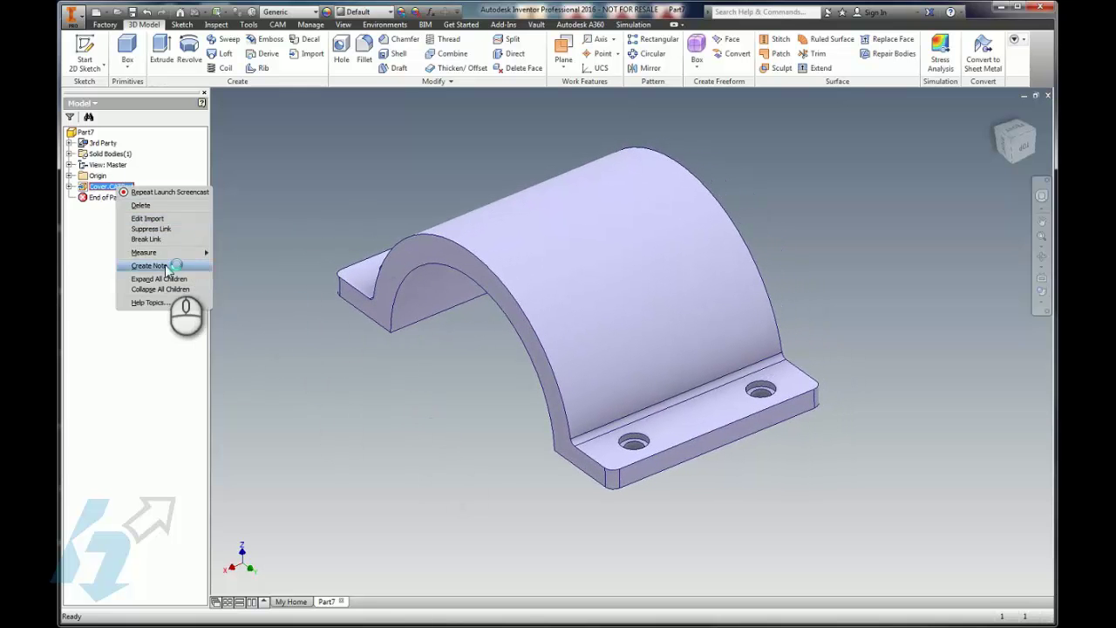
left_click(150, 219)
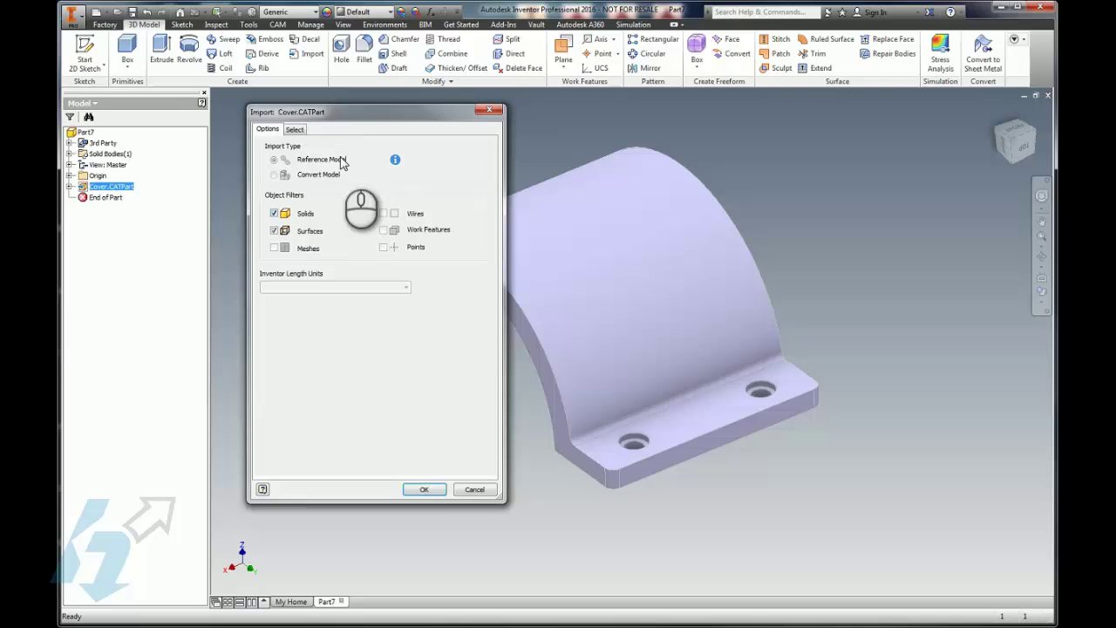
left_click(295, 129)
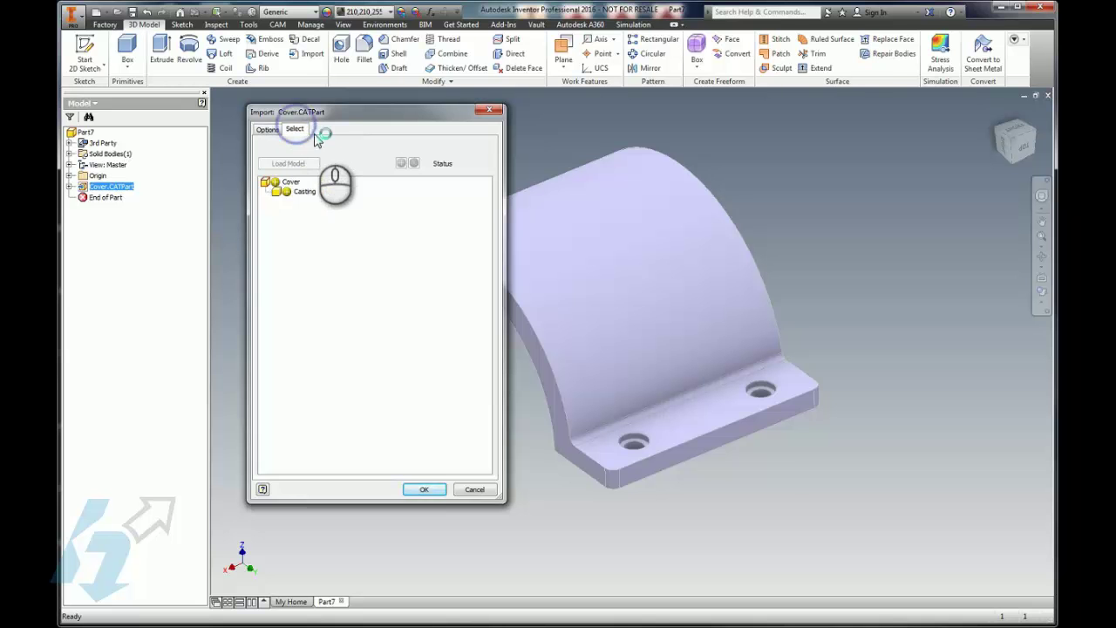
left_click(274, 155)
left_click(267, 129)
left_click(424, 489)
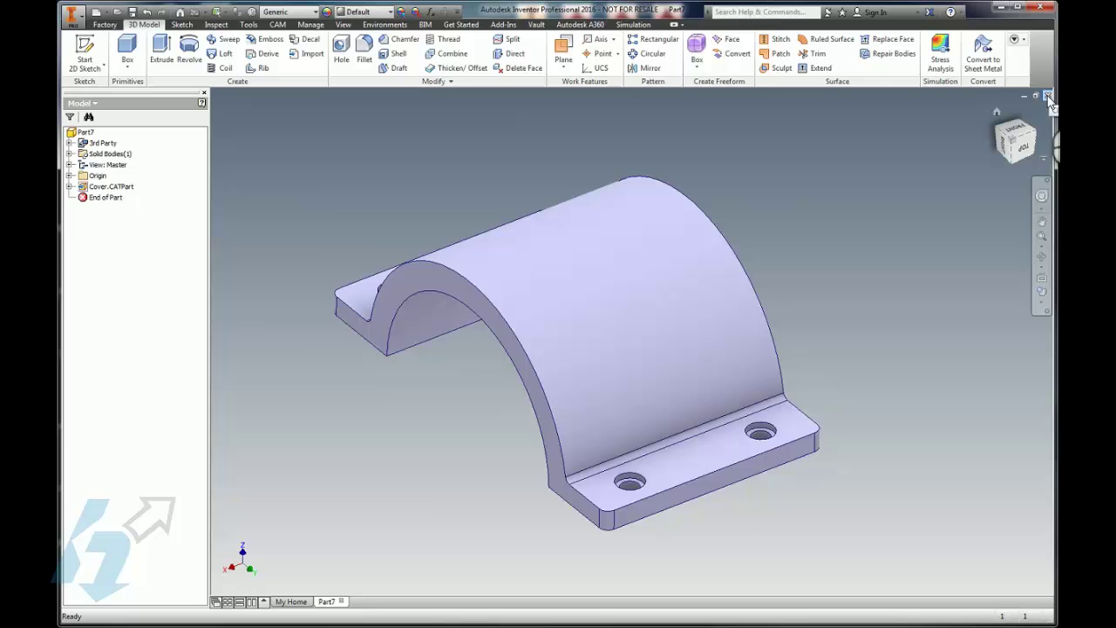
Close Part7 answering No to saving, and create a new Part from the Home screen.
left_click(1048, 96)
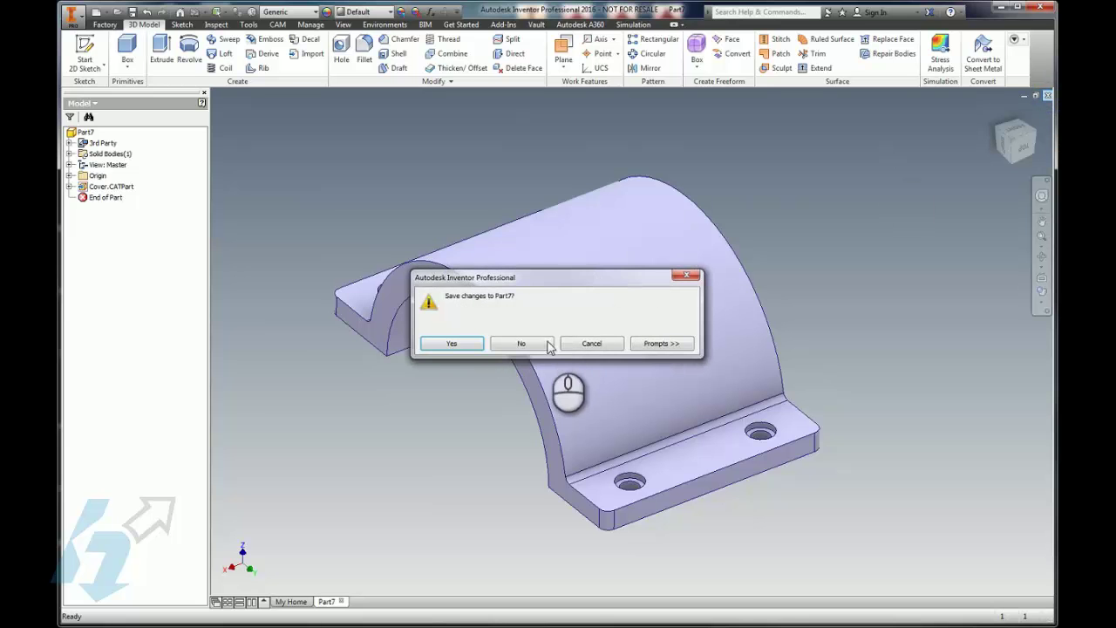
left_click(518, 343)
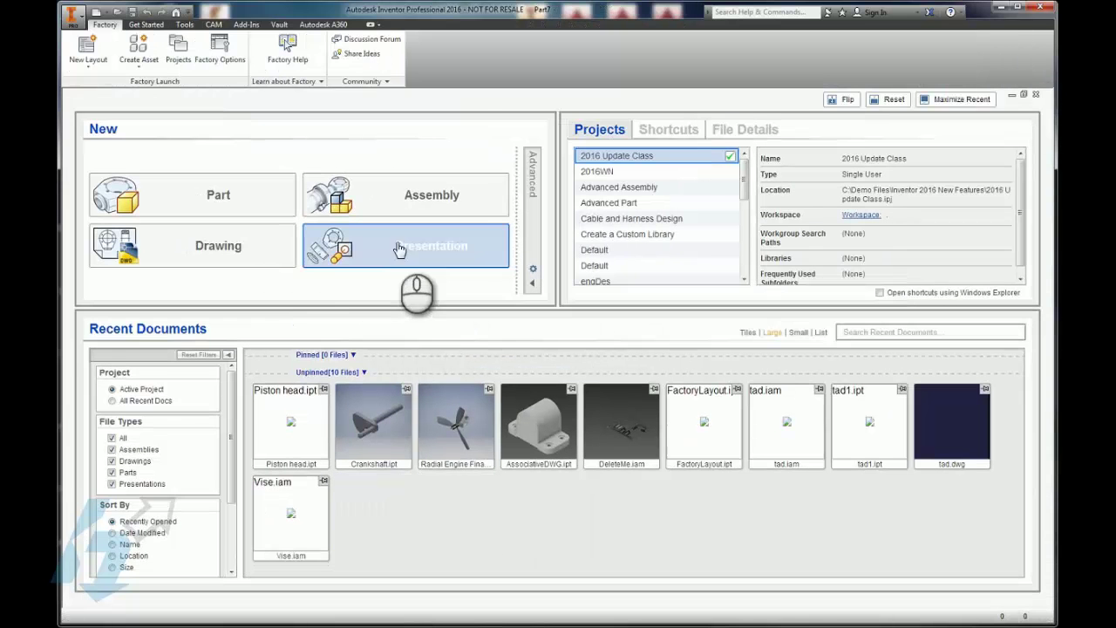
left_click(219, 203)
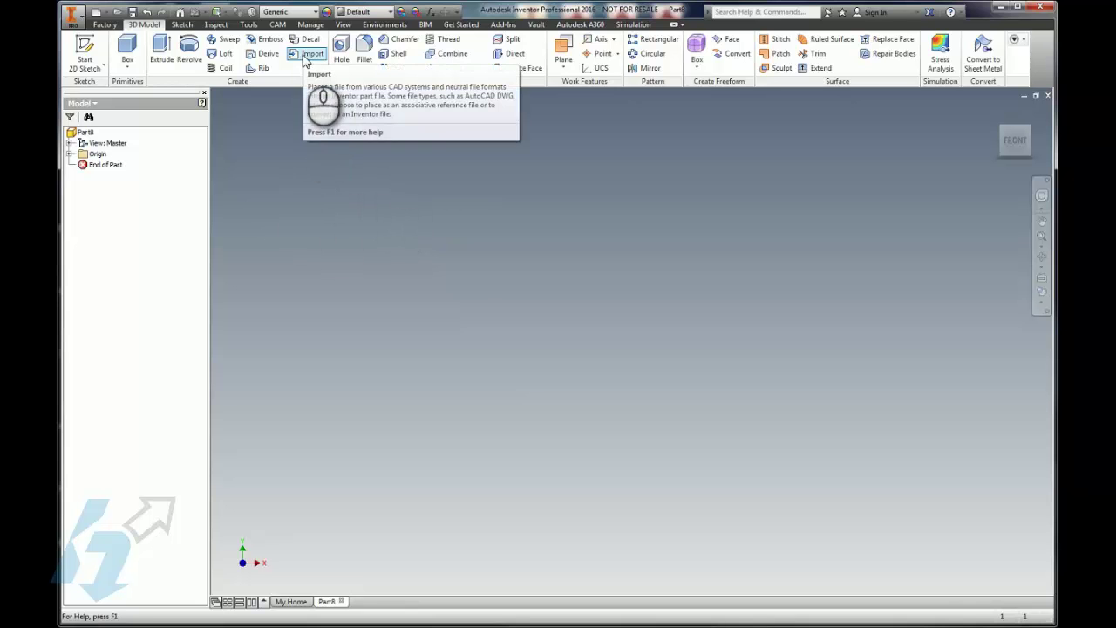
Import YA-Base.dwg onto the vertical origin plane with its origin at the planes' centre.
left_click(306, 57)
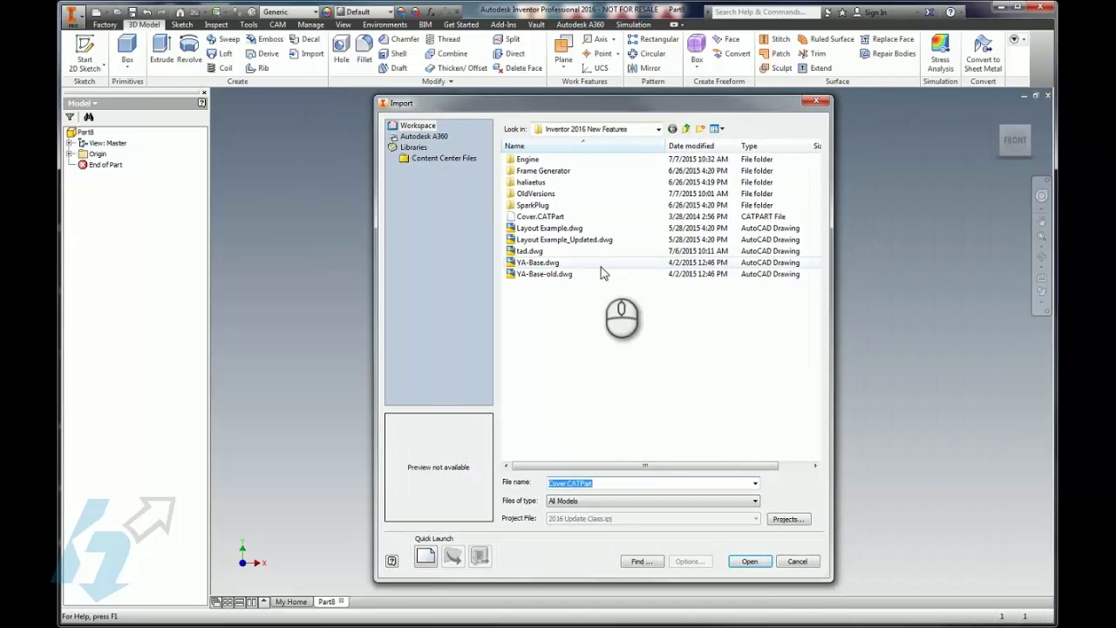
left_click(577, 263)
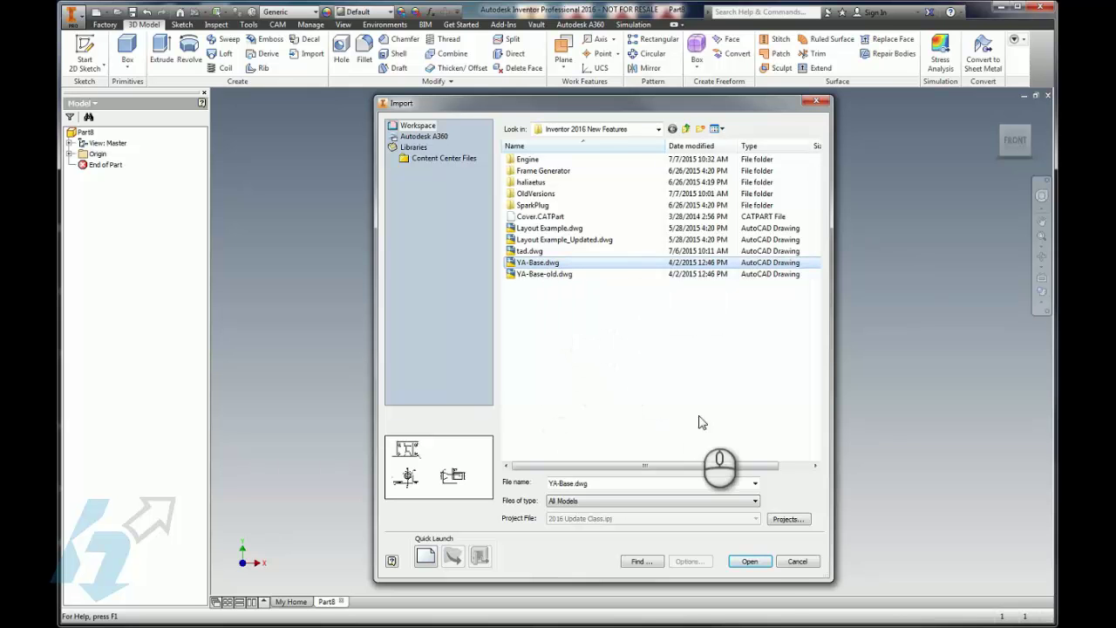
left_click(749, 561)
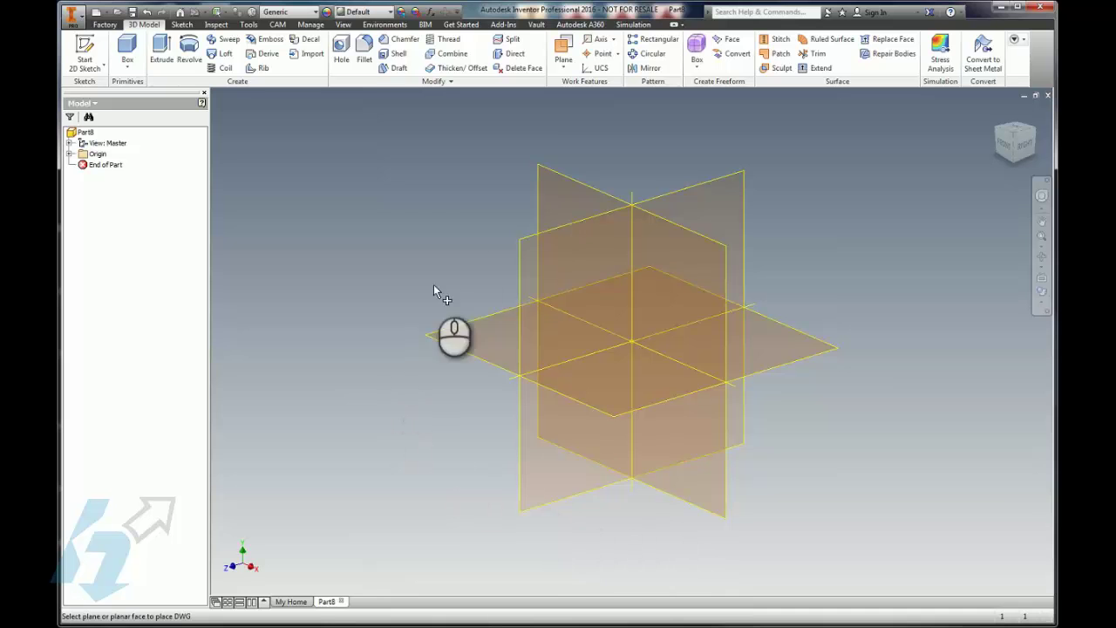
left_click(536, 193)
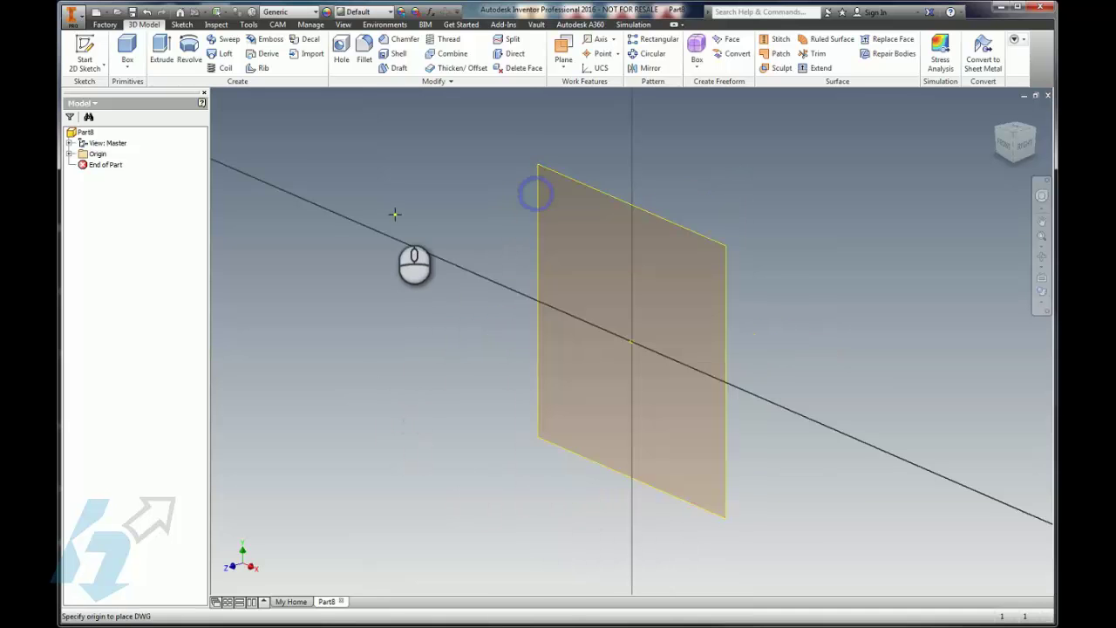
left_click(632, 342)
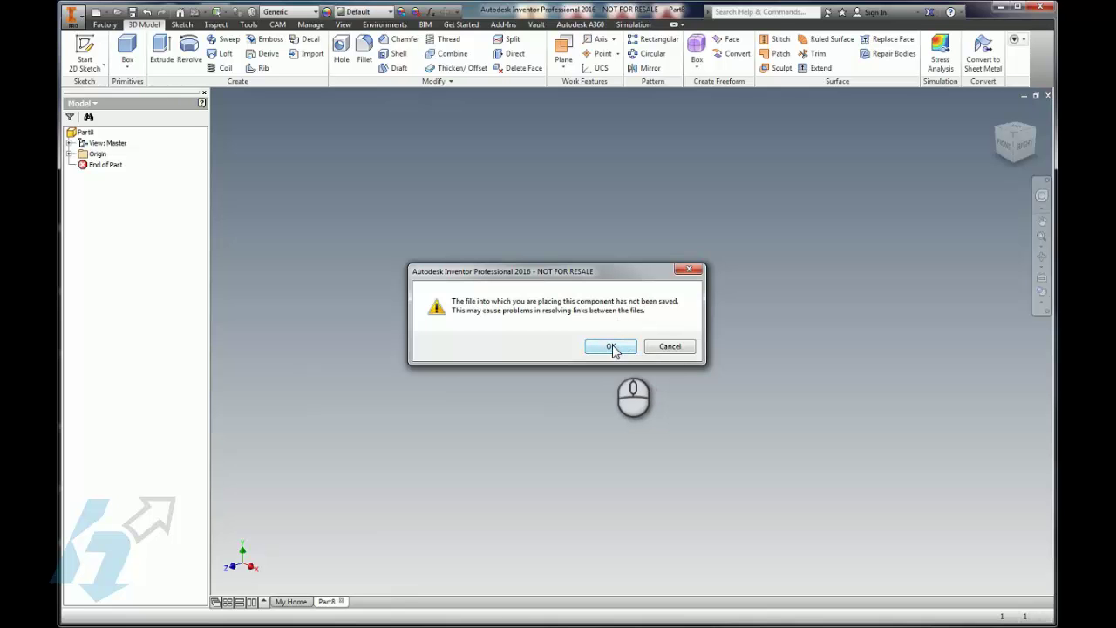
Accept the unsaved-Part8 warning and the associative underlay notice to finish placing YA-Base.dwg.
left_click(612, 346)
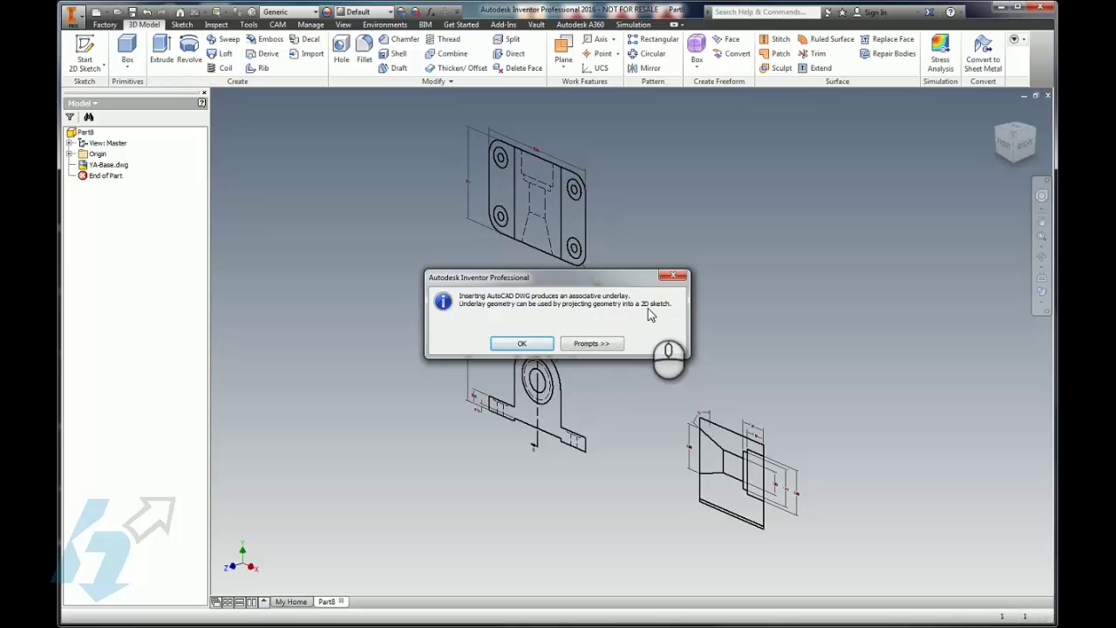
left_click(521, 343)
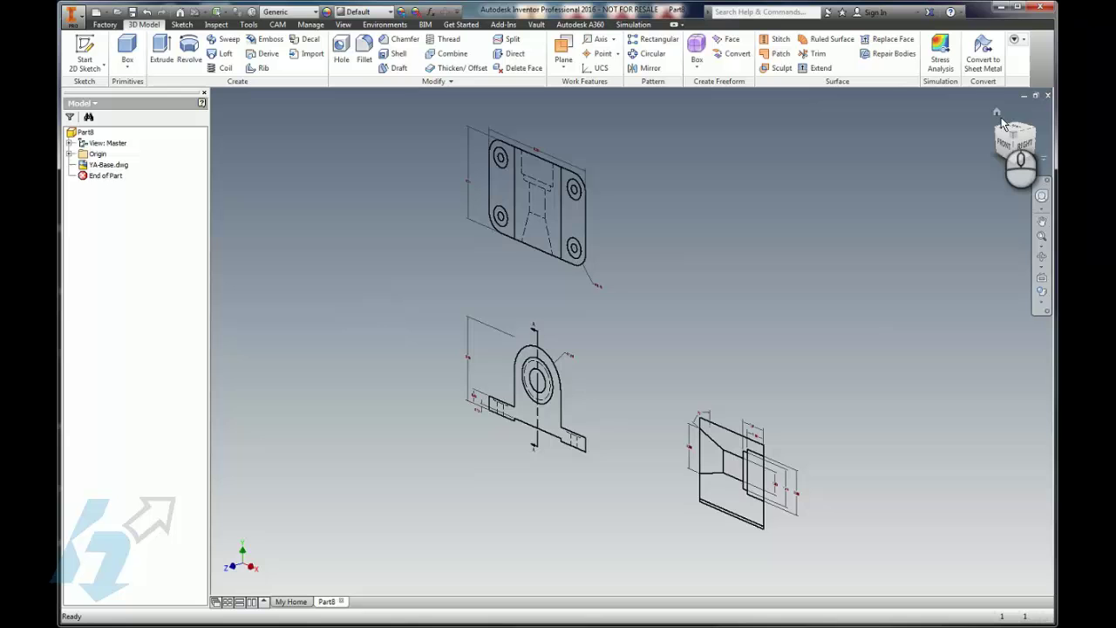
left_click(997, 114)
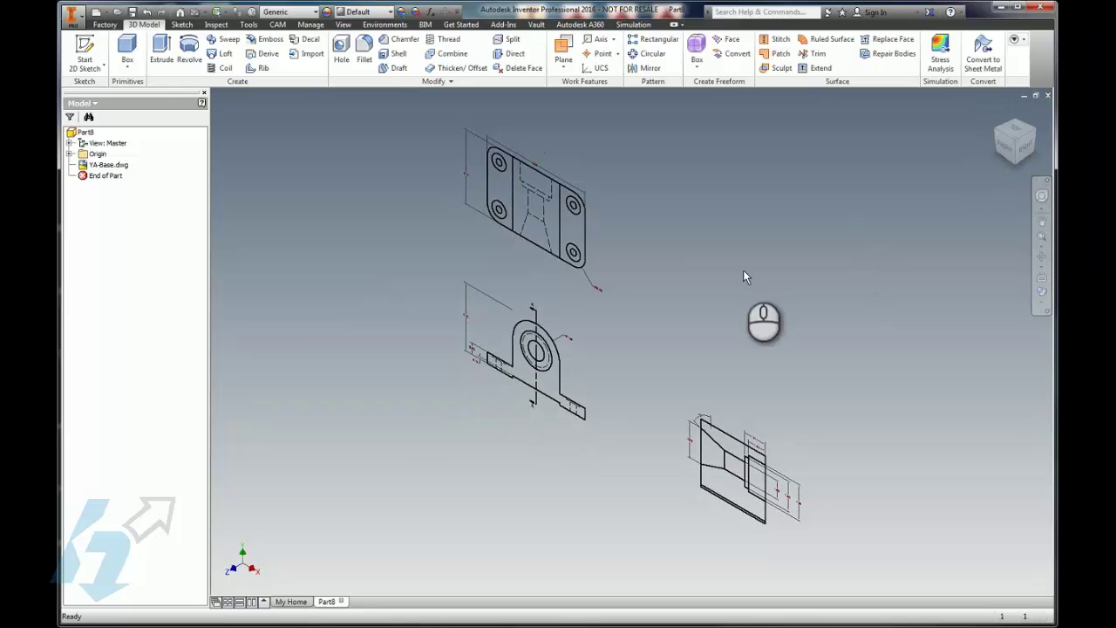
left_click(69, 153)
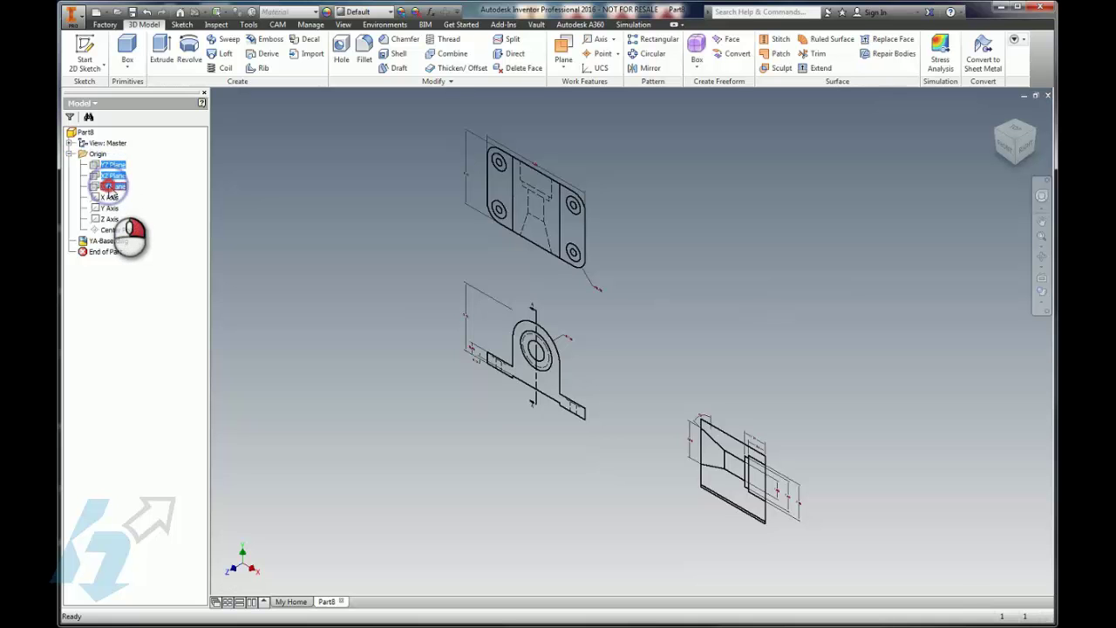
right_click(110, 187)
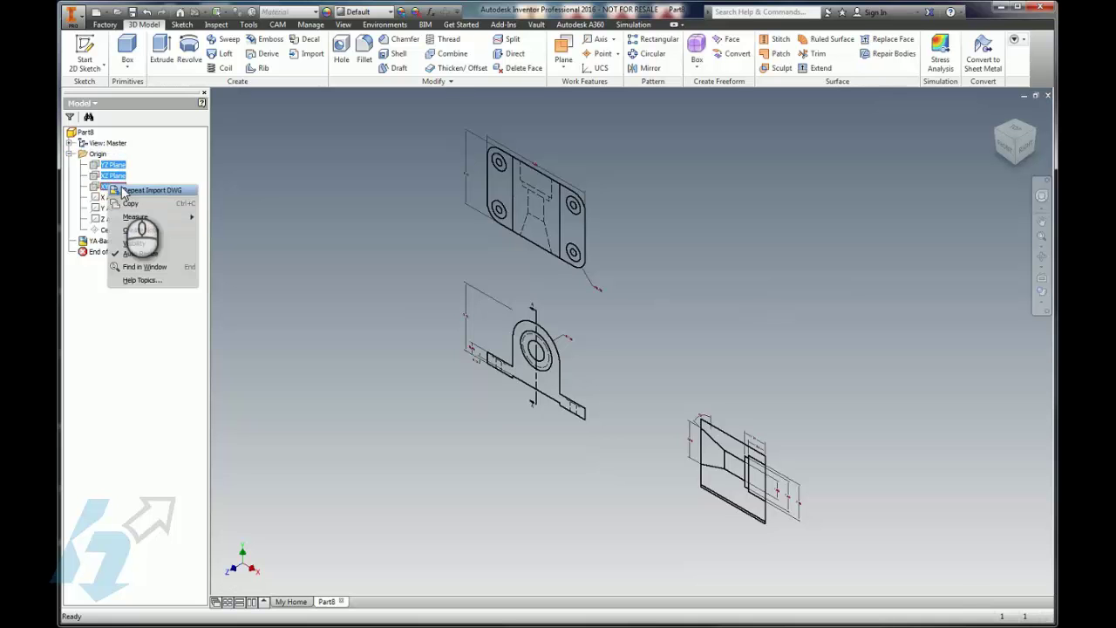
left_click(138, 244)
left_click(997, 116)
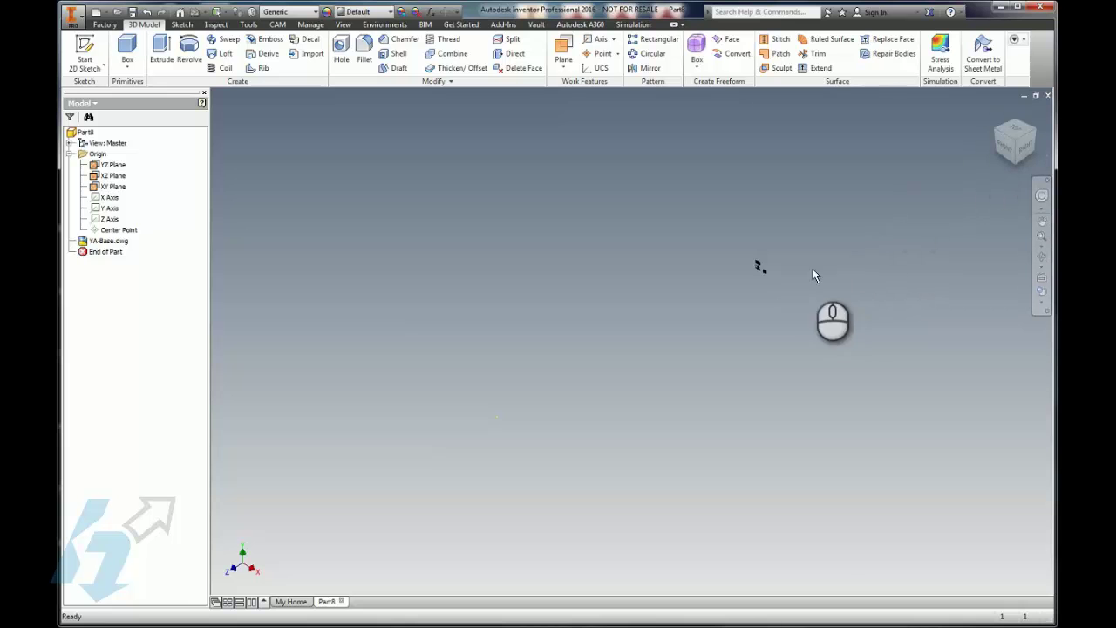
scroll(761, 273, "up", 2)
scroll(761, 273, "up", 5)
scroll(784, 253, "down", 6)
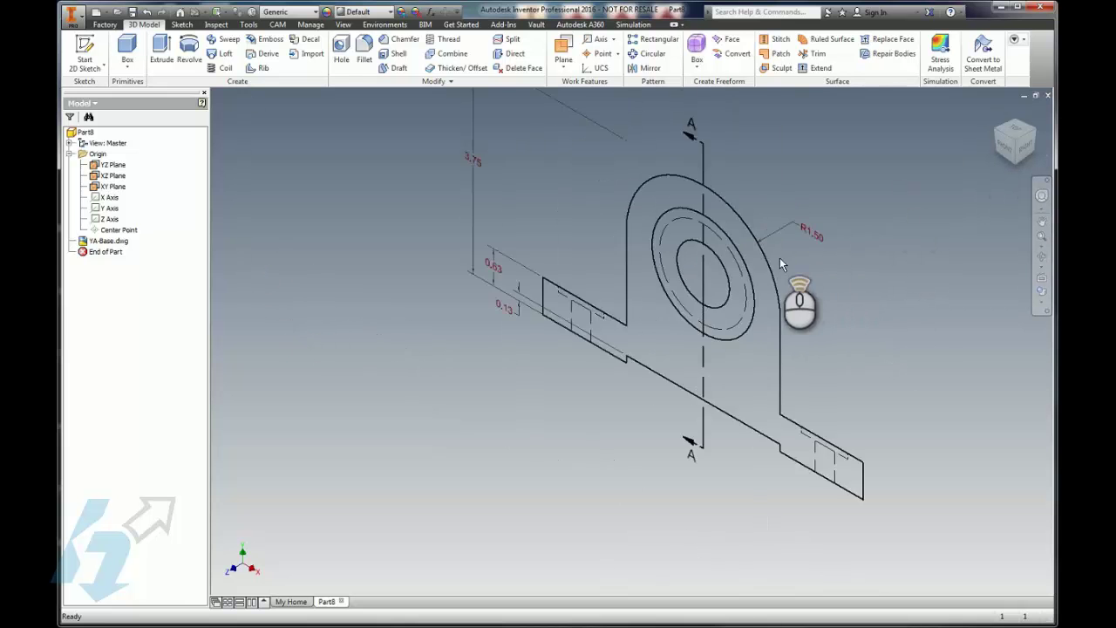
mouse_move(725, 282)
middle_mouse_down()
mouse_move(531, 336)
mouse_move(488, 331)
middle_mouse_up()
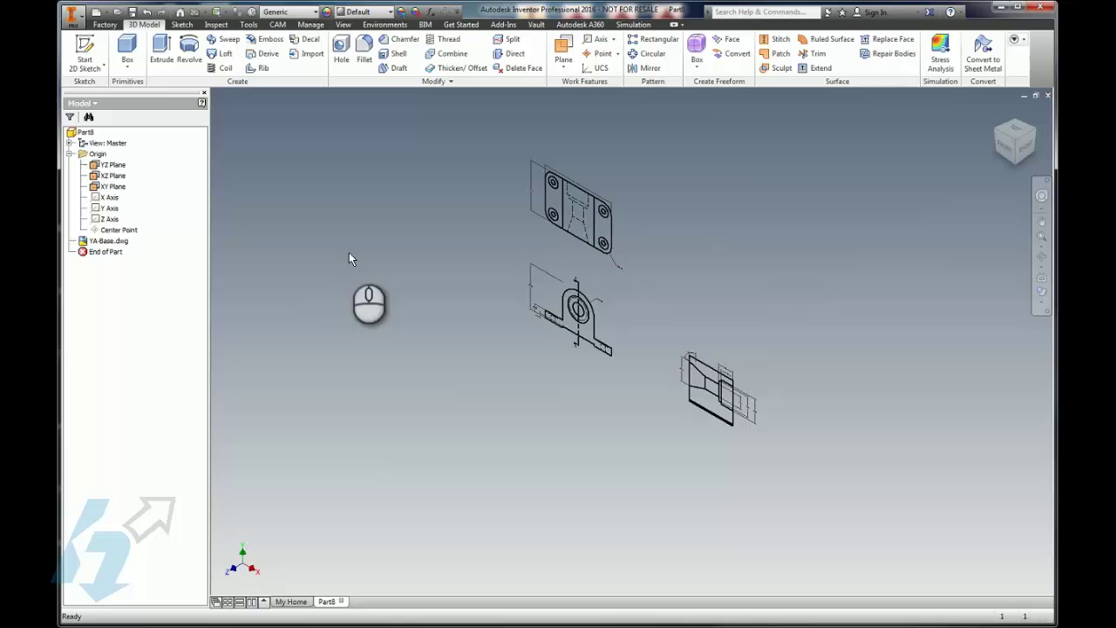
Translate the YA-Base.dwg underlay so the front view's circle centre snaps to Center Point.
right_click(121, 245)
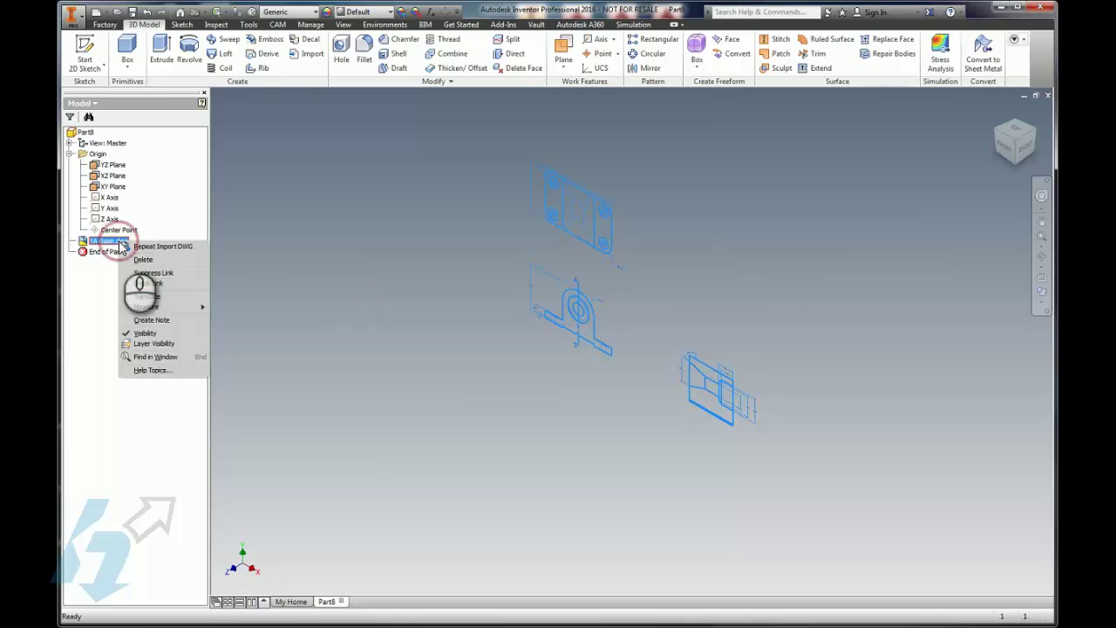
left_click(148, 297)
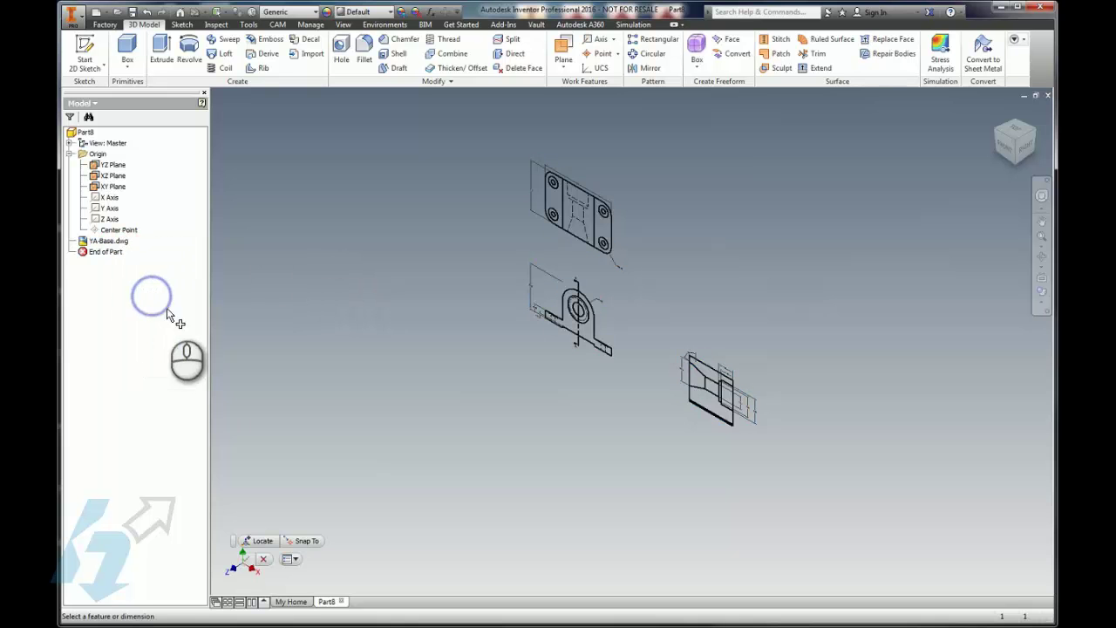
left_click_drag(233, 538, 306, 233)
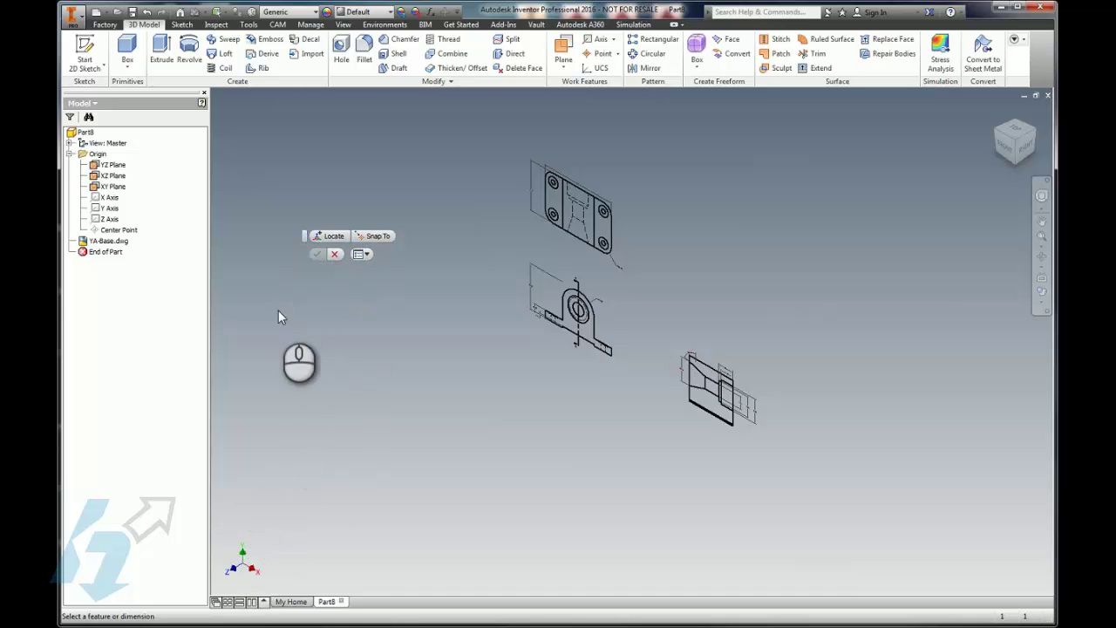
left_click(329, 239)
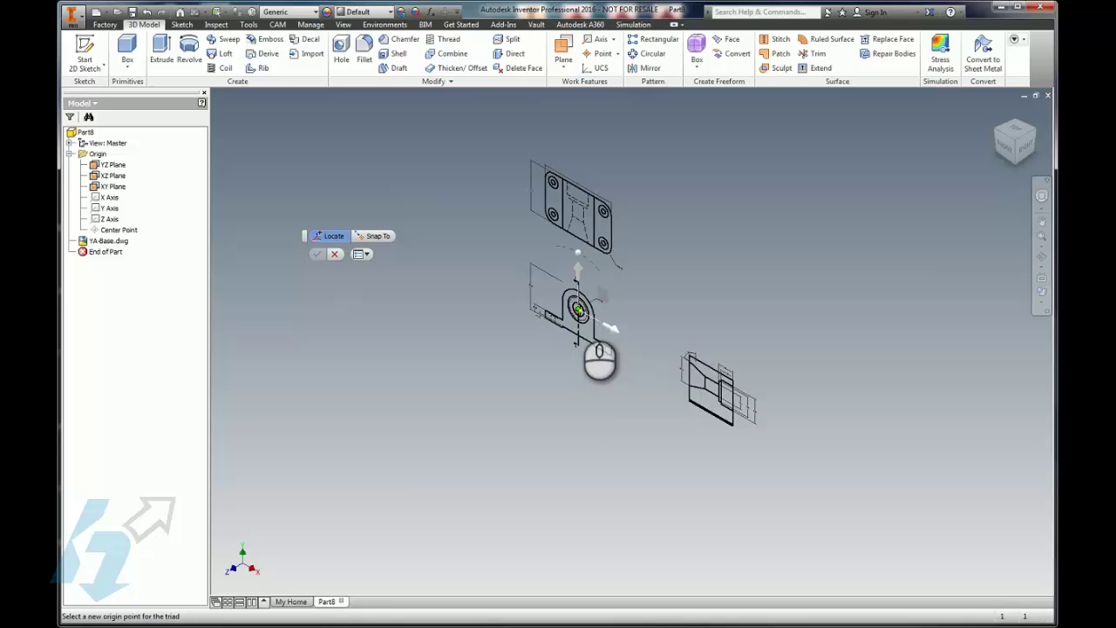
left_click(579, 310)
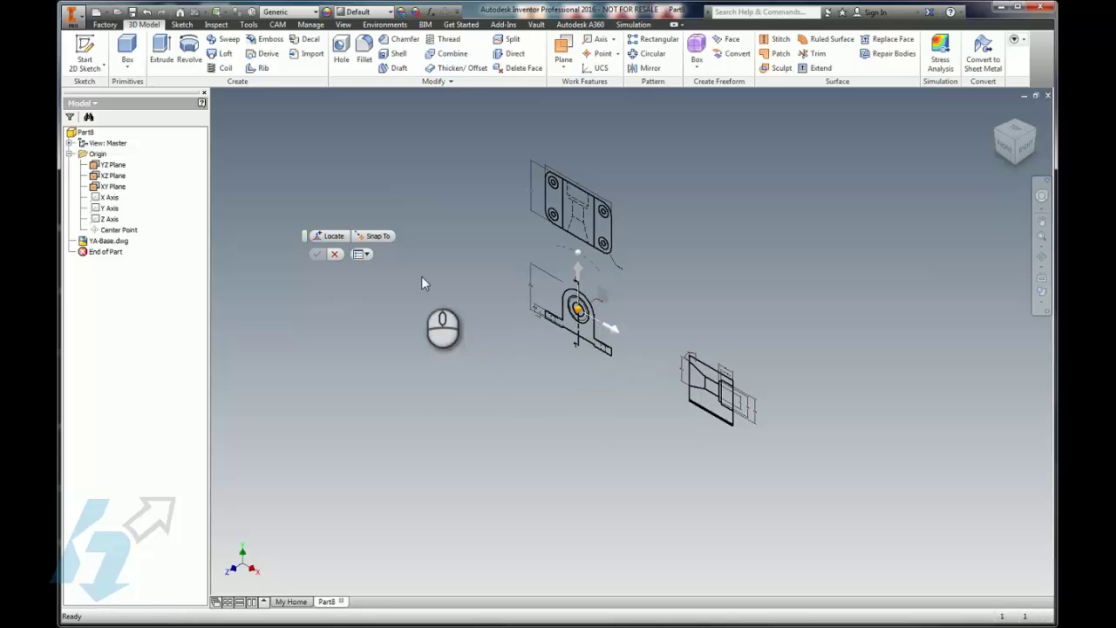
left_click(387, 236)
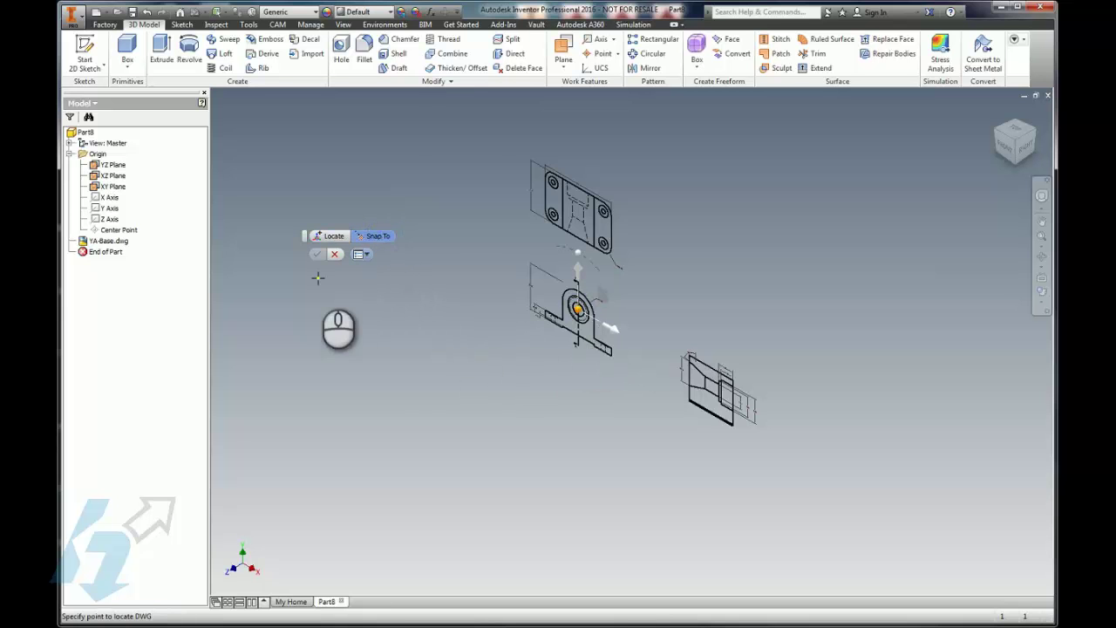
left_click(130, 229)
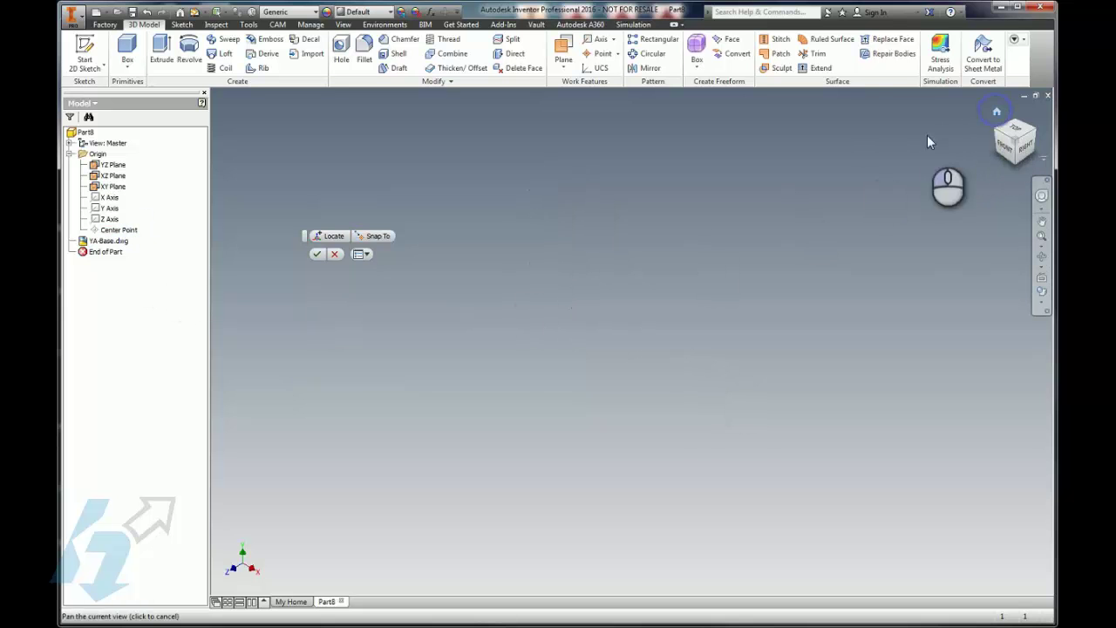
middle_click(907, 150)
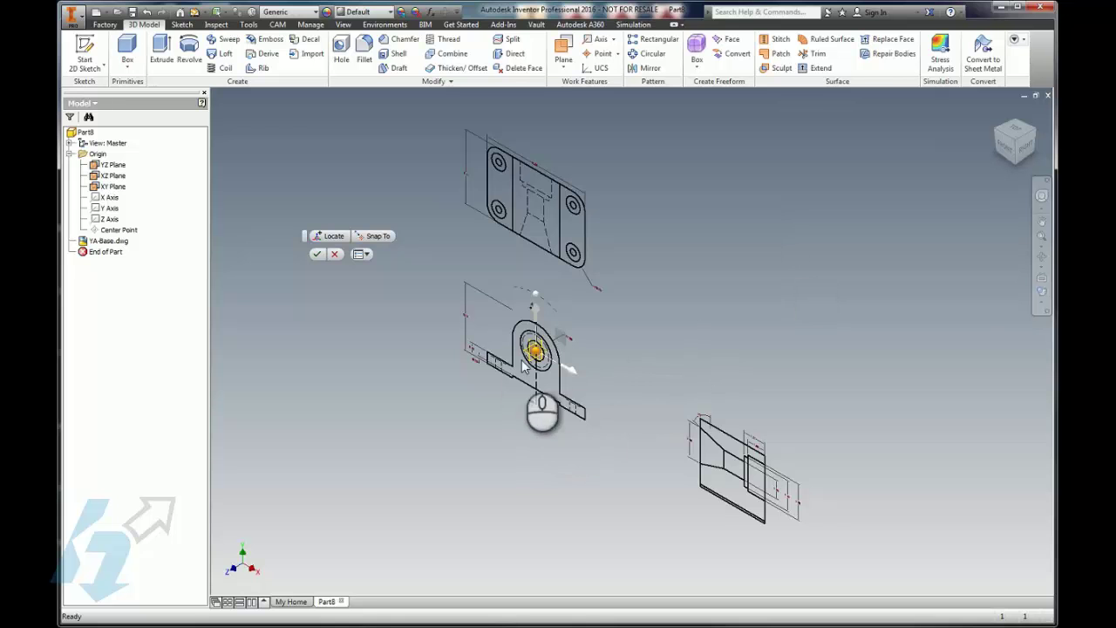
left_click(318, 254)
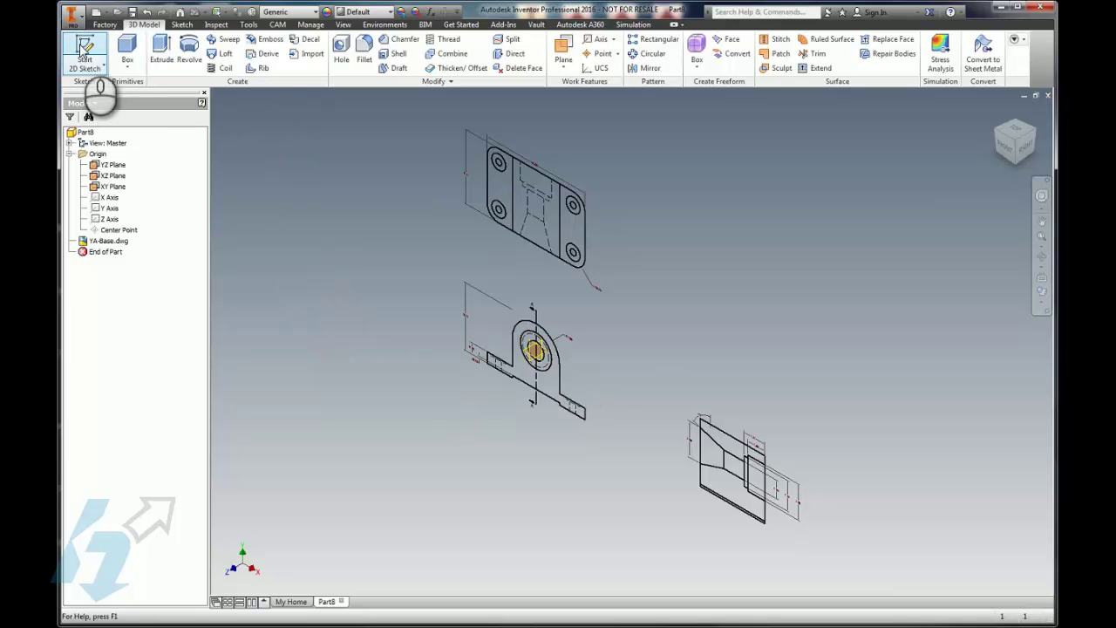
Start a 2D sketch on the origin plane at the hole.
left_click(84, 48)
scroll(436, 392, "up", 5)
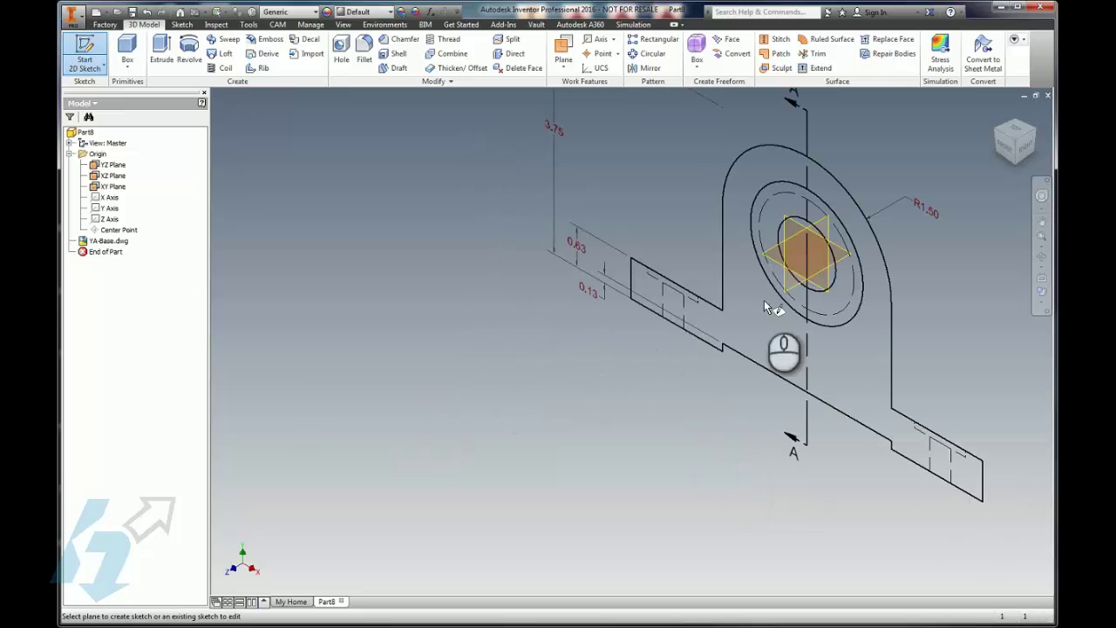
left_click(801, 249)
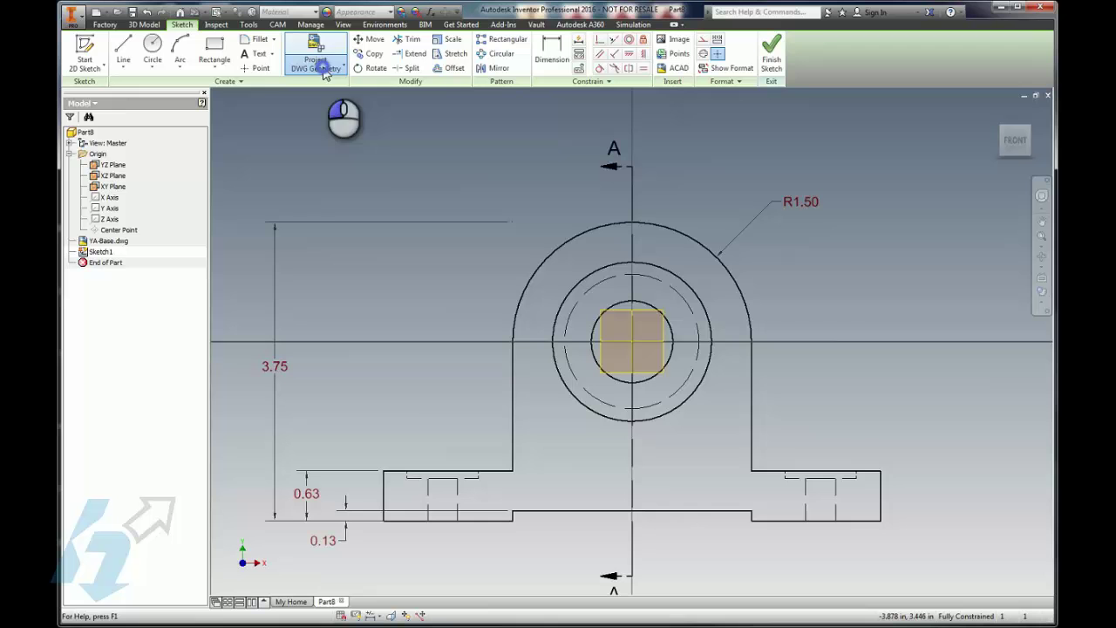
Project the front view's outer outline and the side view's three connected loops from the DWG, then finish.
left_click(324, 70)
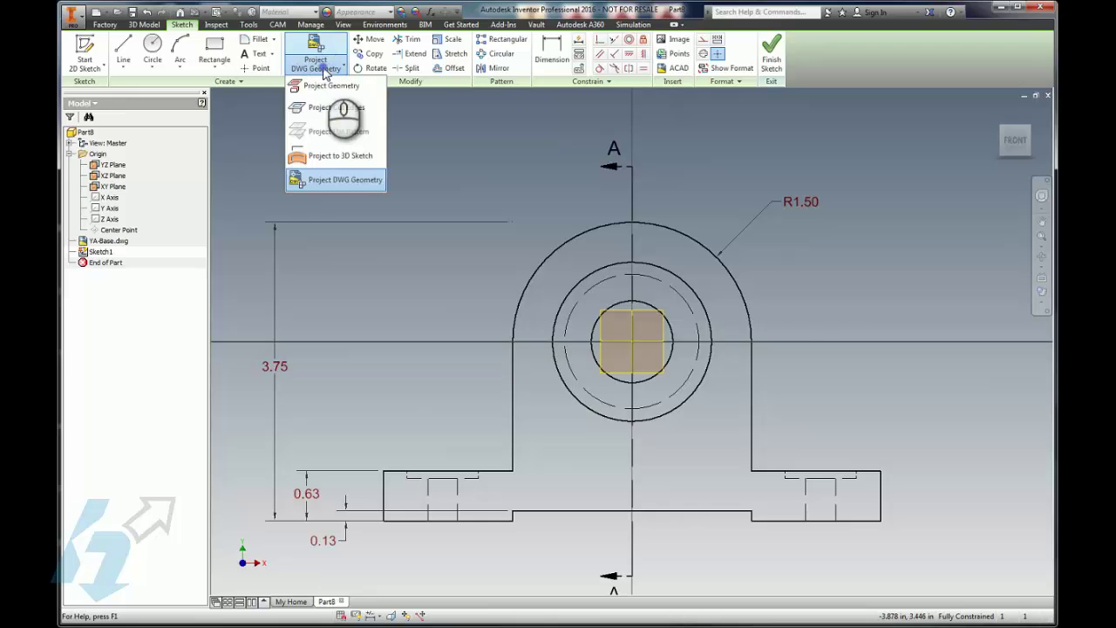
left_click(340, 180)
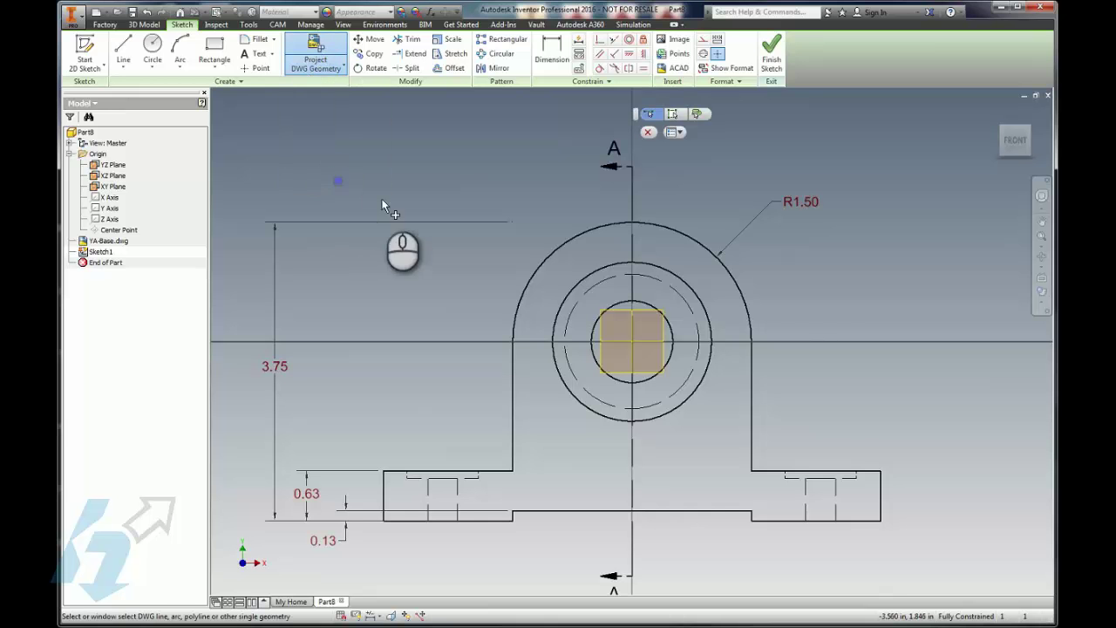
left_click(673, 114)
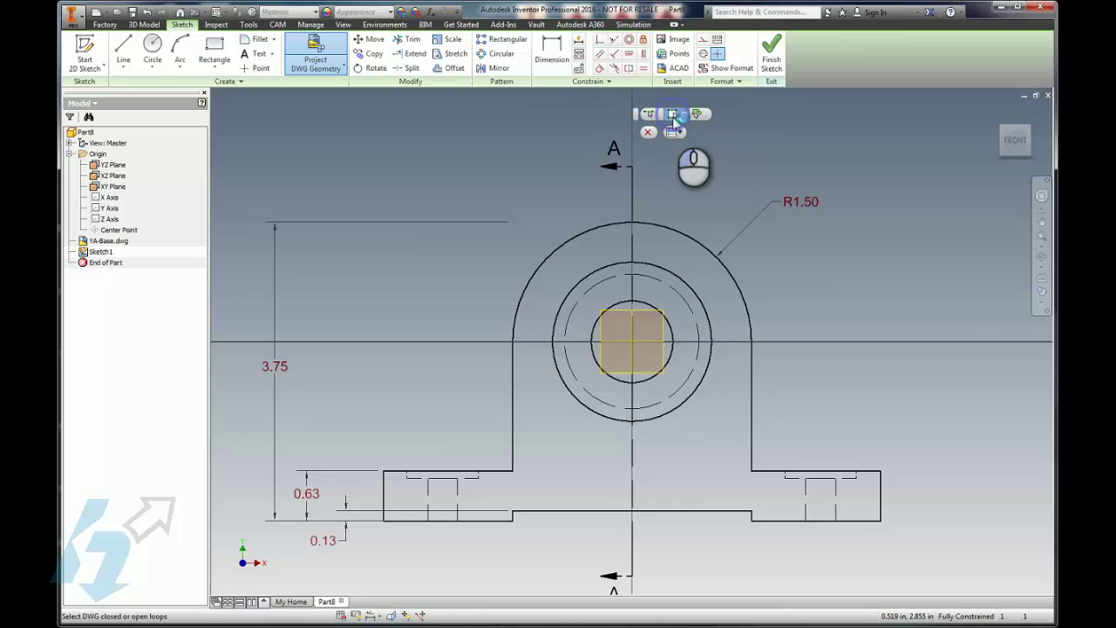
left_click(578, 239)
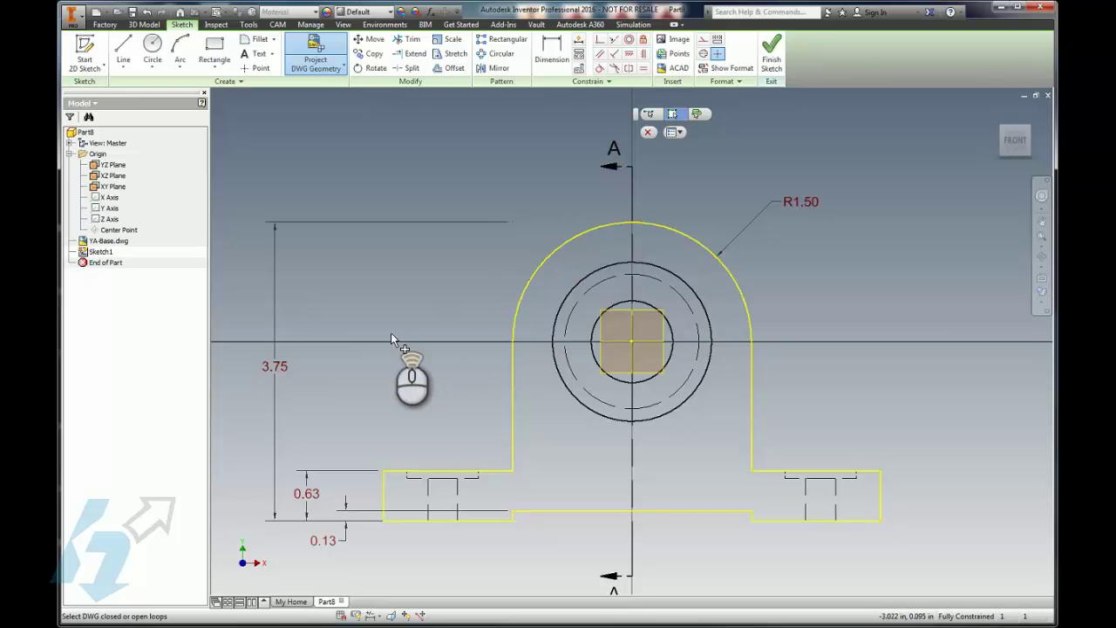
scroll(410, 341, "down", 3)
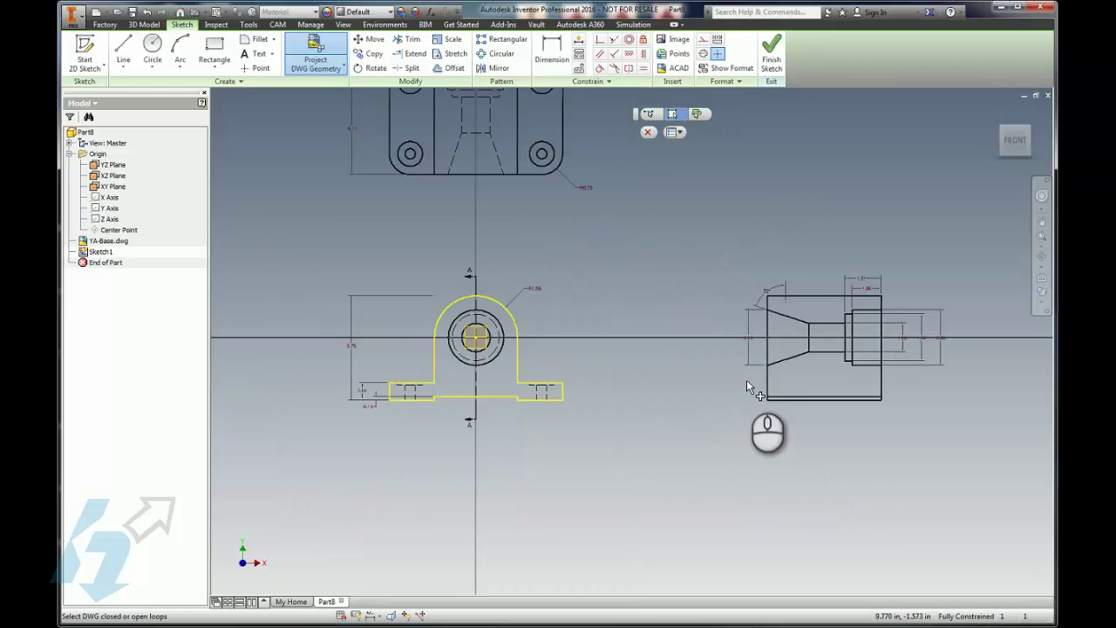
left_click(815, 296)
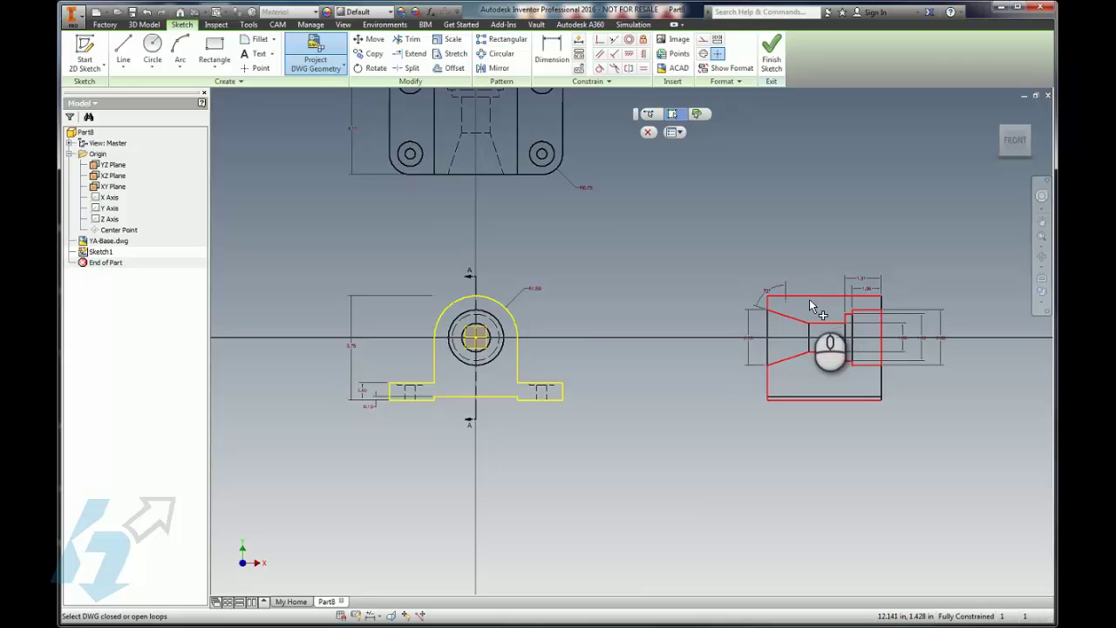
left_click(766, 349)
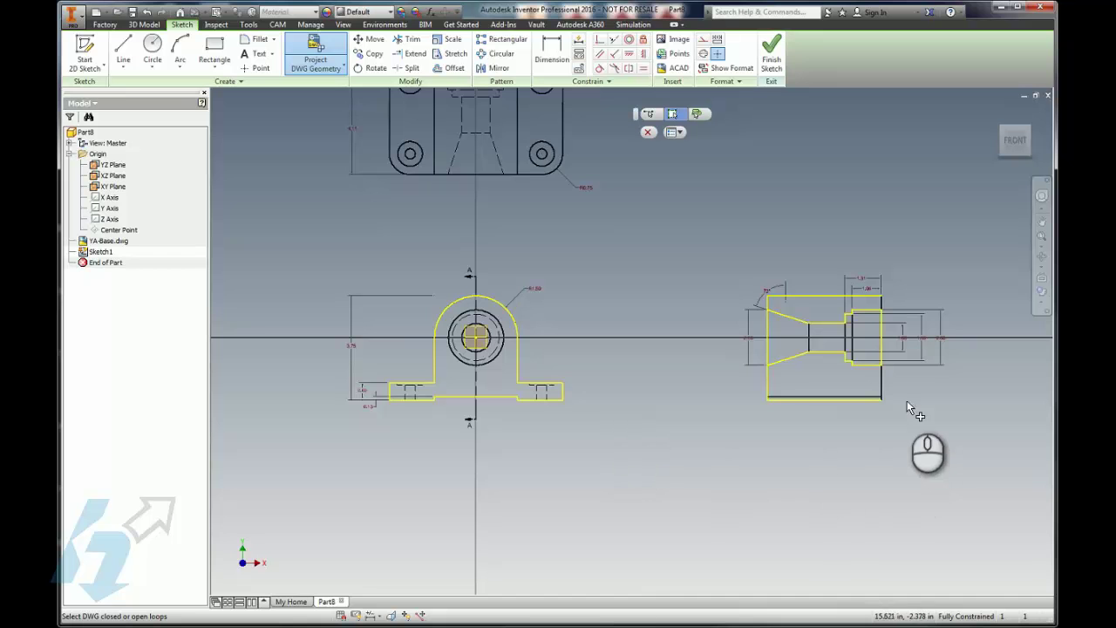
left_click(880, 381)
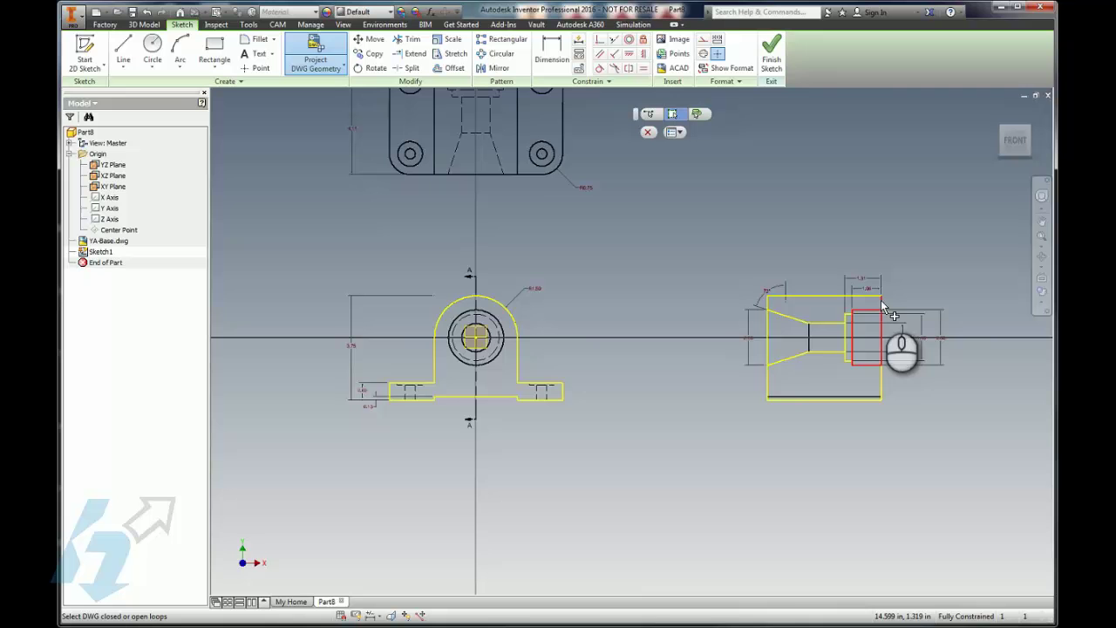
right_click(918, 263)
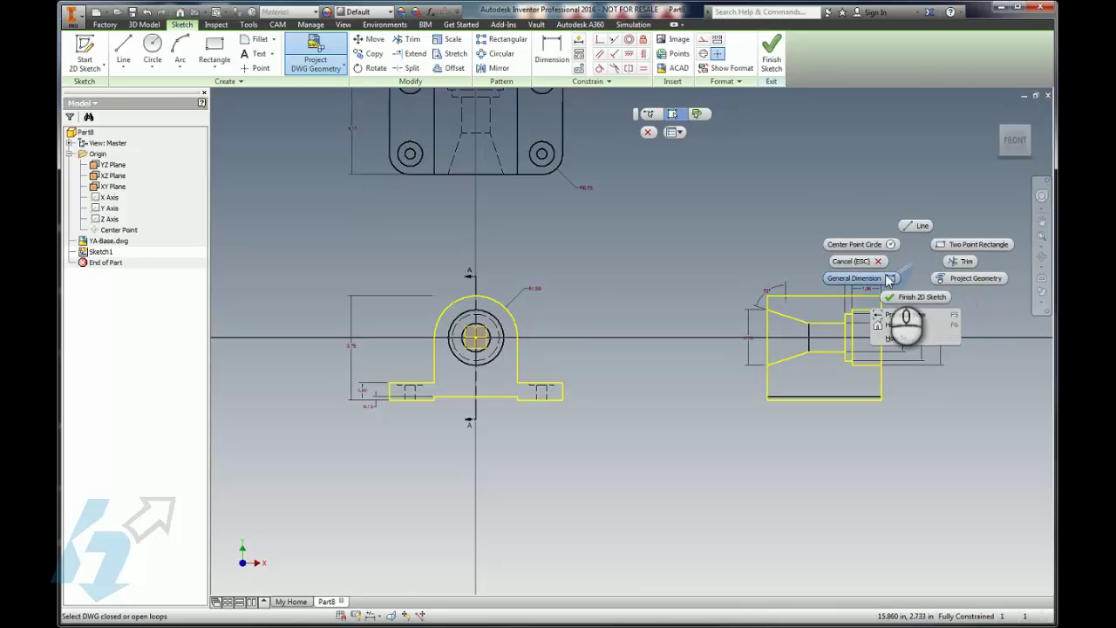
left_click(913, 299)
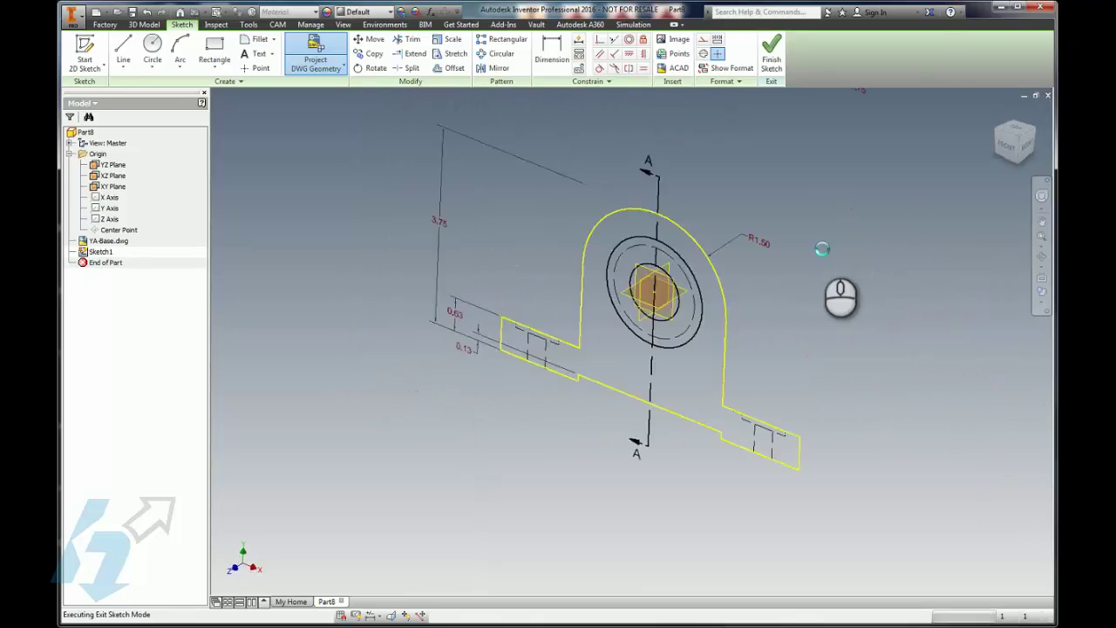
Reopen Sketch1 and add a driven 4.100 dimension across the side view's top edge.
double_click(100, 251)
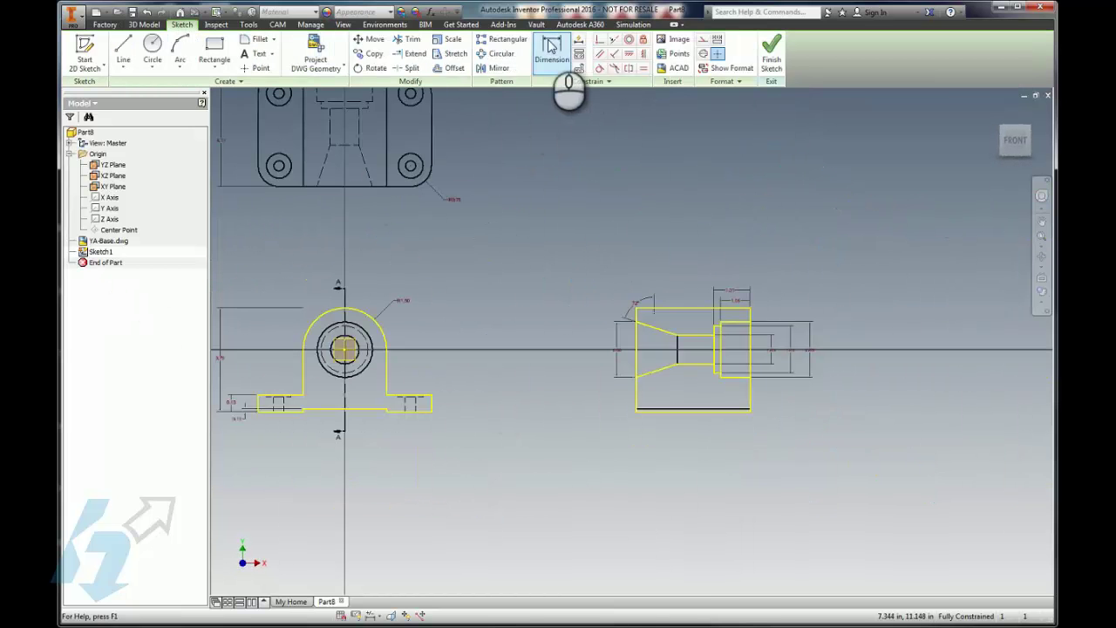
left_click(549, 45)
left_click(680, 307)
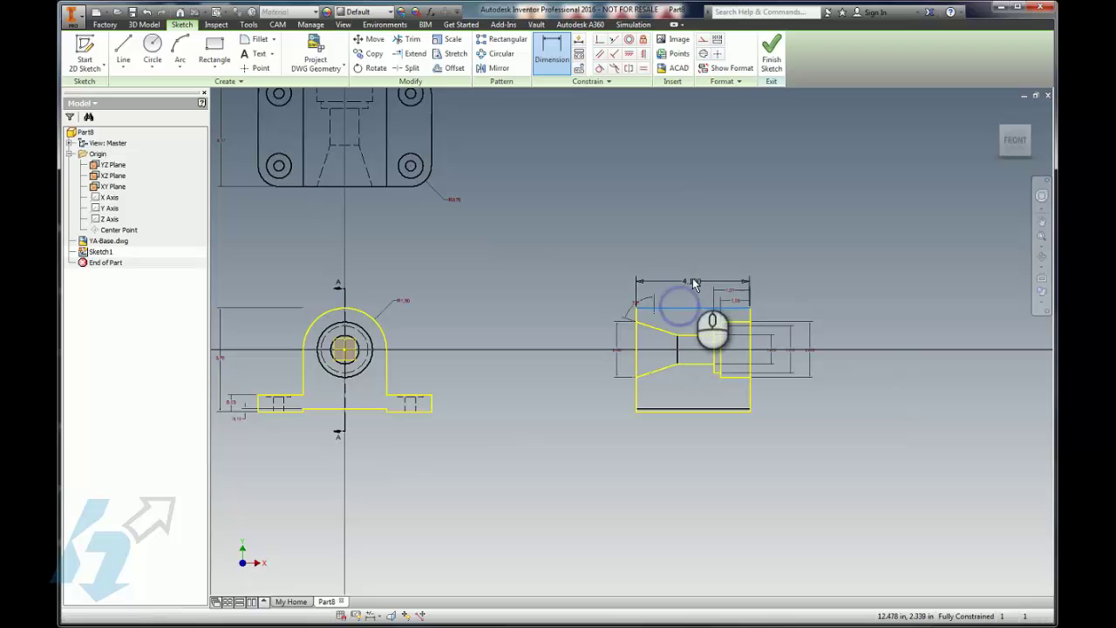
left_click(690, 263)
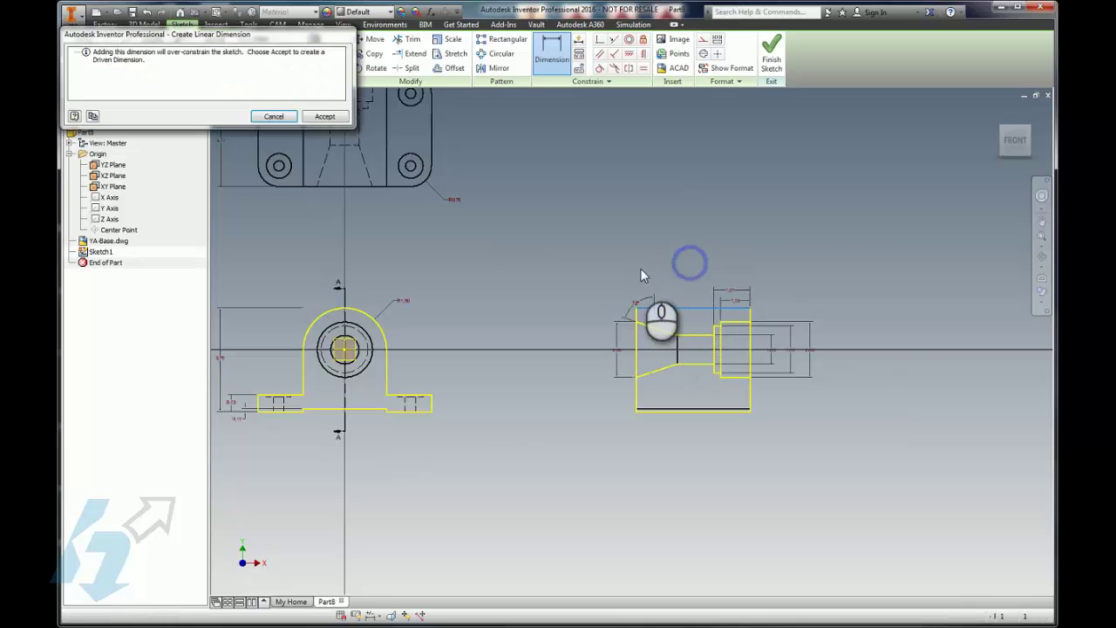
left_click(330, 118)
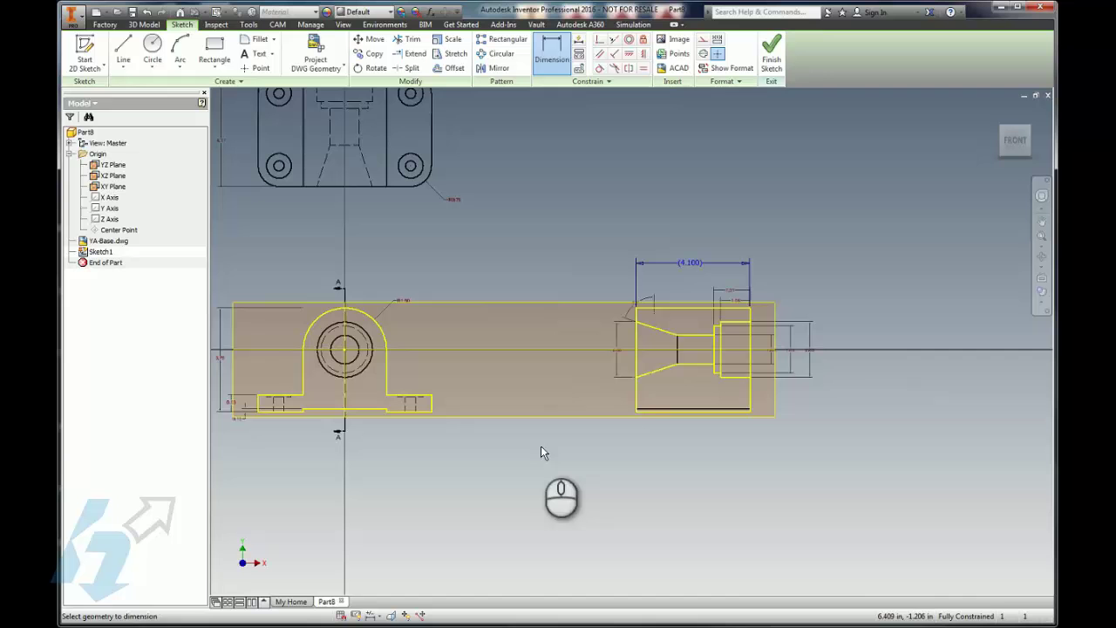
left_click(506, 498)
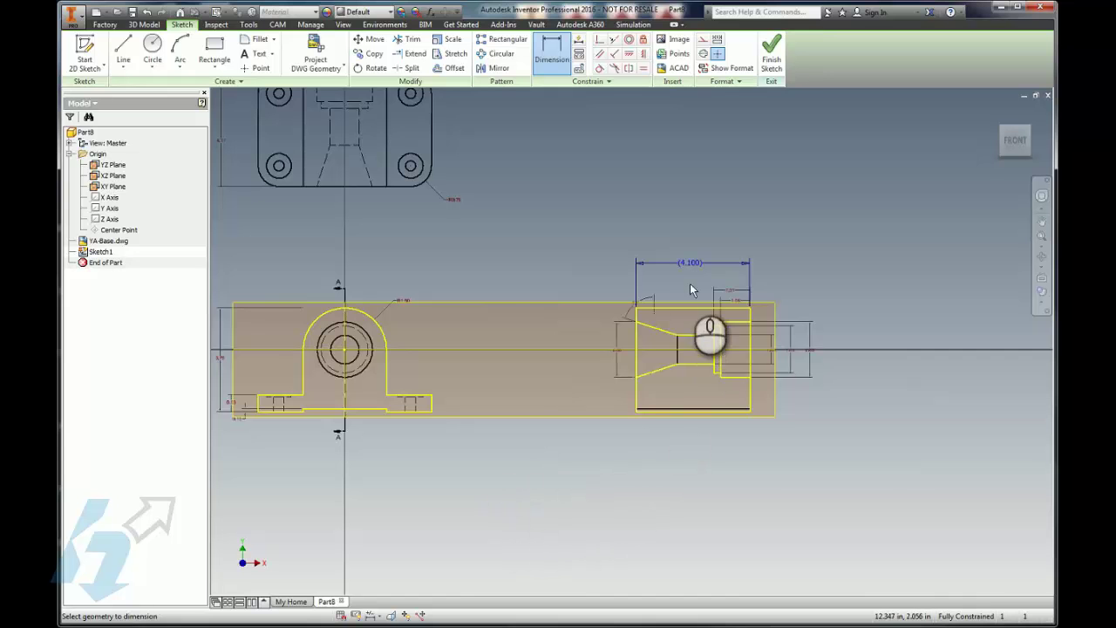
Display dimensions by Name so the width reads d0, then finish the sketch.
left_click(377, 616)
left_click(393, 556)
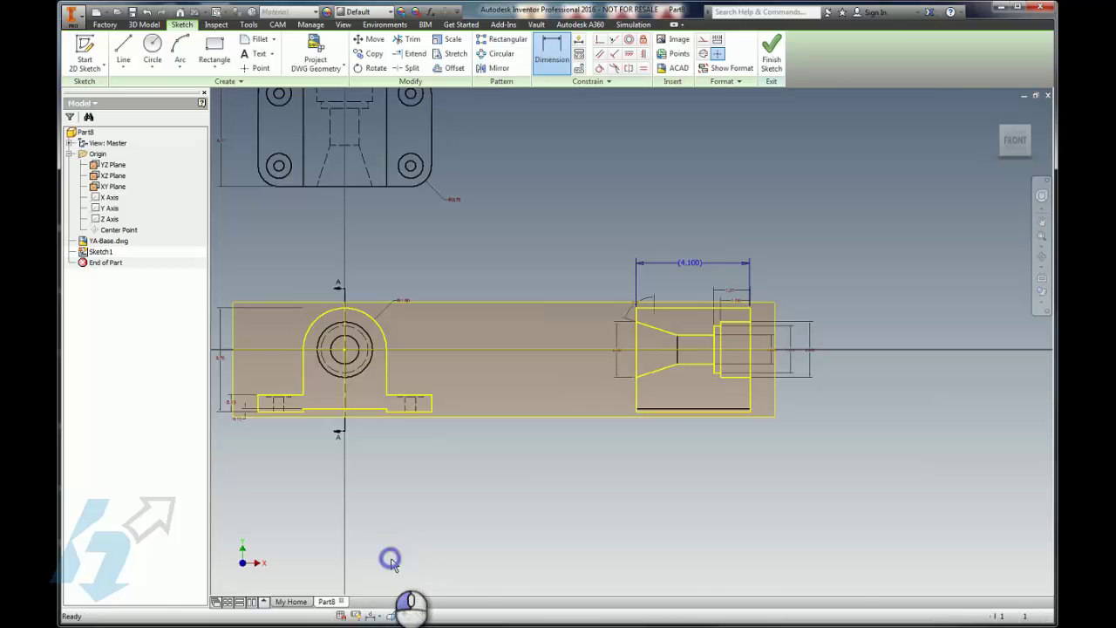
right_click(496, 499)
left_click(498, 531)
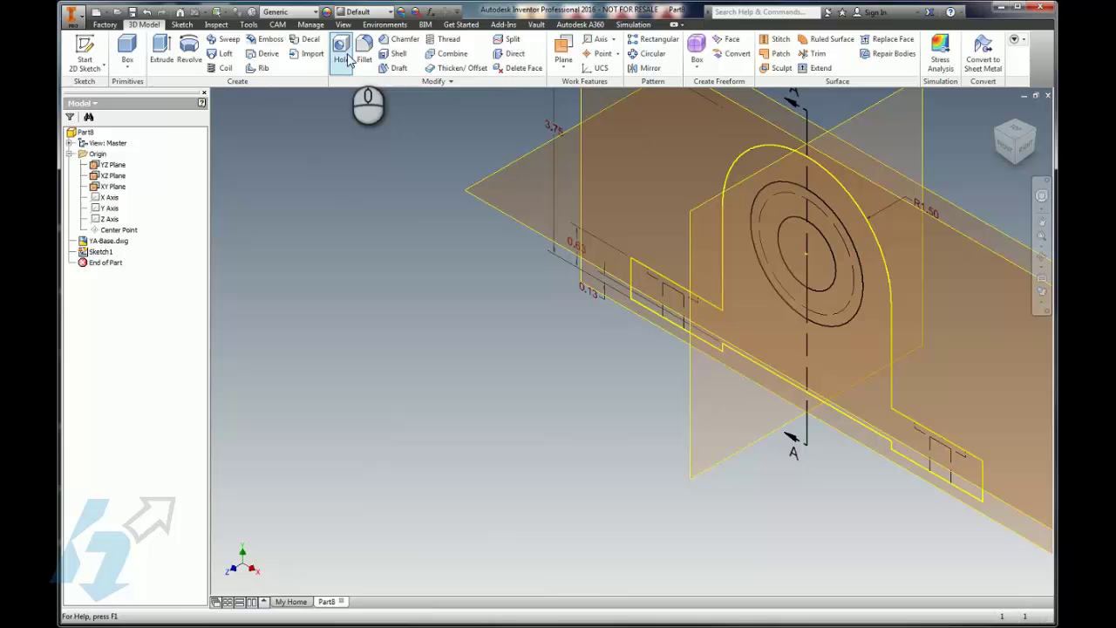
Extrude the bracket's front-view profile by distance d0 to create Extrusion1.
left_click(161, 50)
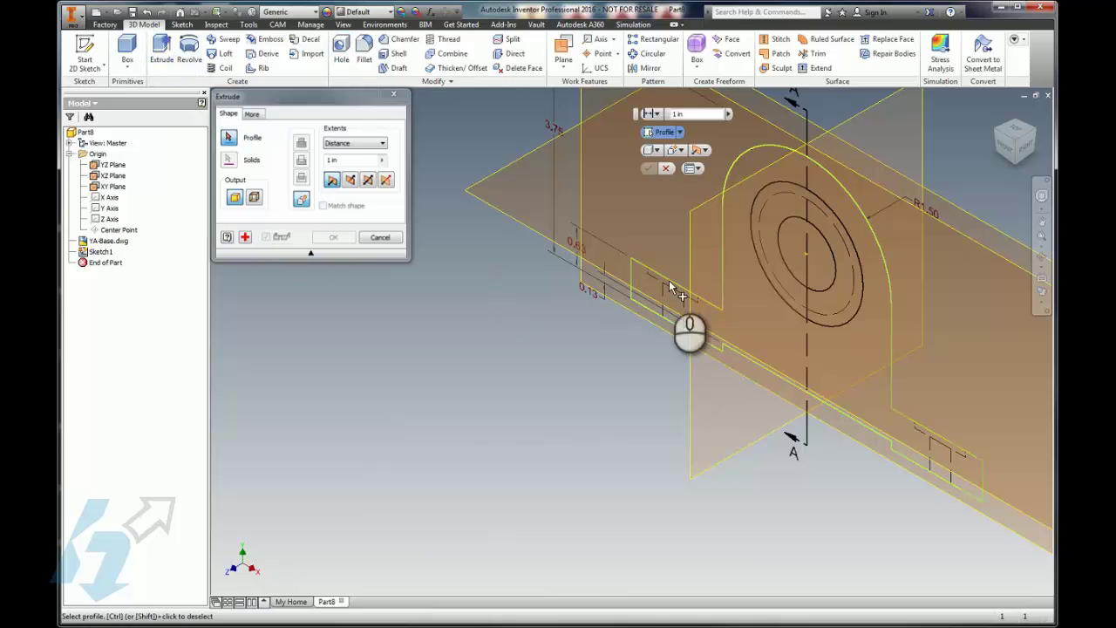
left_click(746, 313)
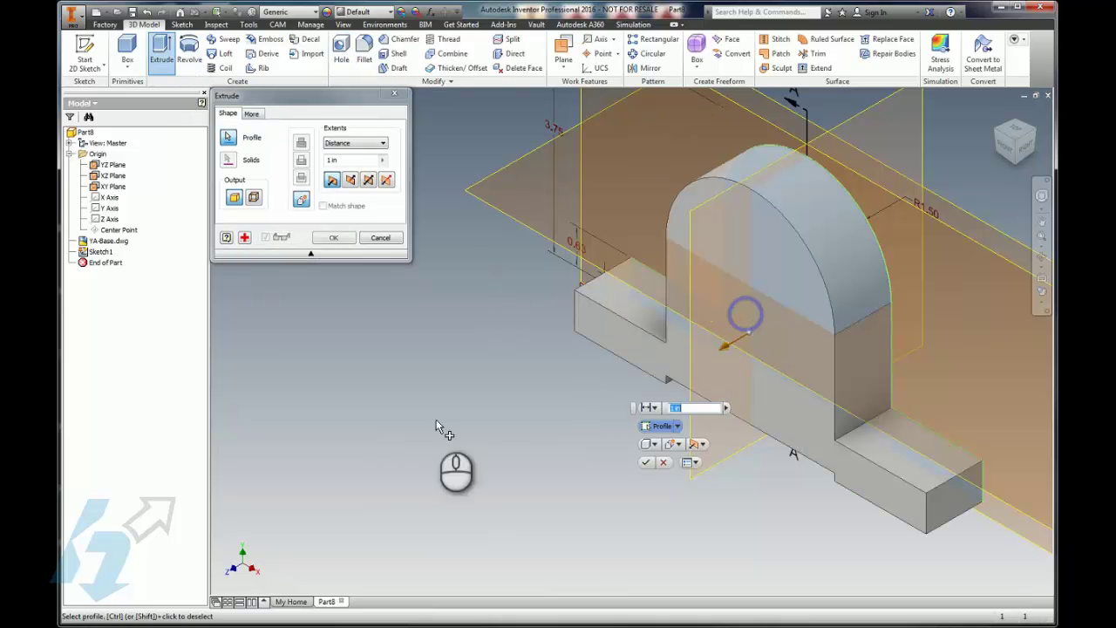
left_click(339, 160)
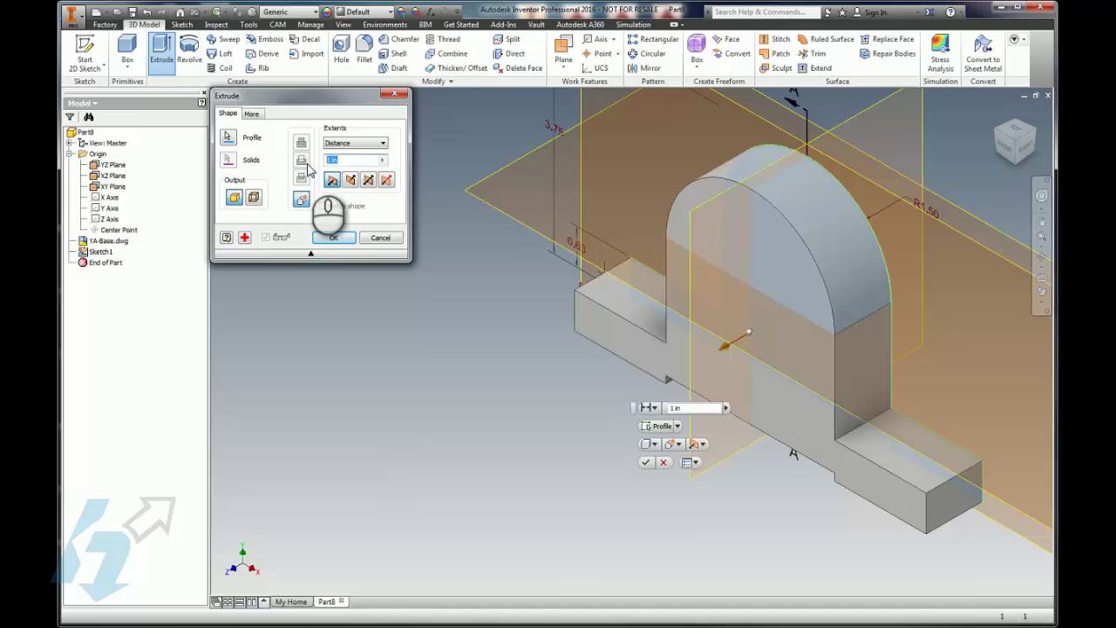
type("d0")
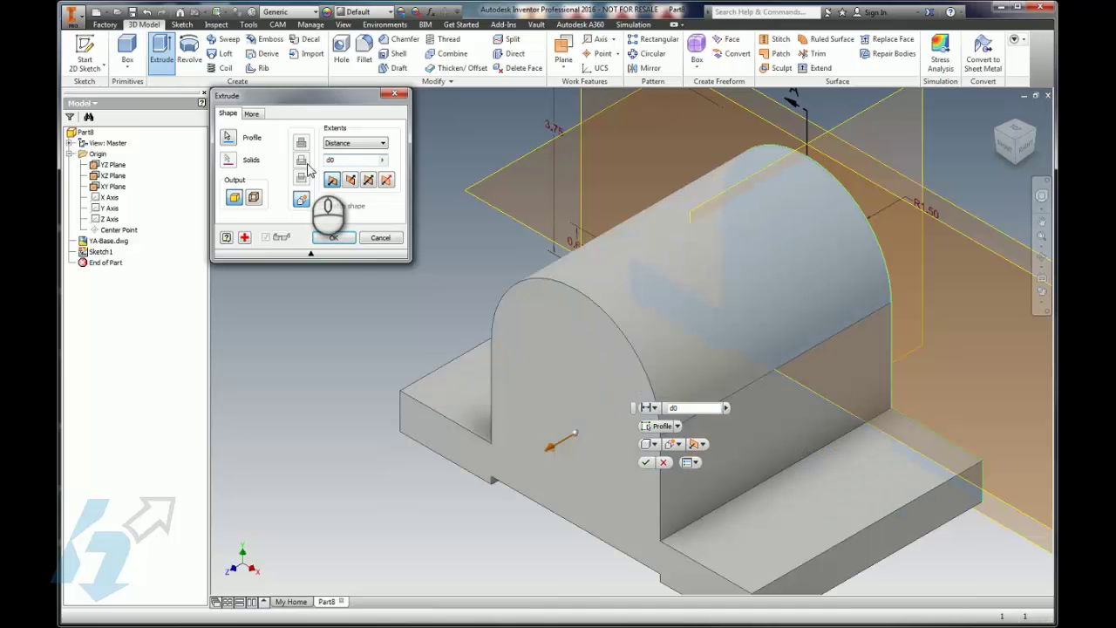
left_click(333, 237)
scroll(318, 291, "down", 3)
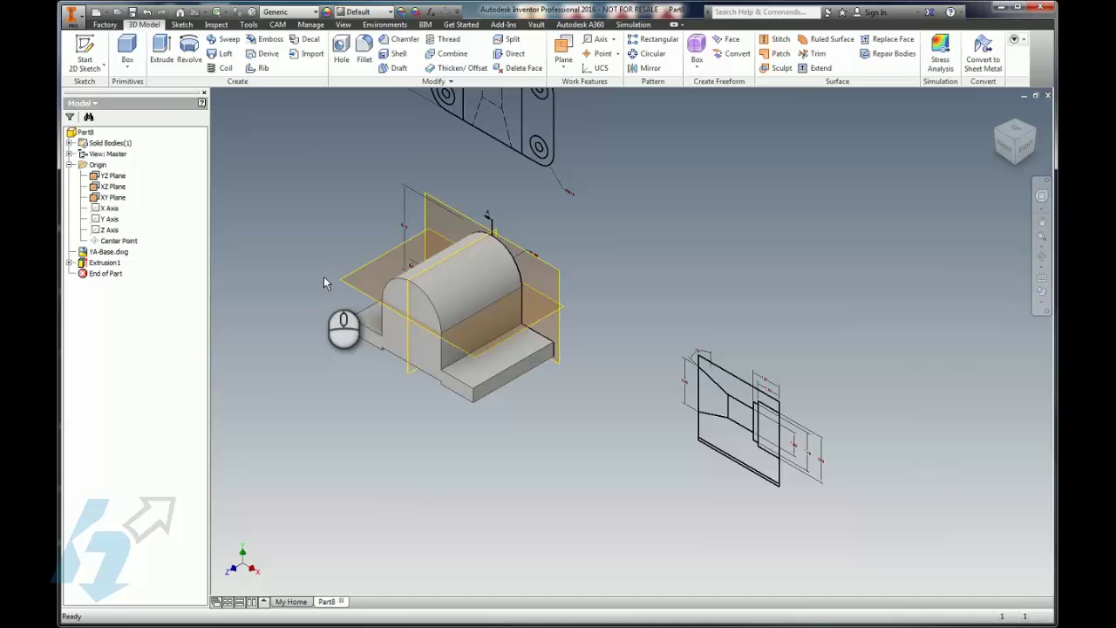
Turn off visibility for the YZ Plane and XZ Plane in the browser.
left_click(116, 176)
left_click(113, 185, "ctrl")
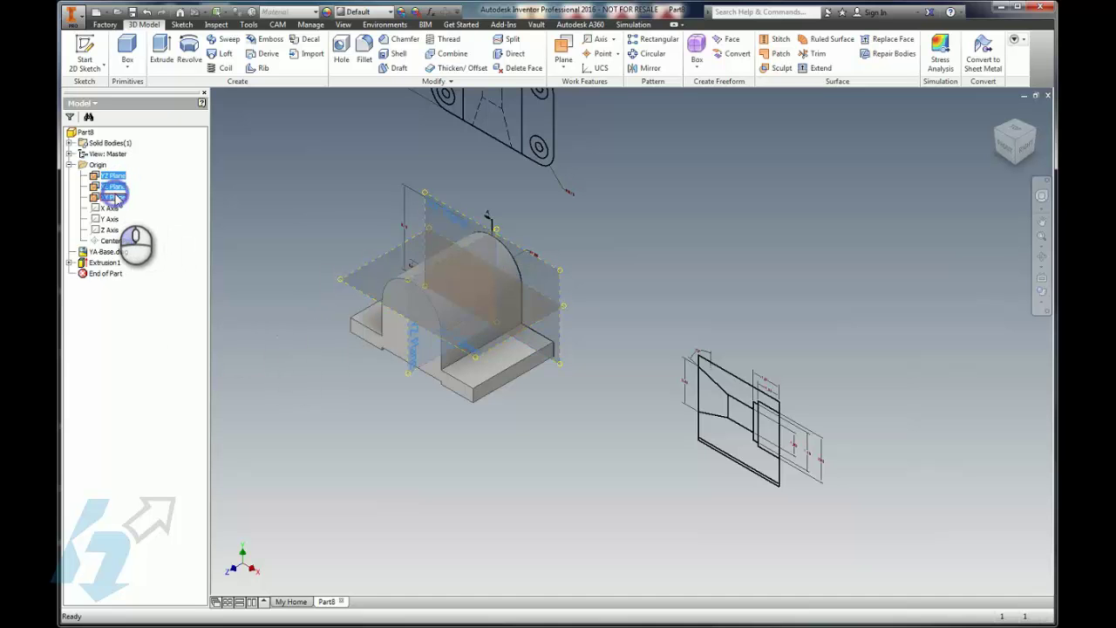
right_click(114, 189)
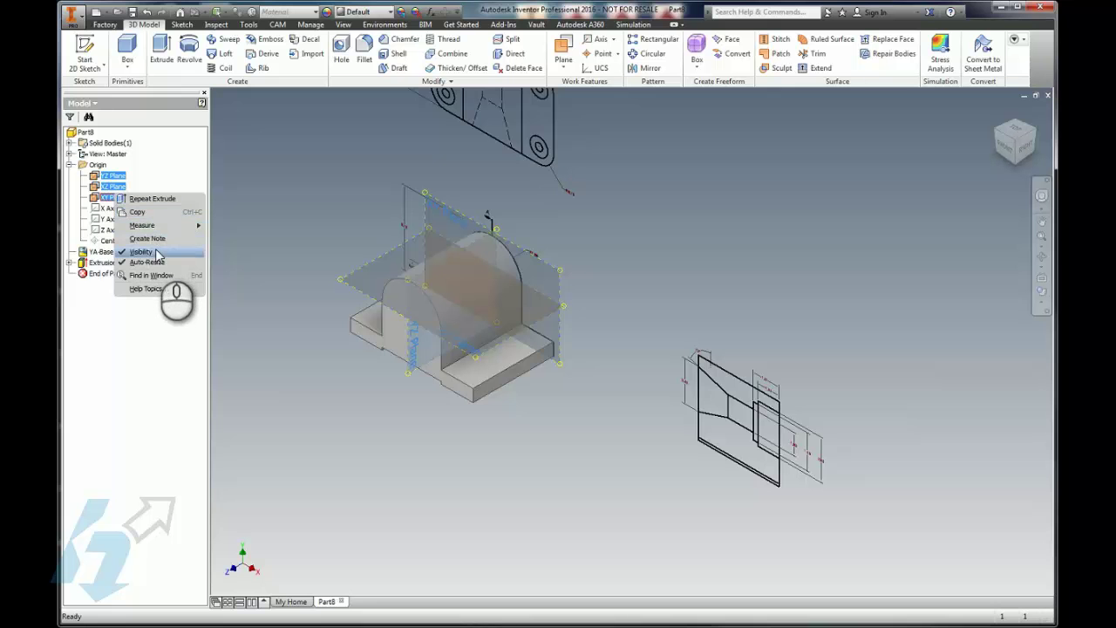
left_click(156, 253)
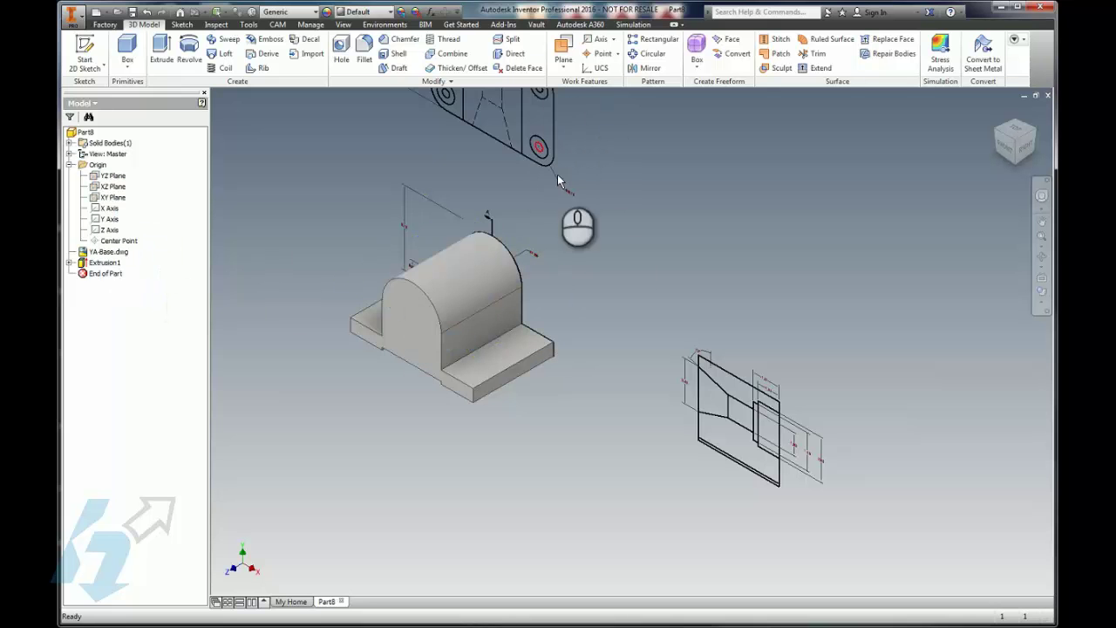
scroll(653, 255, "down", 2)
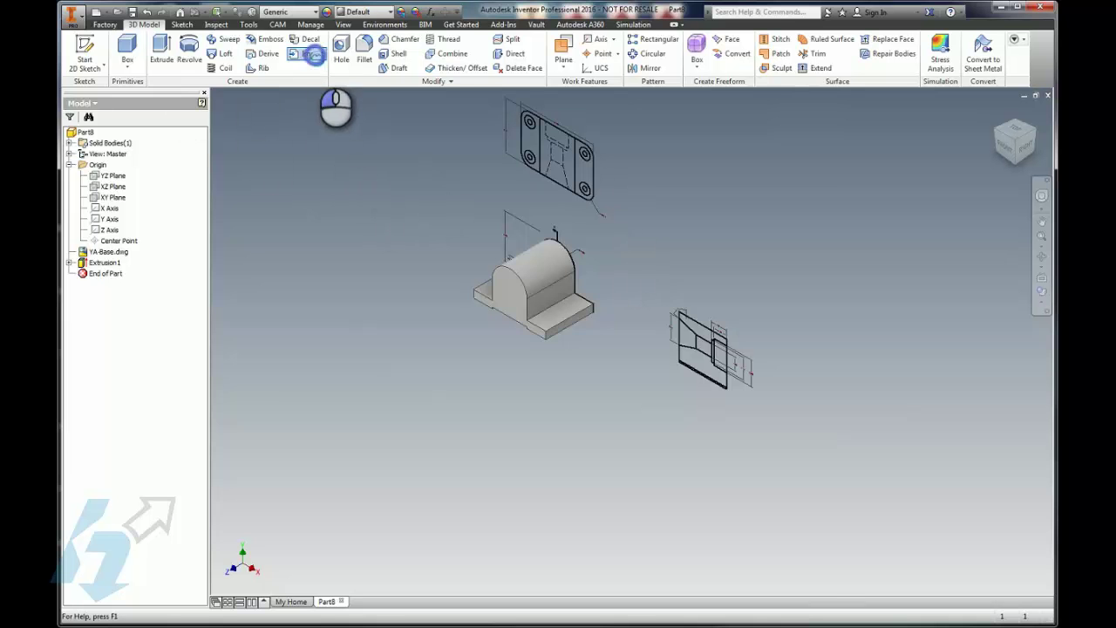
Import YA-Base.dwg a second time onto a picked part face and origin, accepting the warnings.
left_click(312, 55)
left_click(534, 262)
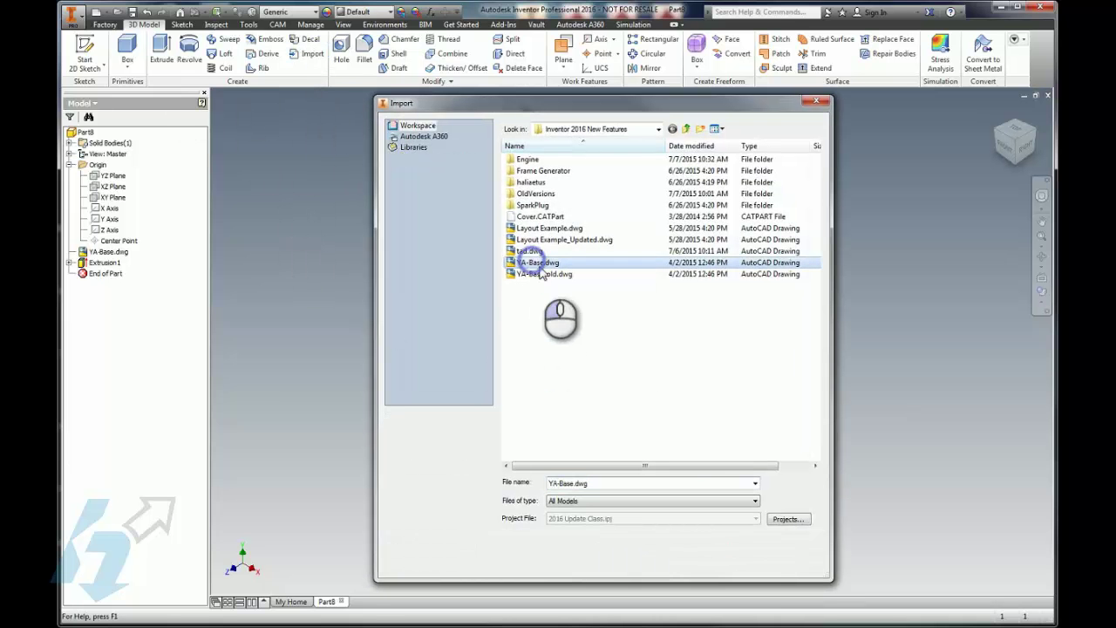
left_click(752, 563)
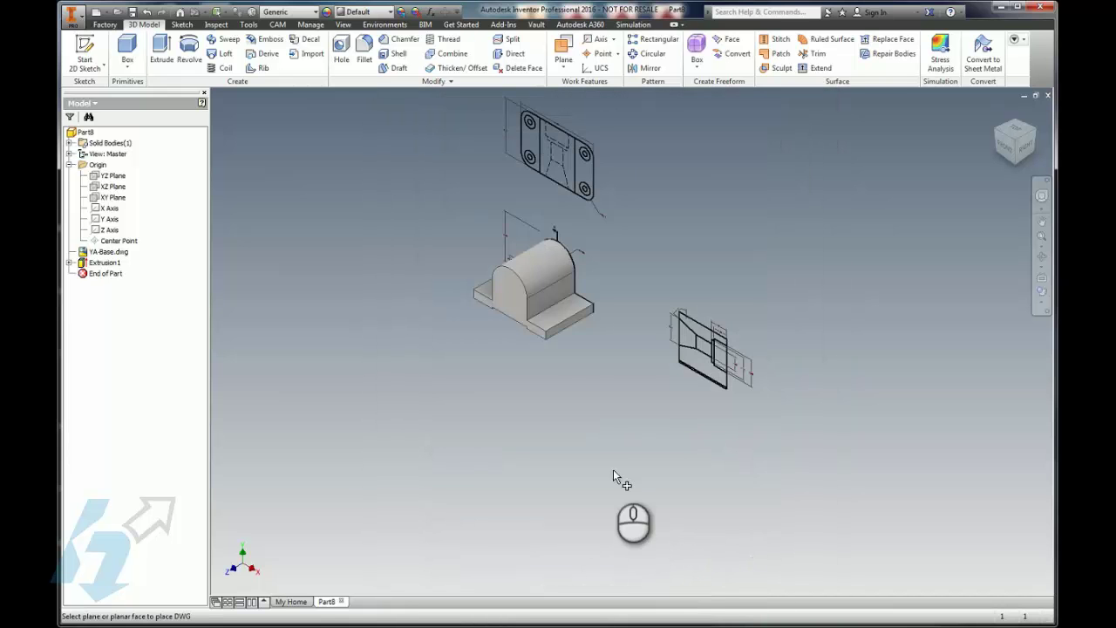
left_click(558, 311)
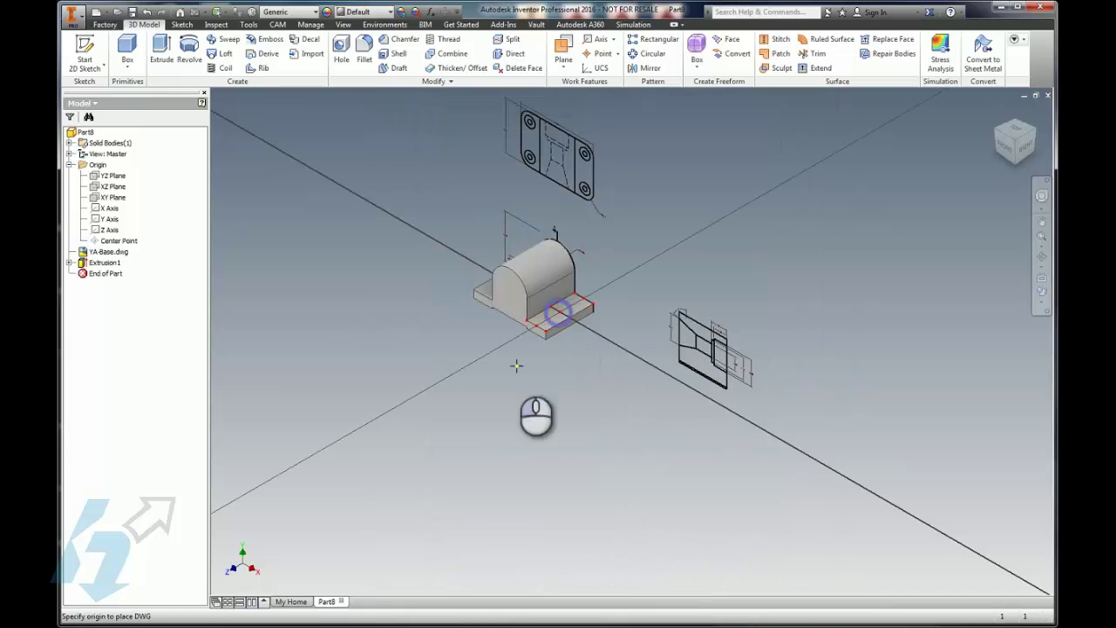
left_click(575, 294)
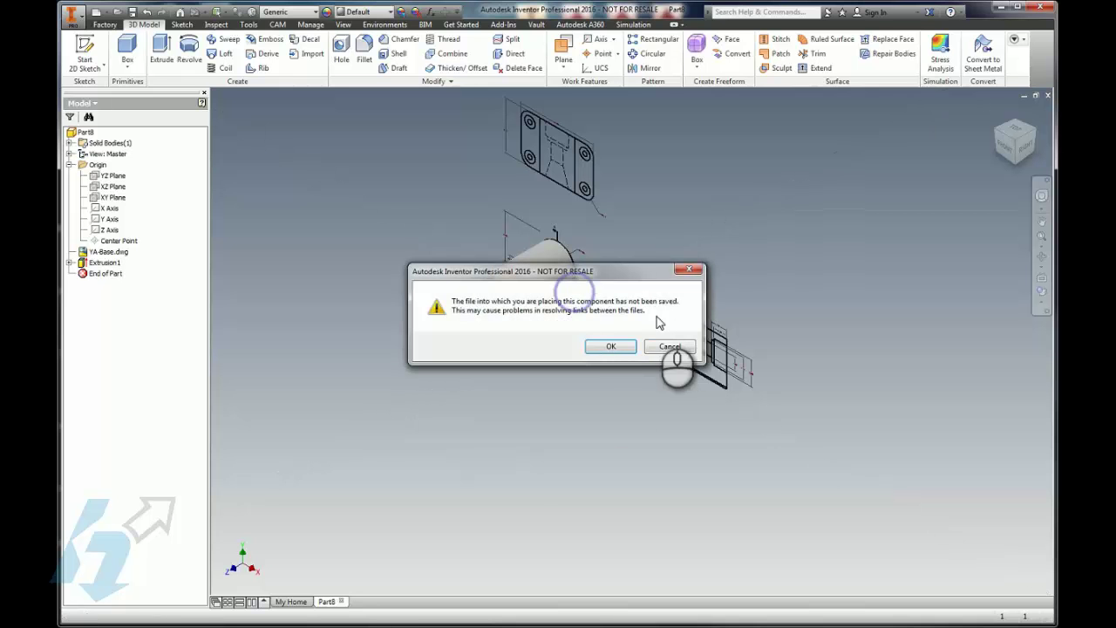
left_click(605, 346)
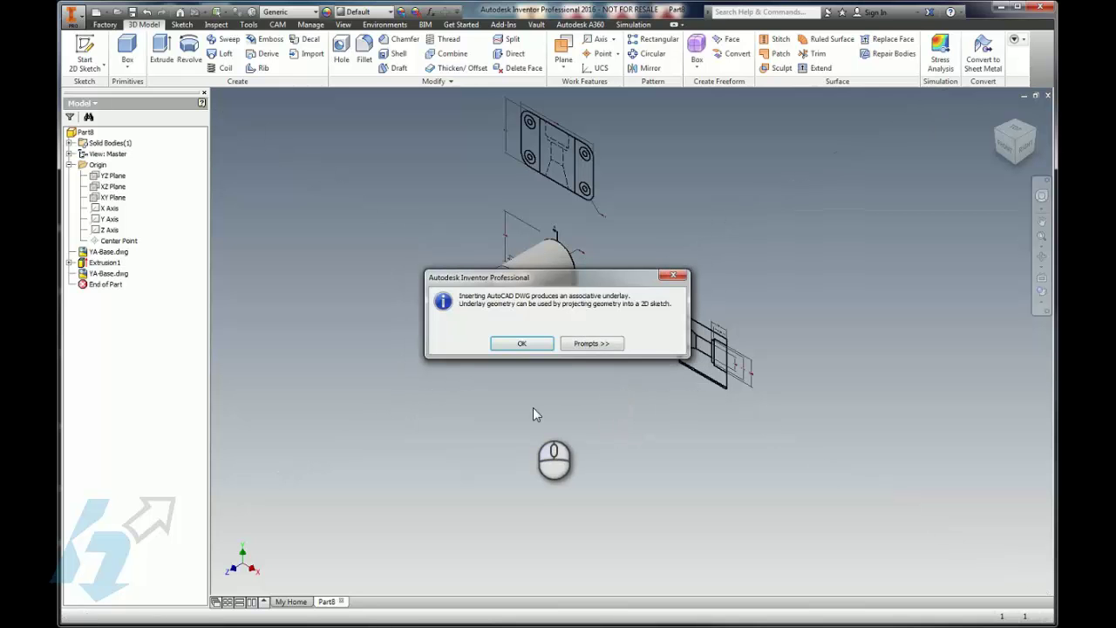
left_click(520, 343)
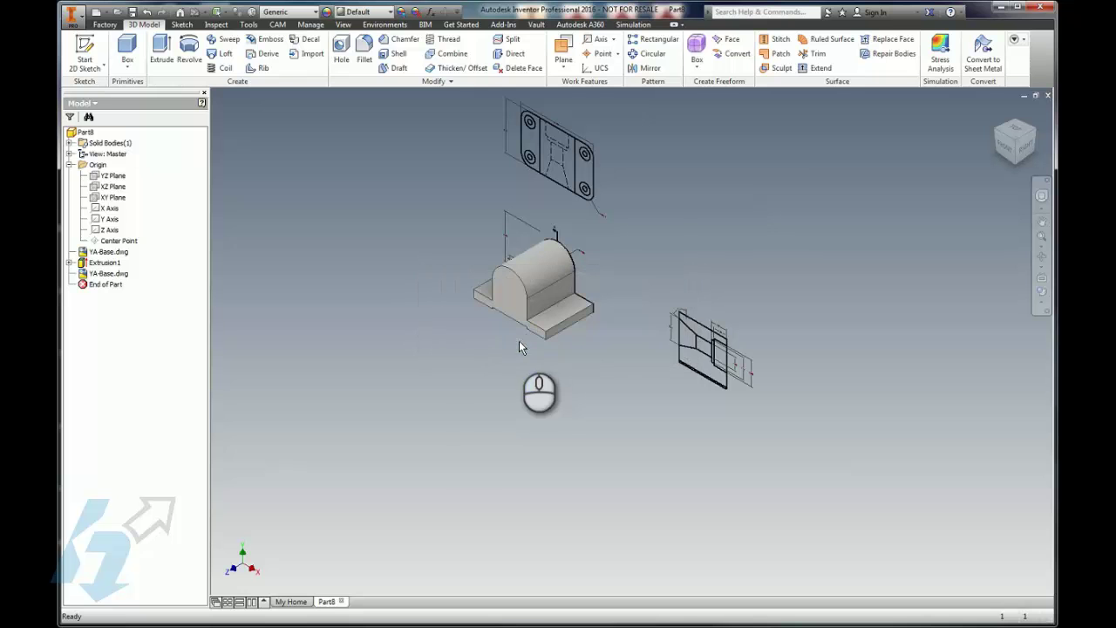
scroll(594, 436, "down", 10)
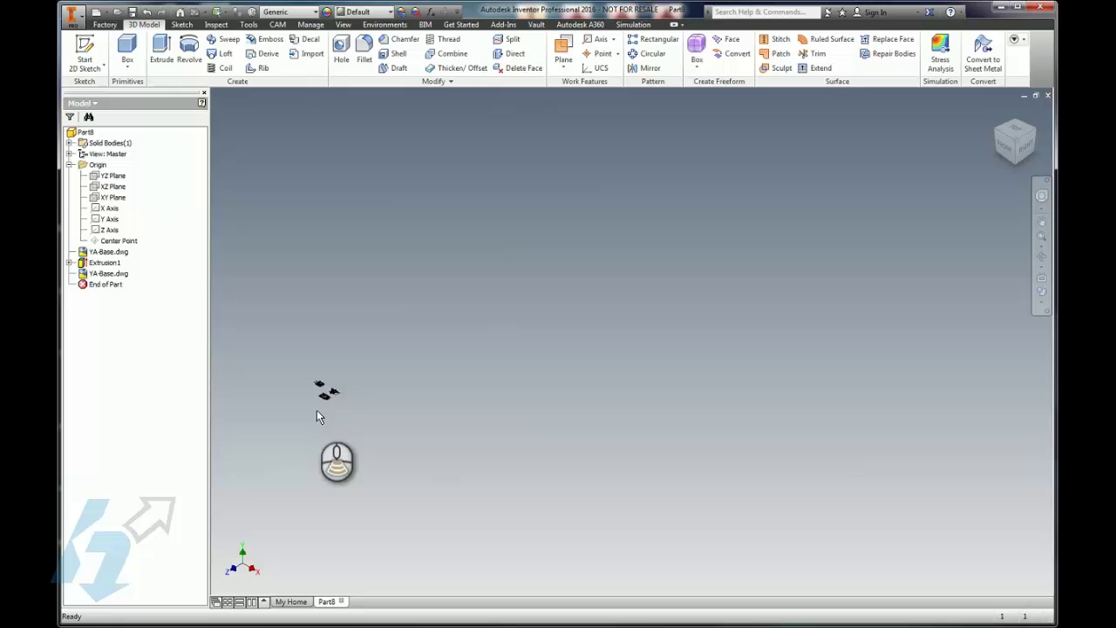
scroll(349, 320, "up", 6)
scroll(348, 319, "down", 3)
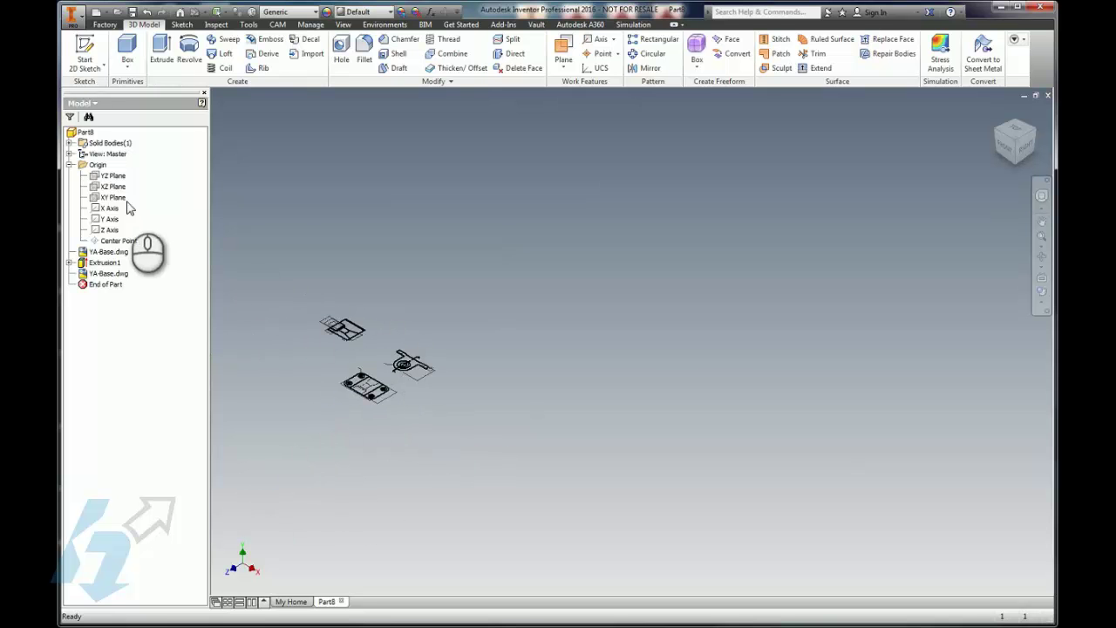
Relocate the second YA-Base.dwg underlay with Locate and Snap To onto the base corner.
right_click(118, 273)
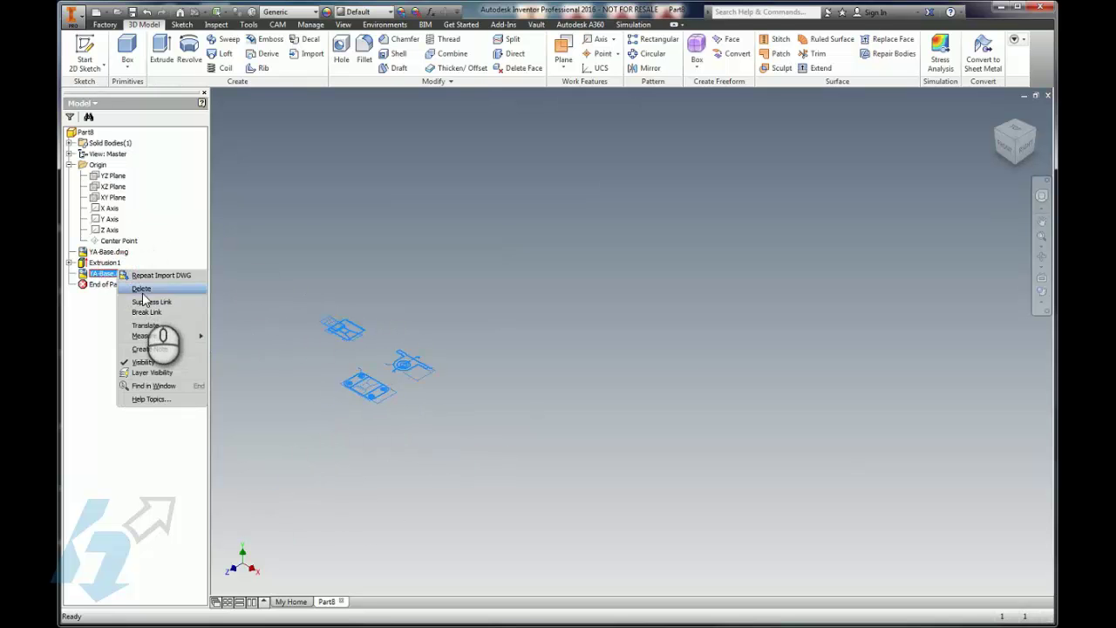
scroll(309, 392, "down", 3)
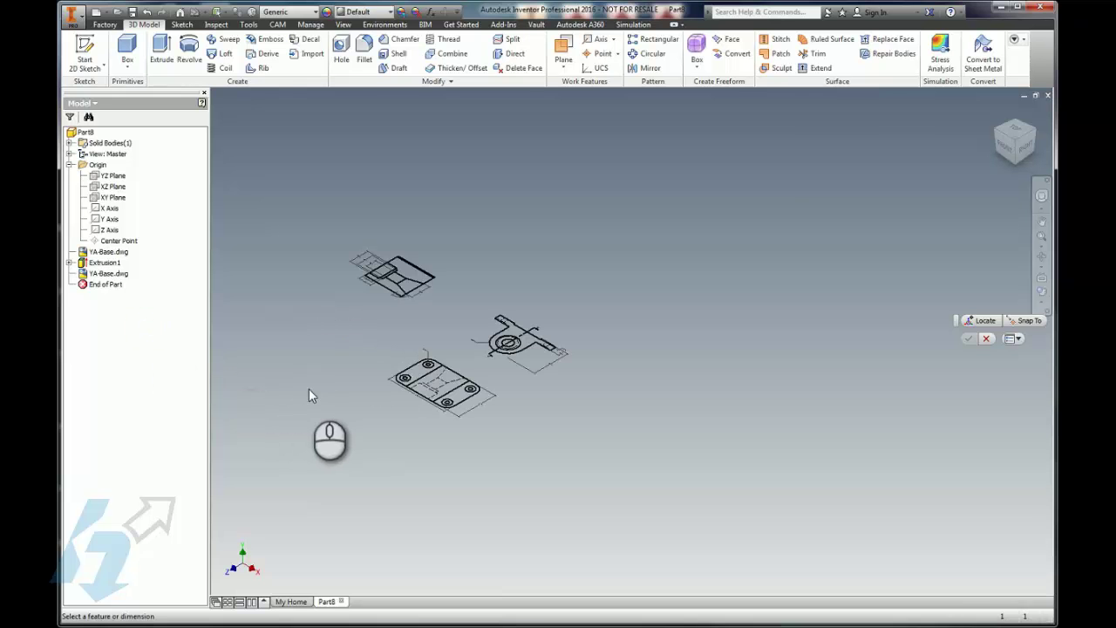
left_click(984, 322)
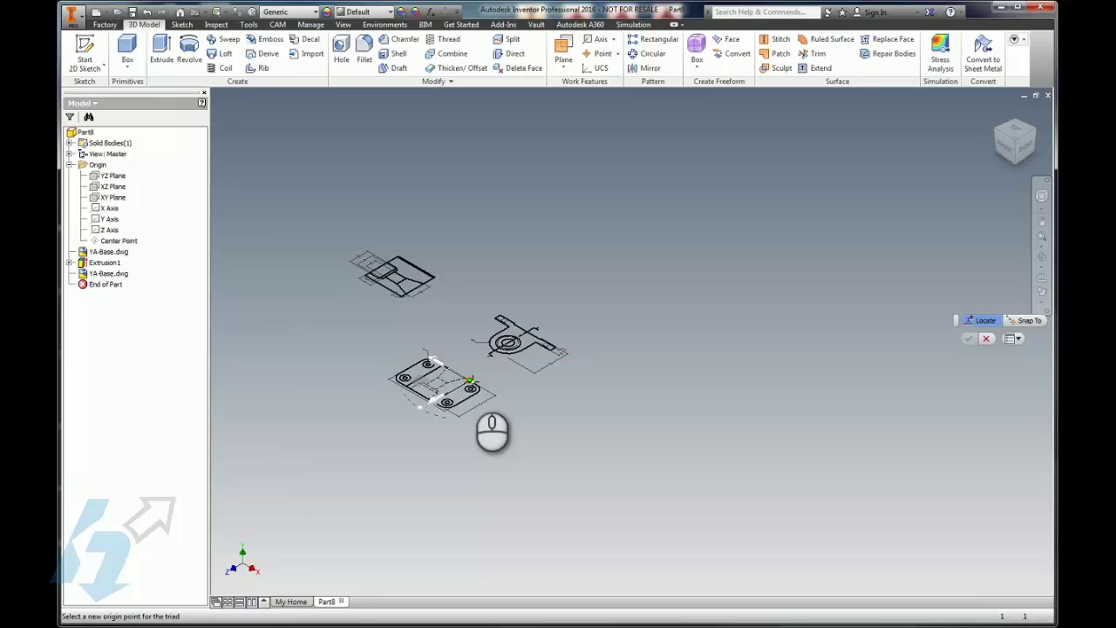
left_click(1029, 320)
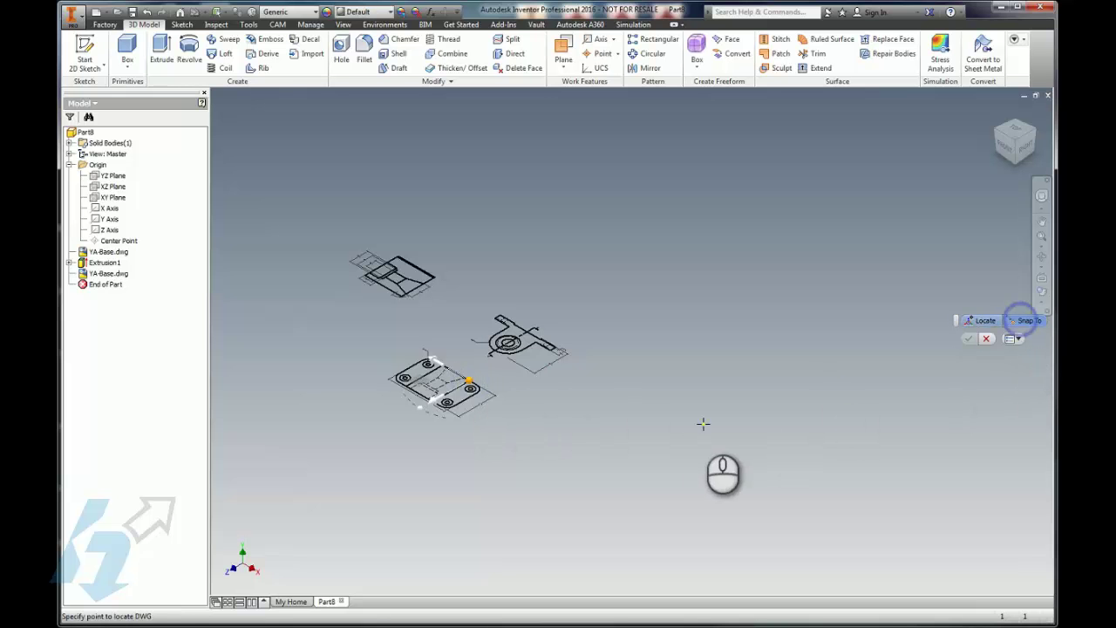
scroll(821, 240, "up", 3)
scroll(795, 379, "down", 2)
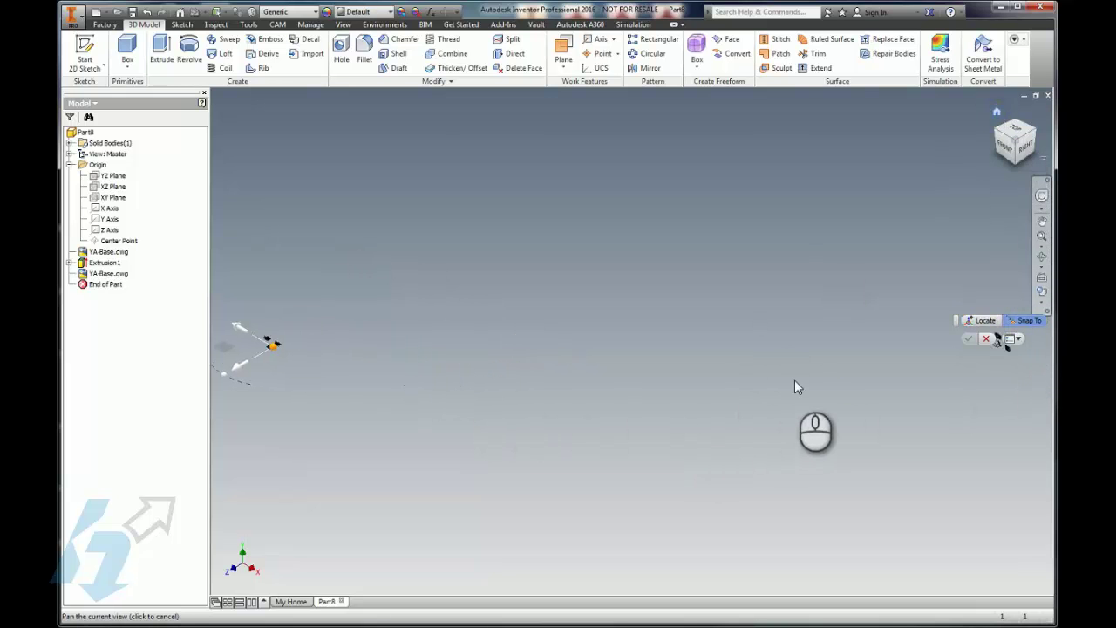
middle_click_drag(1020, 370, 958, 299)
scroll(881, 282, "down", 2)
middle_click_drag(879, 281, 382, 228)
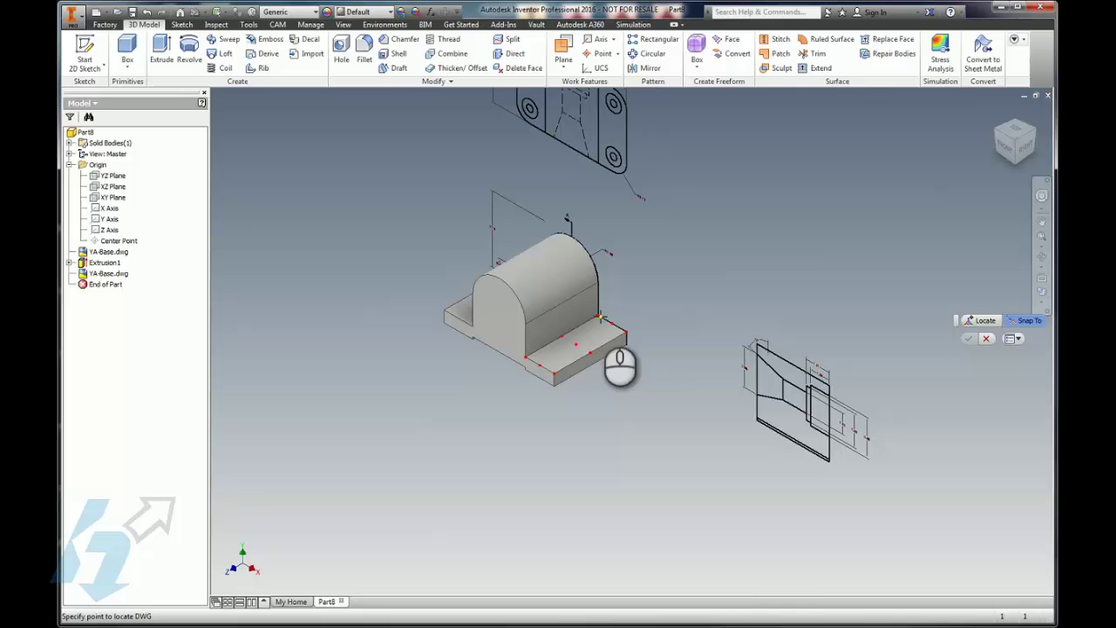
left_click(600, 316)
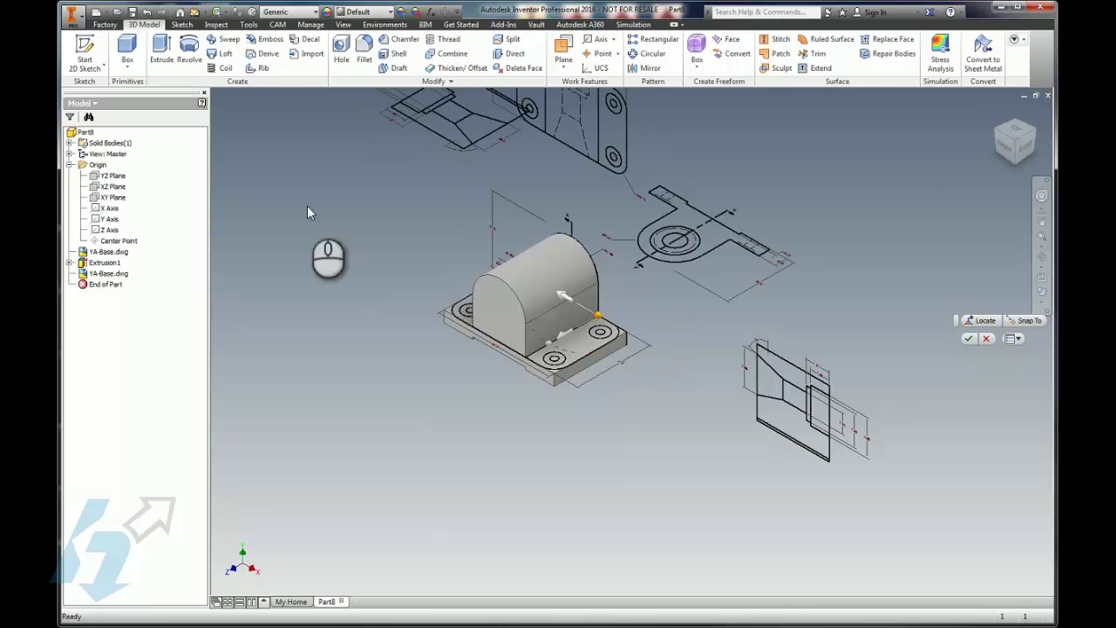
scroll(519, 288, "down", 3)
left_click(517, 285)
Open Sketch2 for editing.
right_click(673, 293)
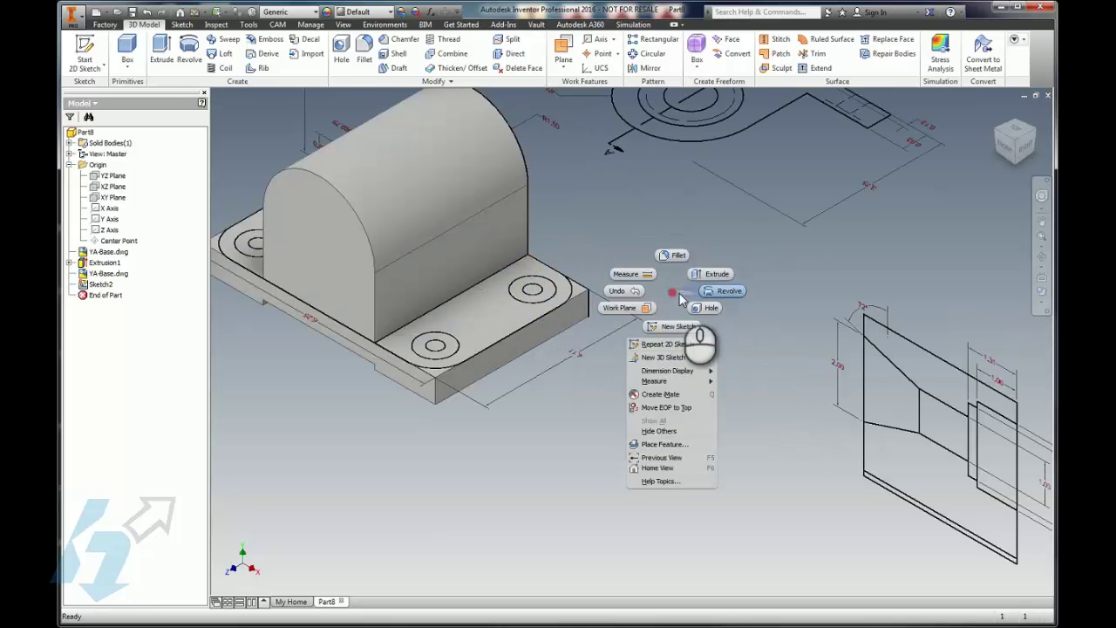
left_click(672, 296)
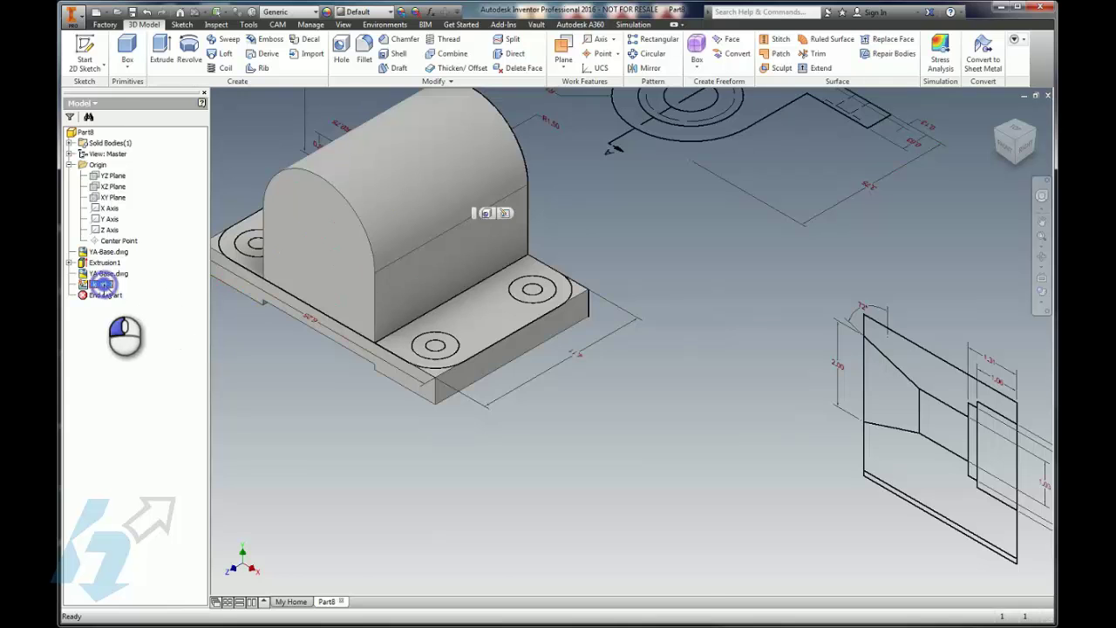
double_click(103, 285)
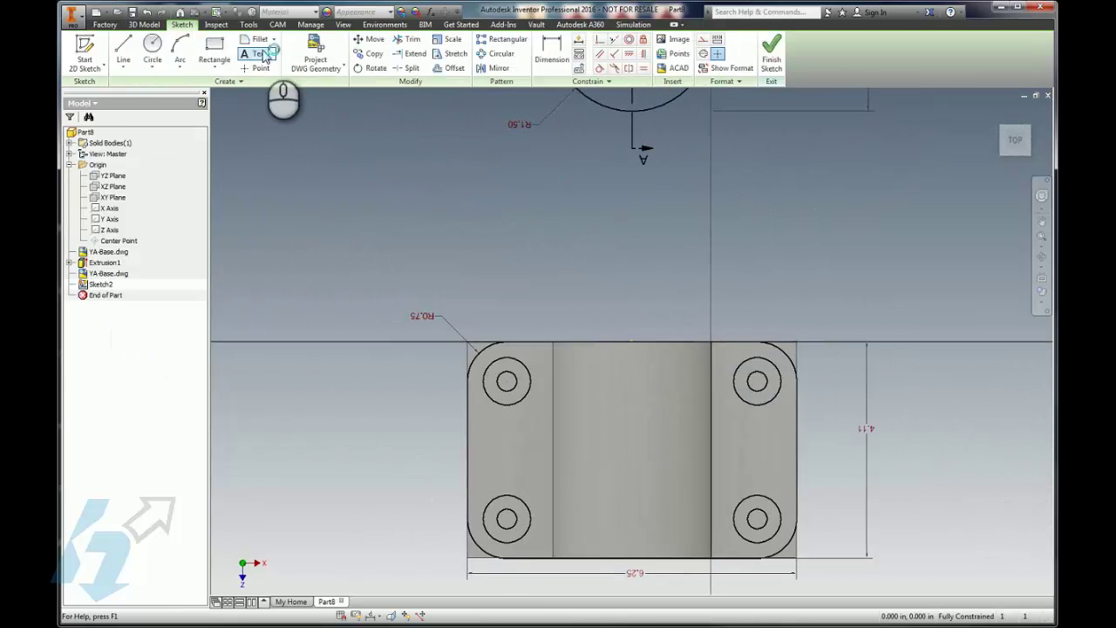
Project the rounded base outline and the top-right hole circle from the DWG into Sketch2.
left_click(319, 45)
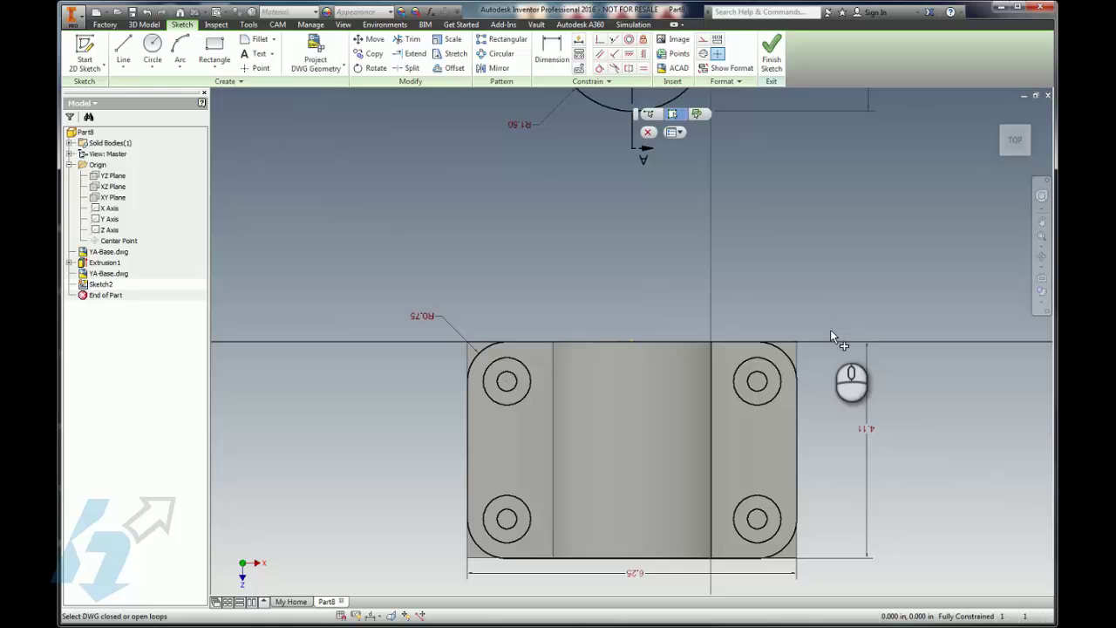
left_click(784, 353)
left_click(770, 396)
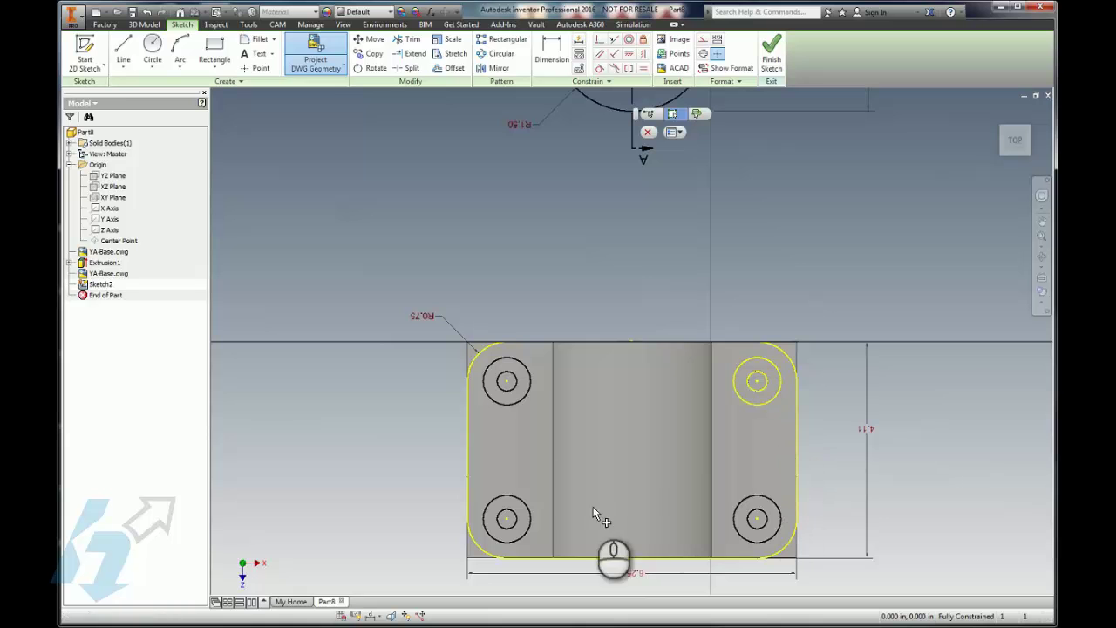
mouse_move(527, 509)
middle_mouse_down("shift")
mouse_move(642, 467)
mouse_move(773, 341)
mouse_move(728, 274)
middle_mouse_up("shift")
middle_click_drag(555, 52, 563, 75, "shift")
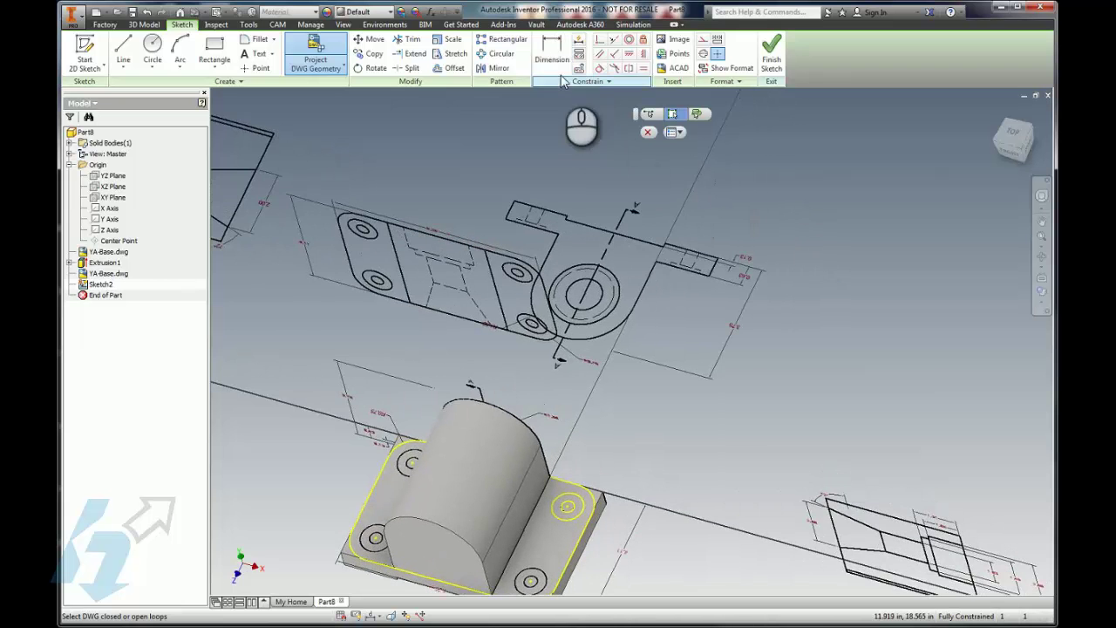
Project the two short counterbore lines from the side-view drawing into Sketch2.
scroll(709, 152, "up", 5)
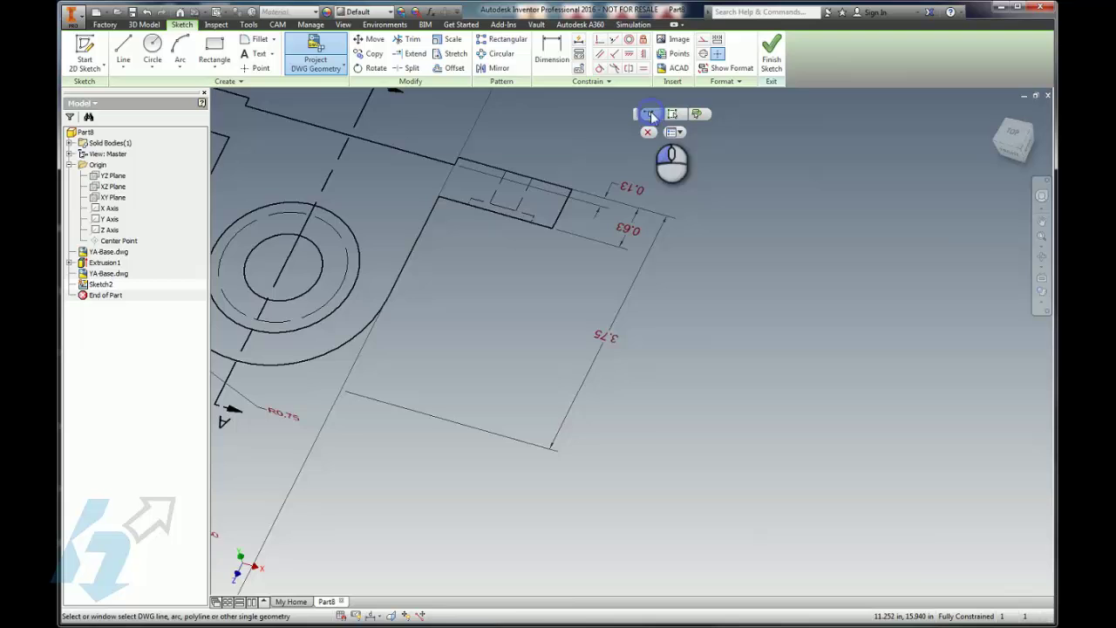
scroll(604, 179, "up", 4)
left_click(556, 326)
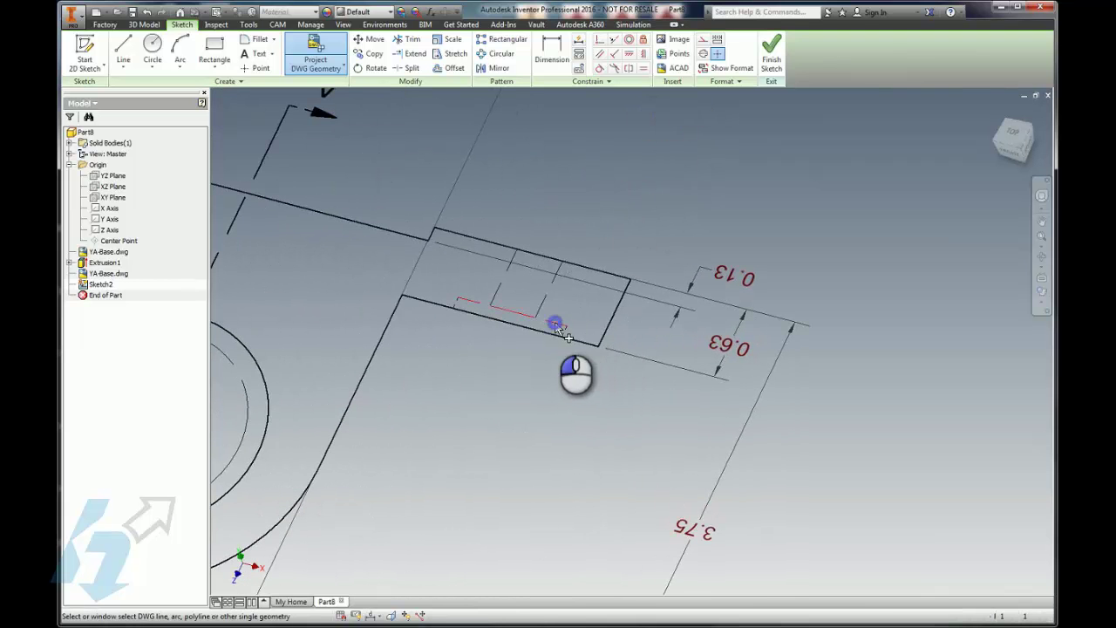
left_click(538, 328)
right_click(505, 372)
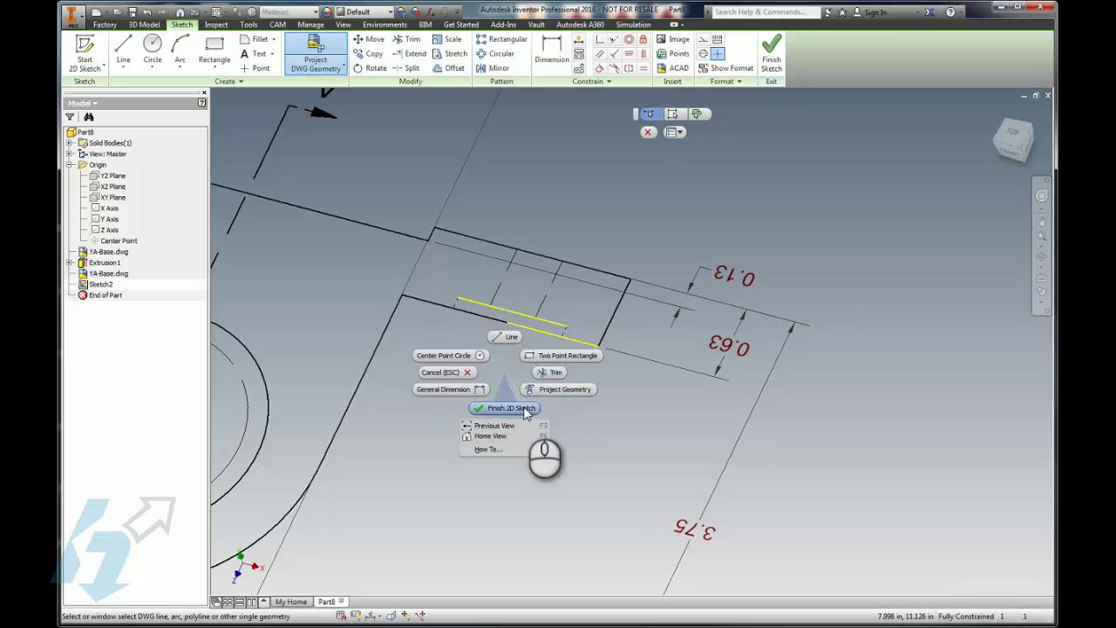
End projection and add a driven radius dimension d3 on the corner arc.
left_click(463, 373)
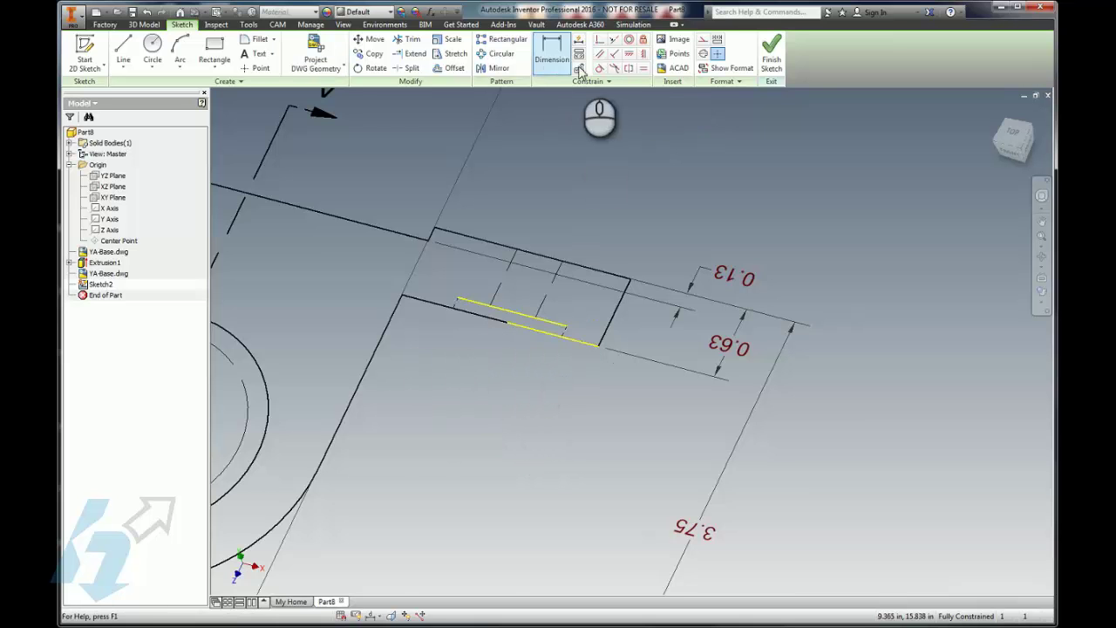
left_click(555, 55)
scroll(542, 372, "down", 5)
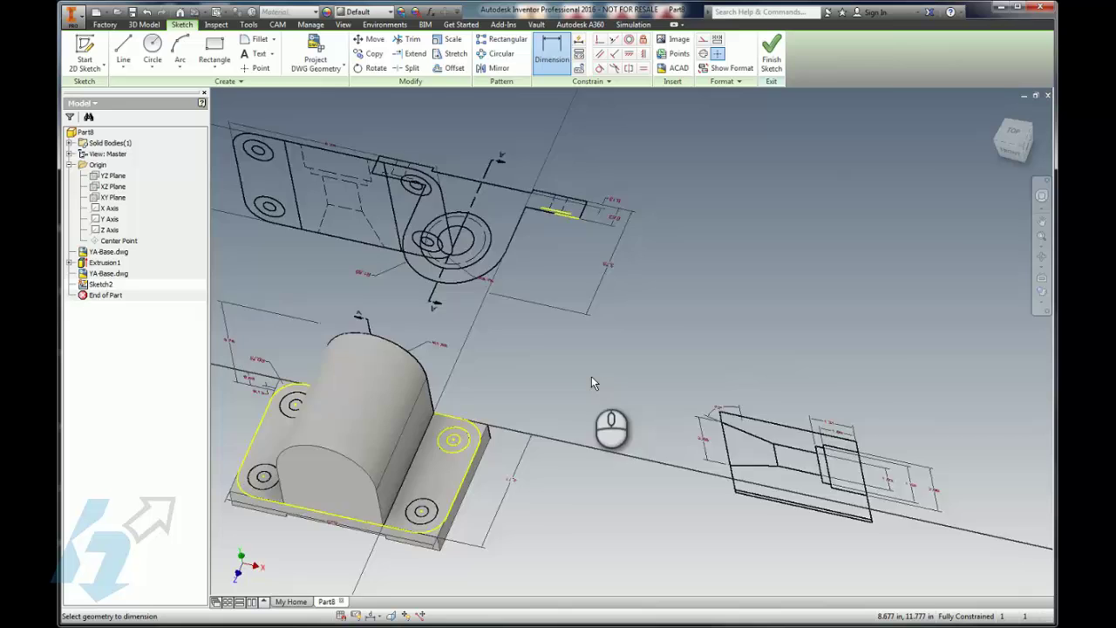
scroll(592, 382, "up", 5)
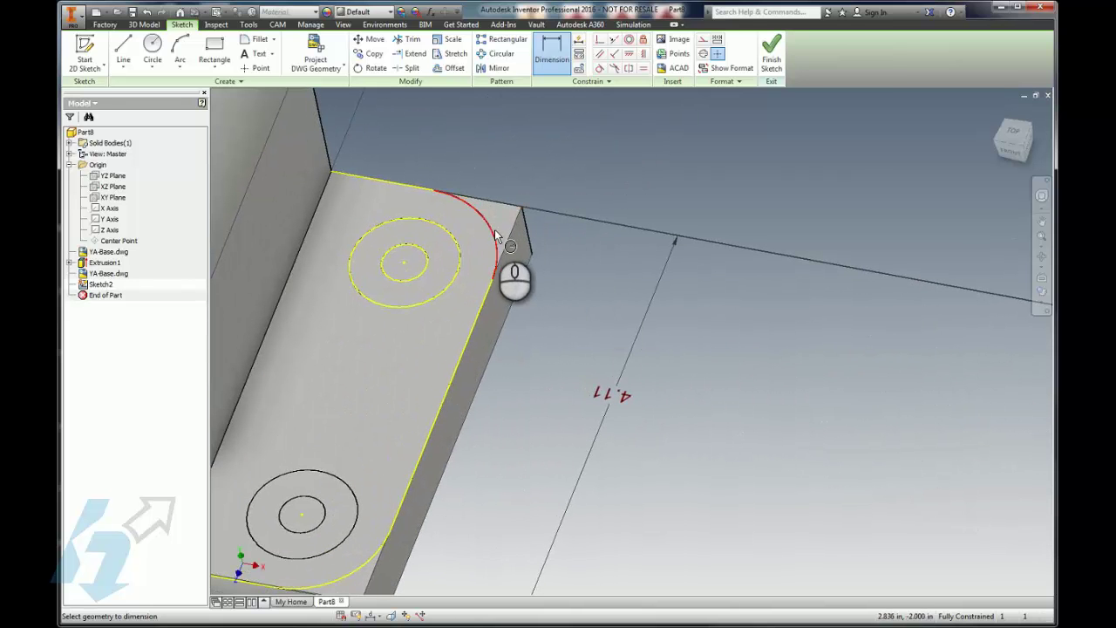
left_click(493, 232)
left_click(650, 152)
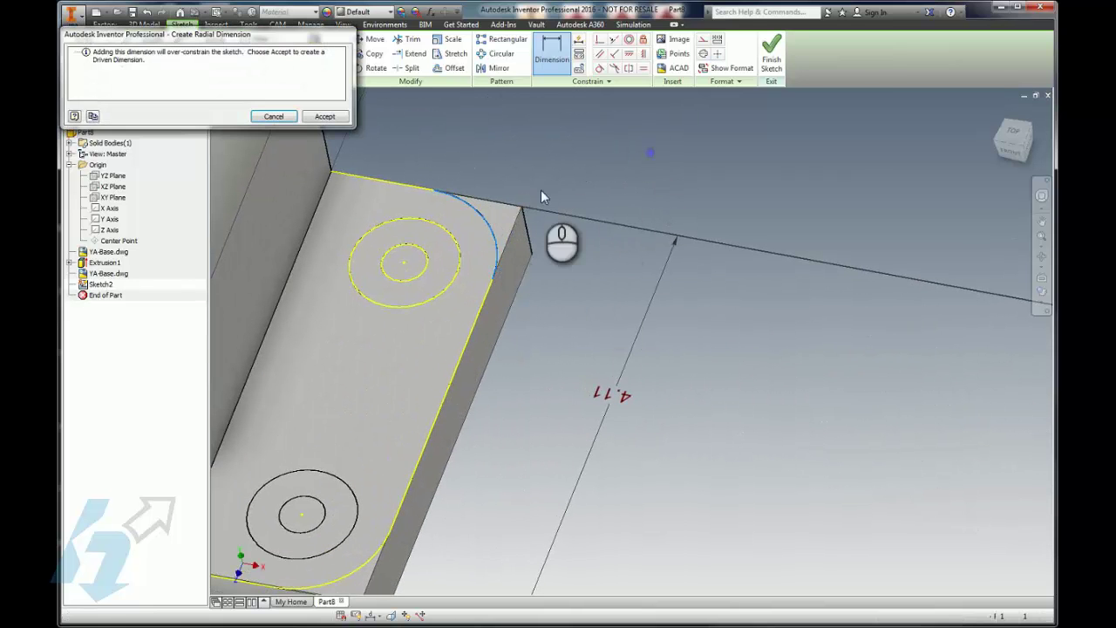
left_click(331, 118)
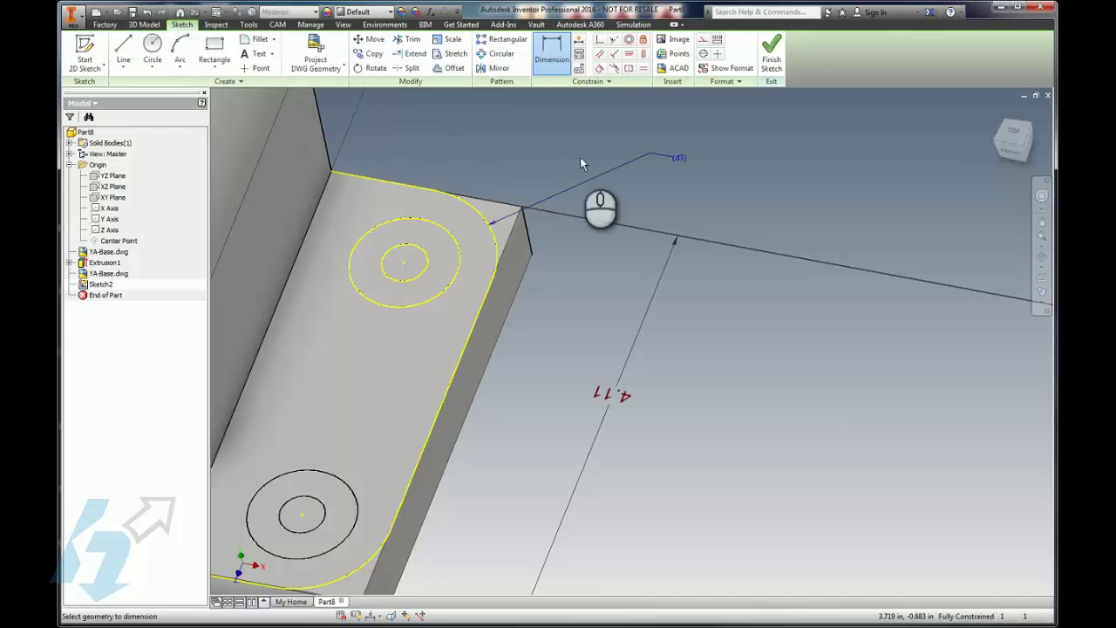
Add driven diameter dimensions d4 and d5 on the outer and inner hole circles.
left_click(454, 279)
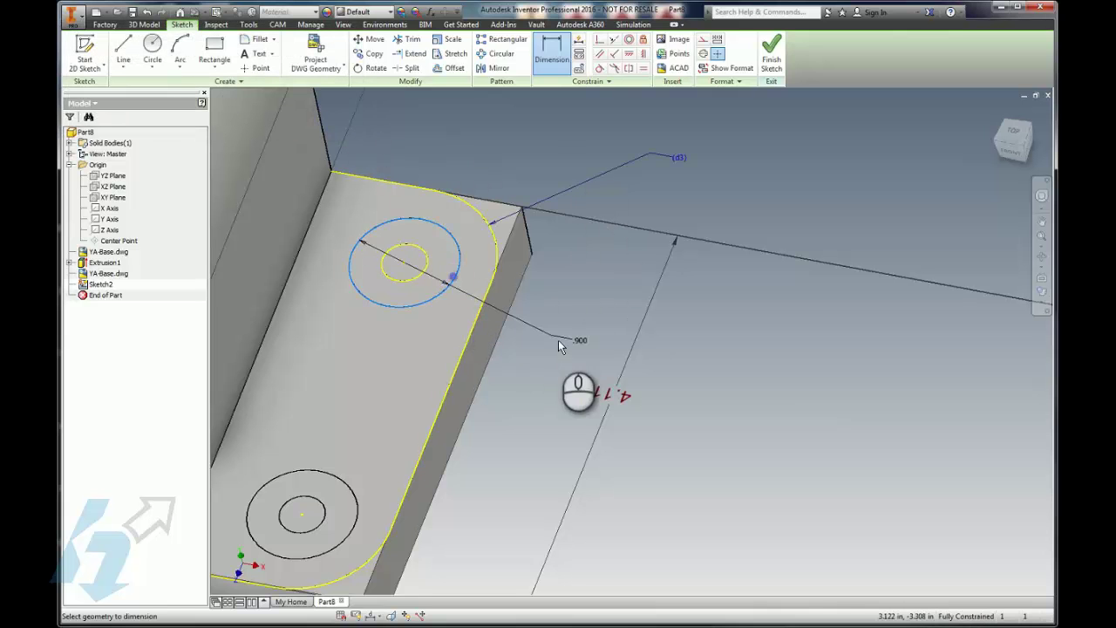
left_click(577, 356)
left_click(324, 116)
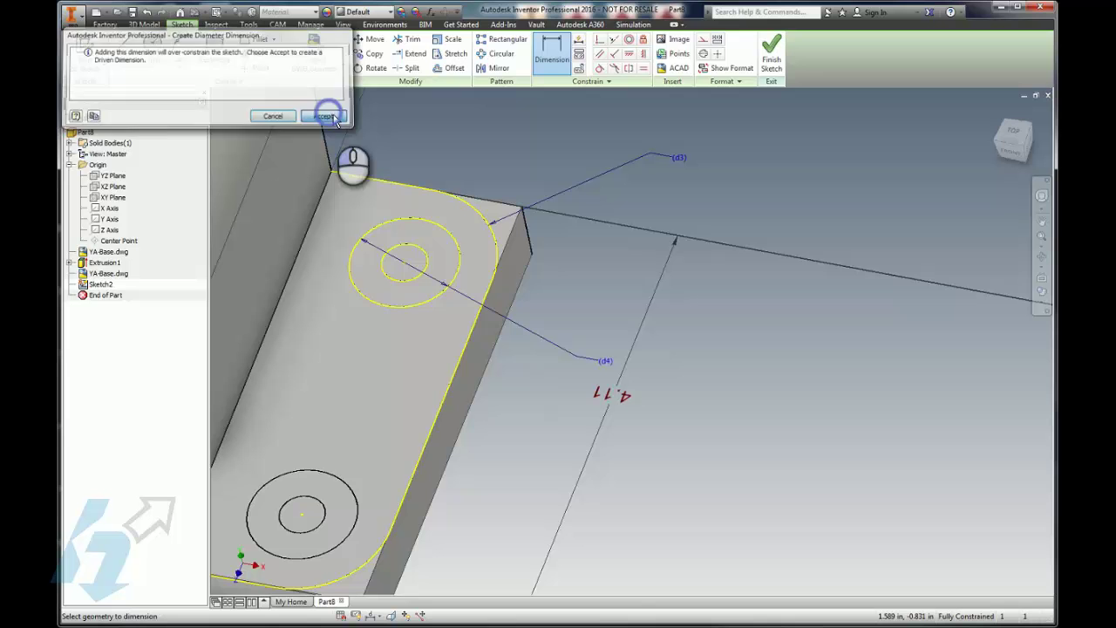
left_click(427, 259)
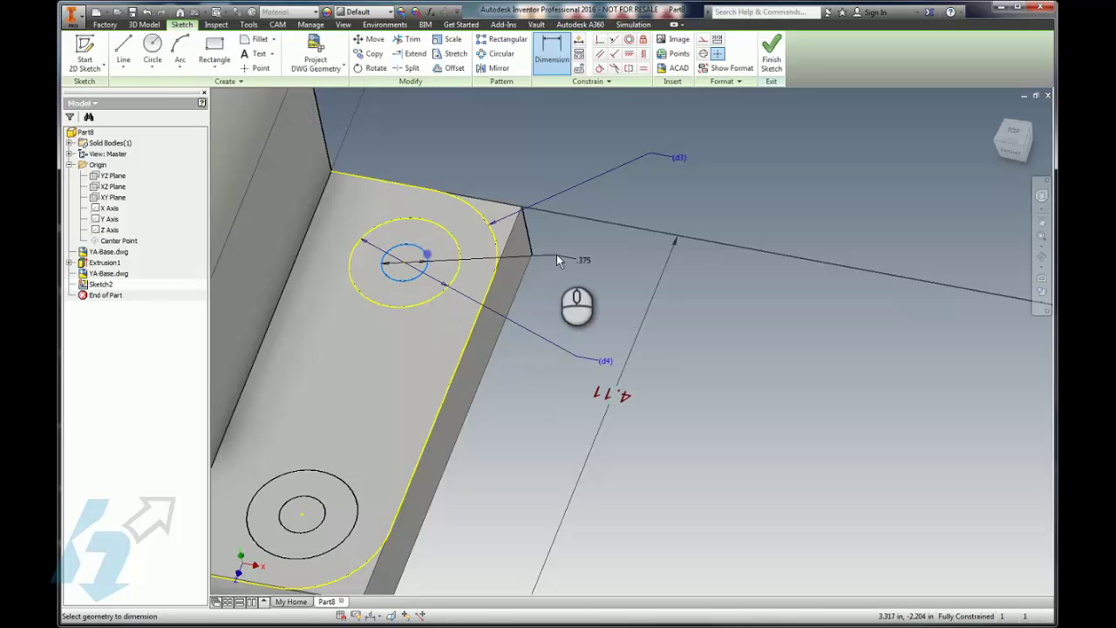
left_click(580, 257)
left_click(343, 122)
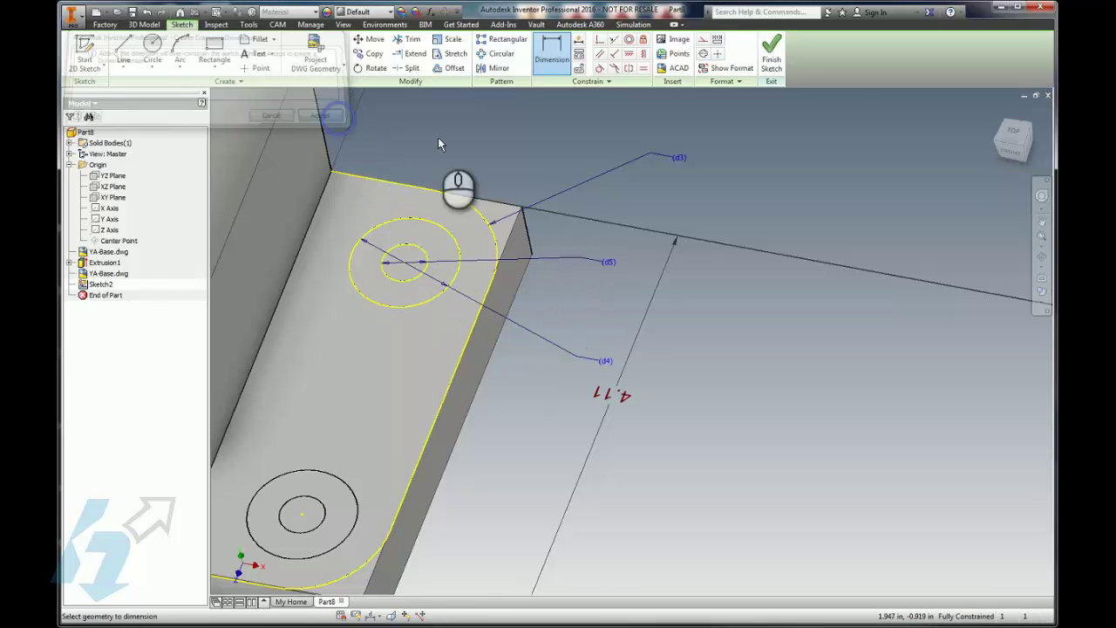
Add driven dimension d6 for the counterbore depth between the two side-view lines.
middle_click_drag(439, 140, 663, 281)
scroll(662, 280, "down", 5)
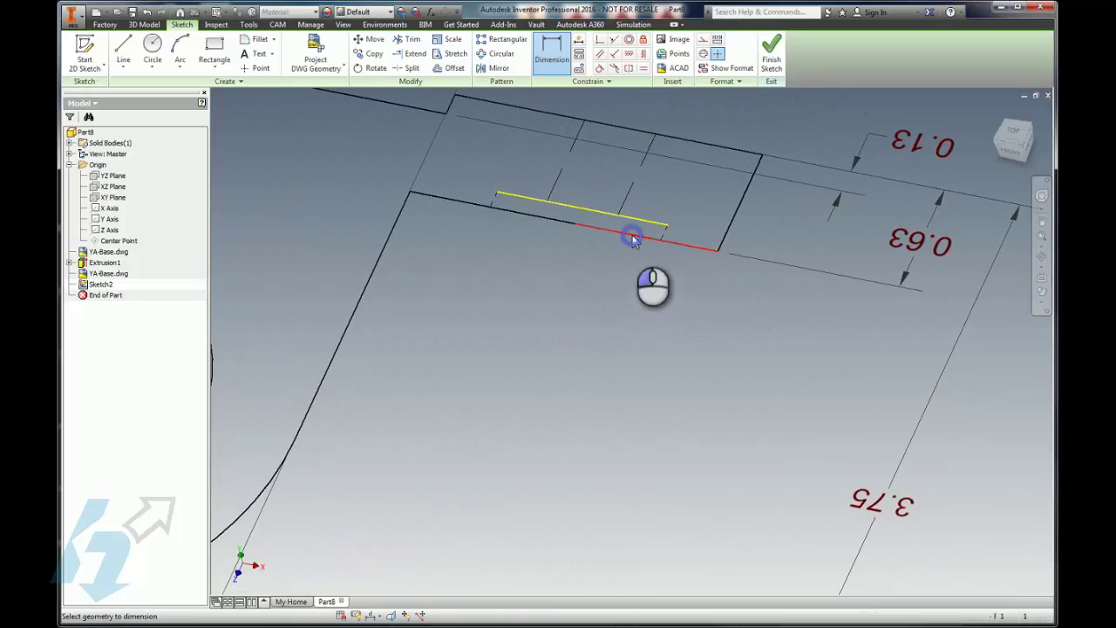
left_click(633, 241)
left_click(637, 223)
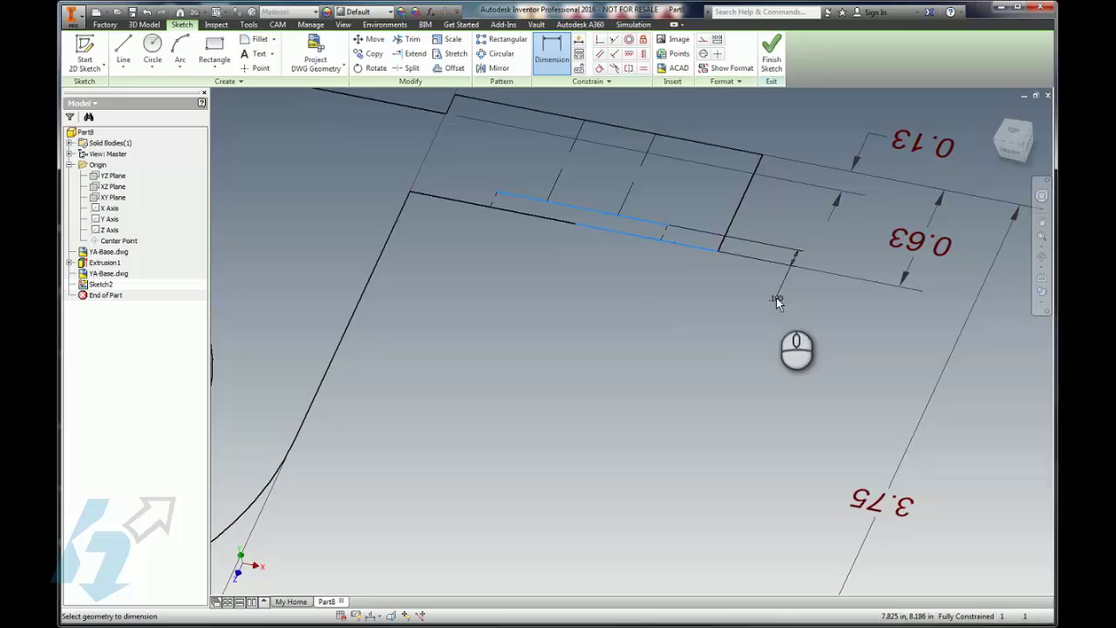
left_click(776, 297)
left_click(325, 117)
scroll(630, 324, "up", 10)
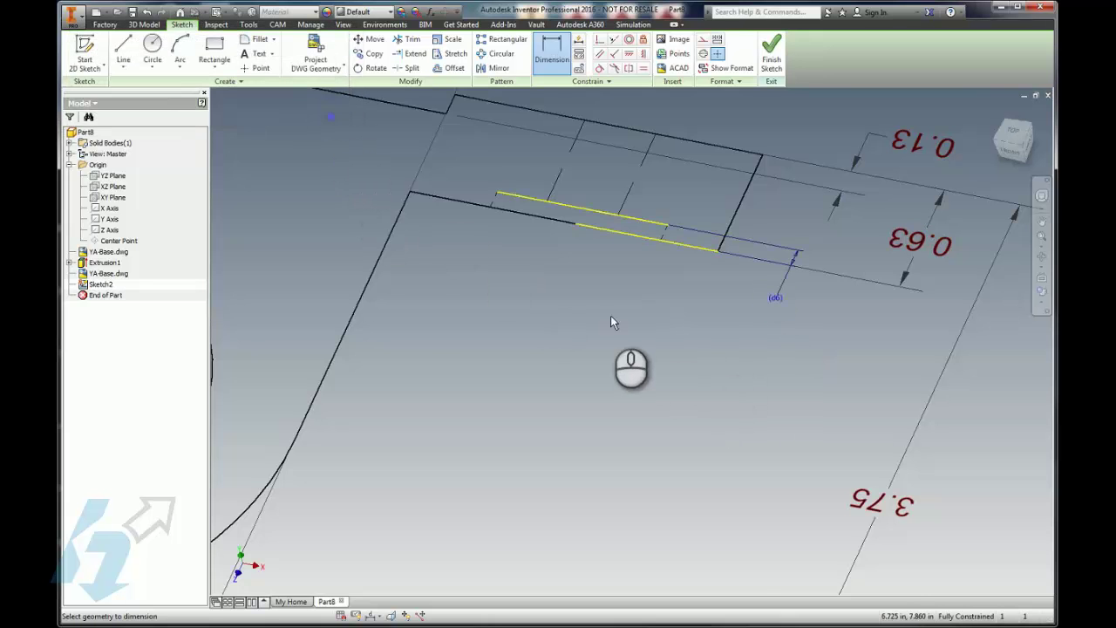
scroll(688, 354, "down", 2)
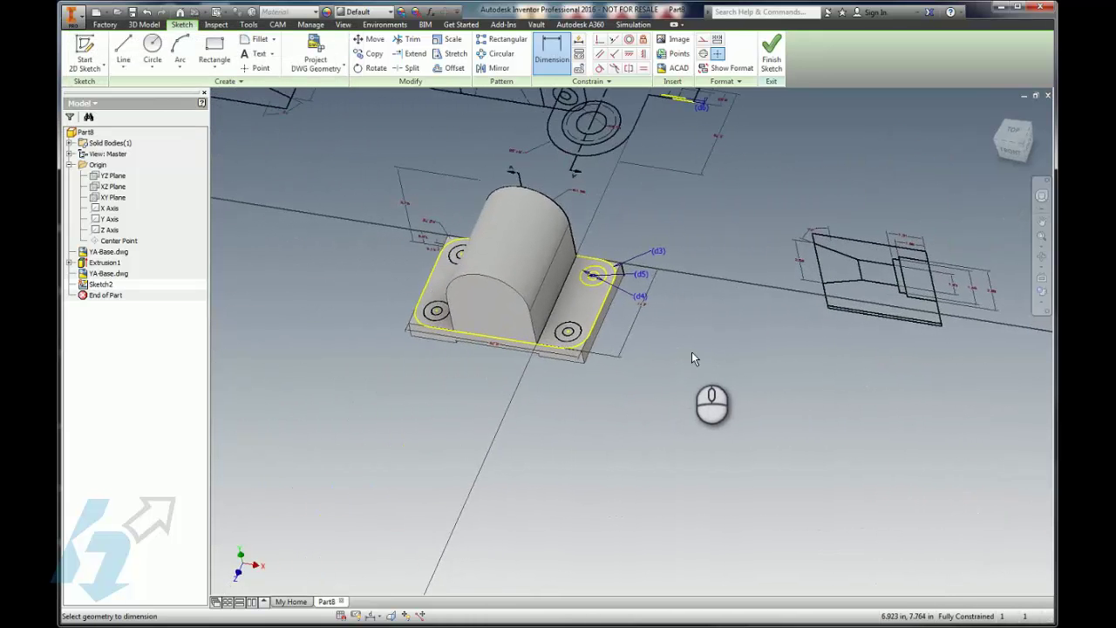
right_click(723, 354)
Exit dimensioning and finish the 2D sketch.
key("Escape")
key("Escape")
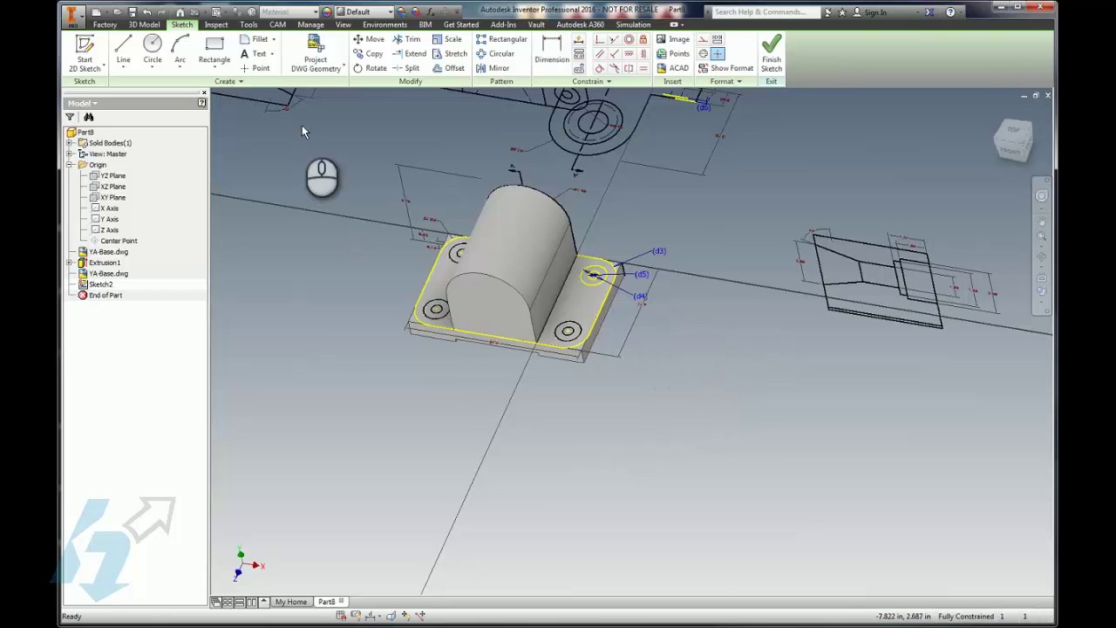
right_click(297, 167)
left_click(295, 197)
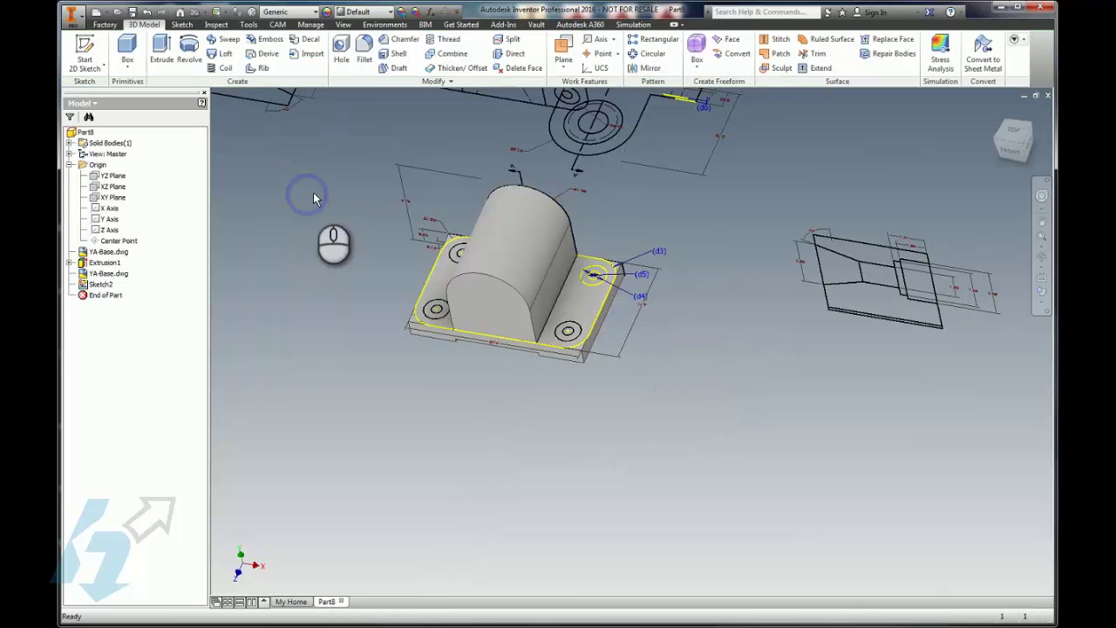
Fillet the base's four vertical corner edges with radius d3.
left_click(365, 58)
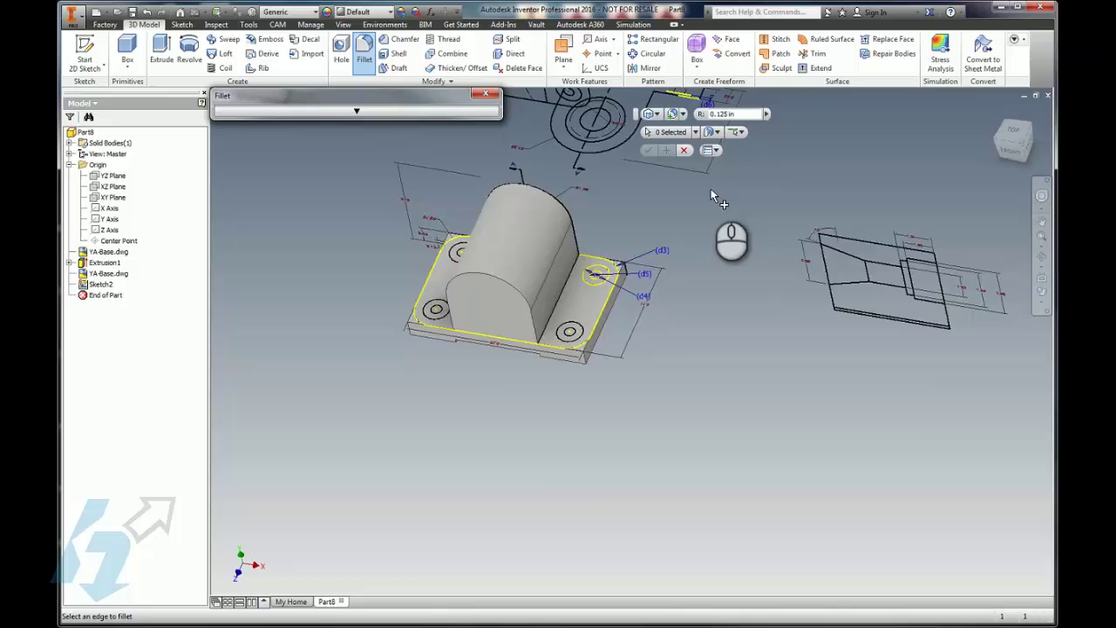
scroll(772, 357, "down", 2)
scroll(698, 318, "down", 2)
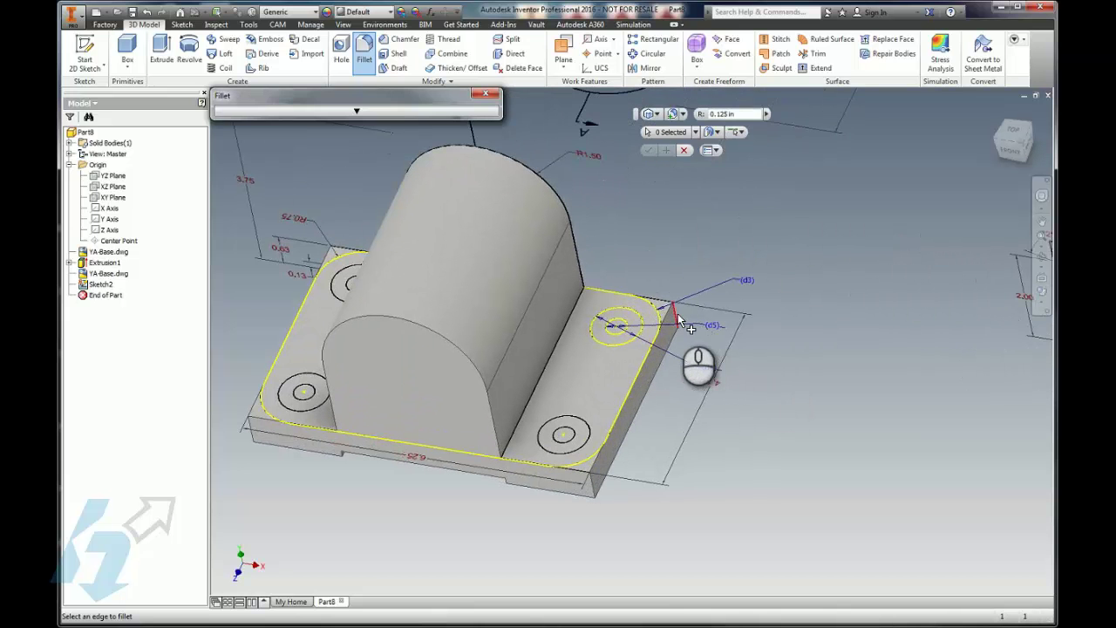
left_click(677, 313)
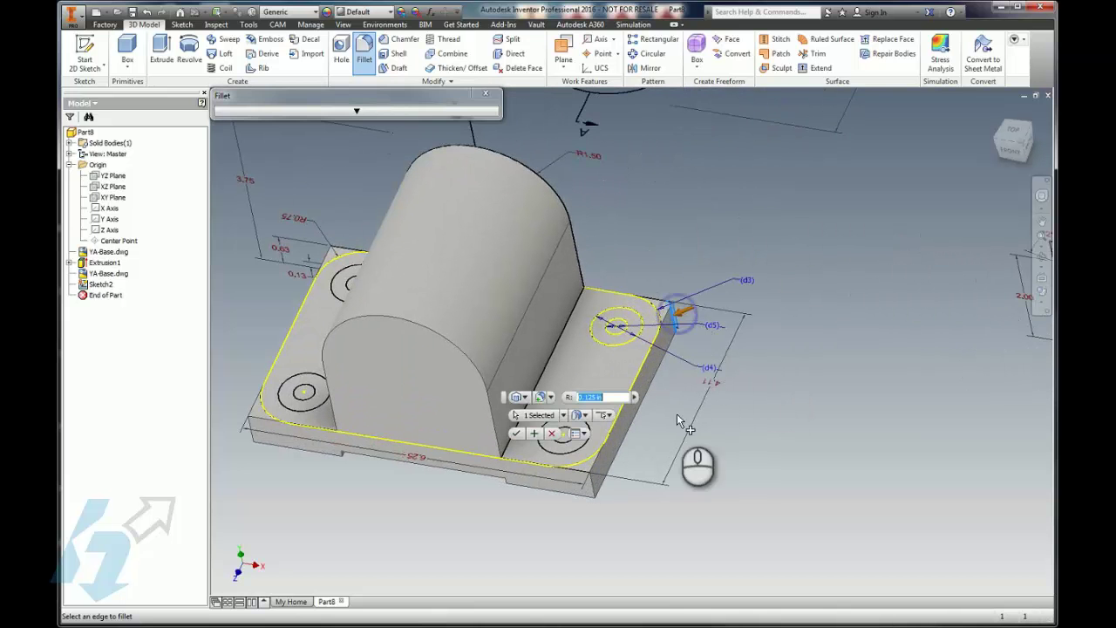
left_click(590, 489)
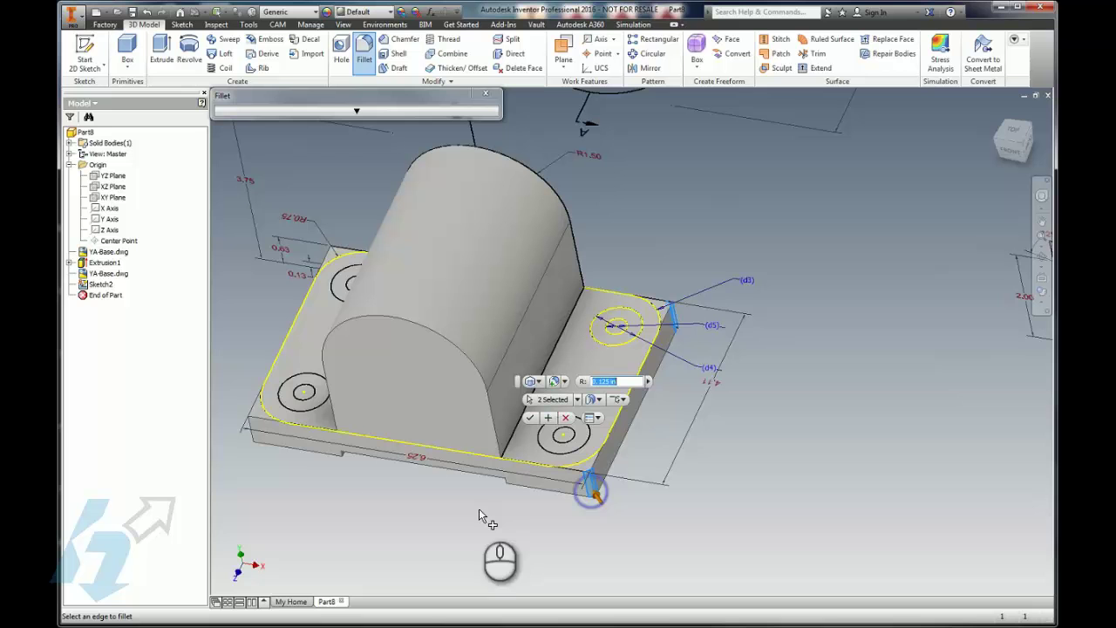
left_click(251, 433)
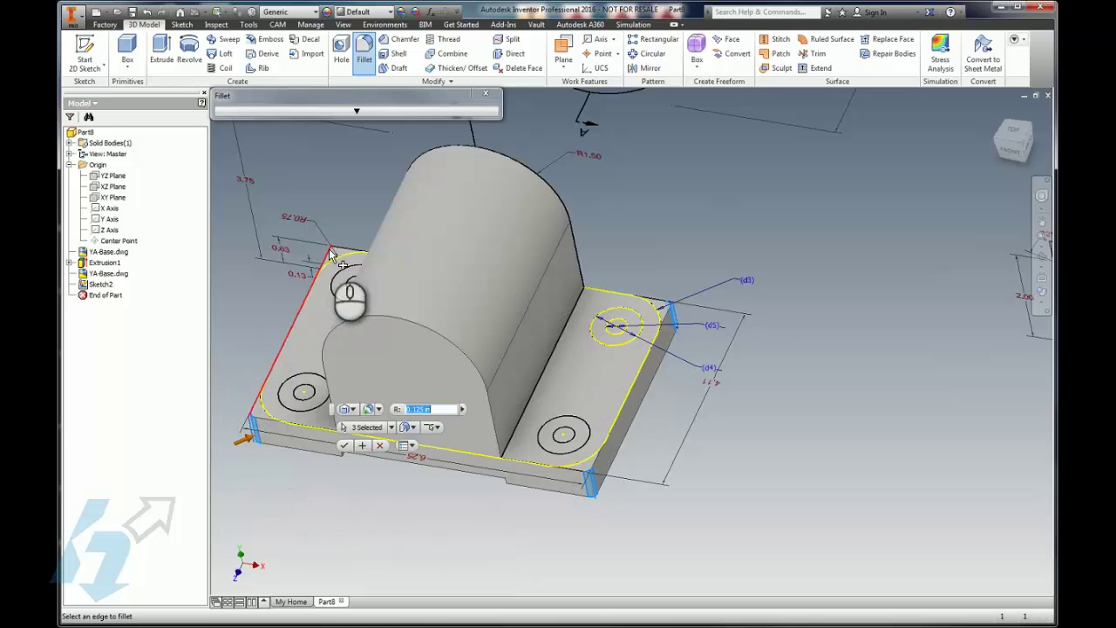
left_click(333, 250)
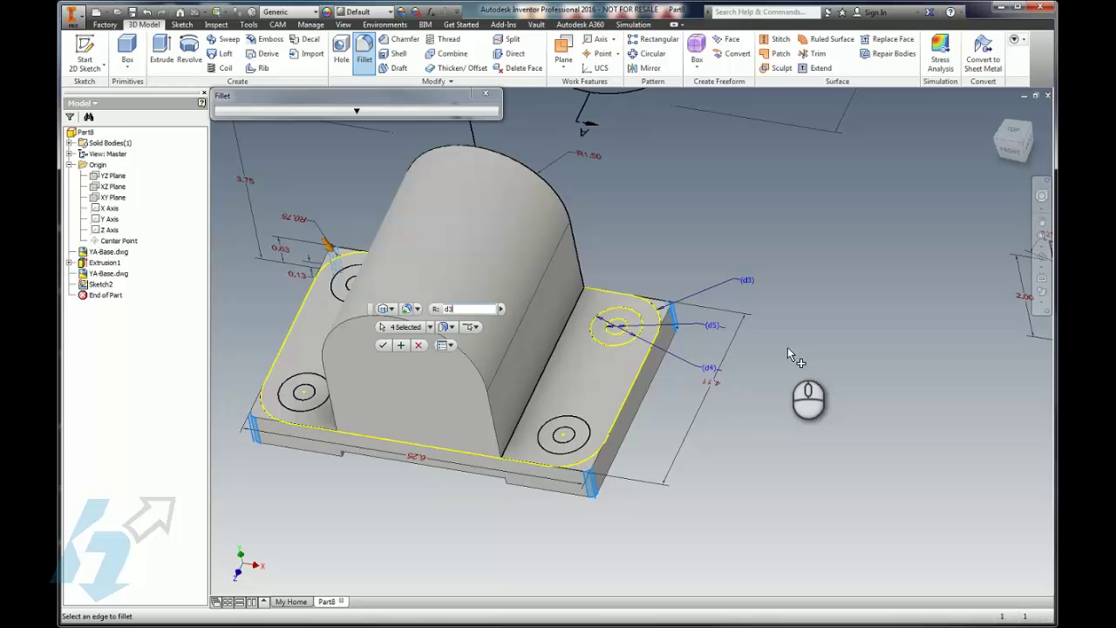
left_click(382, 346)
Set up a counterbore hole with diameter d4, depth d6 and hole size d5.
scroll(515, 166, "up", 2)
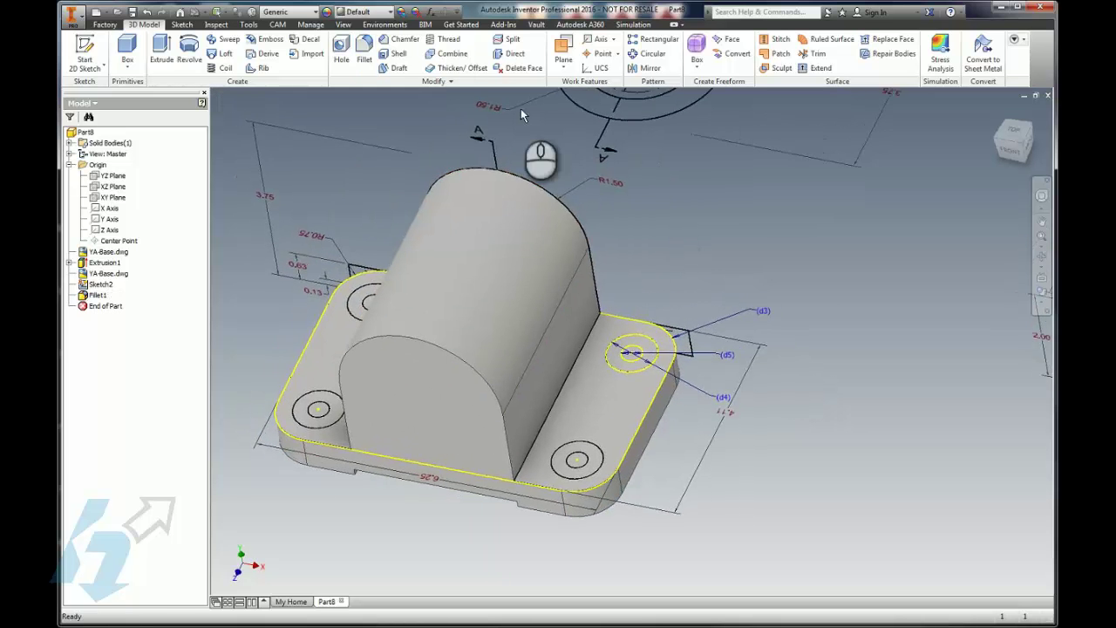
left_click(352, 70)
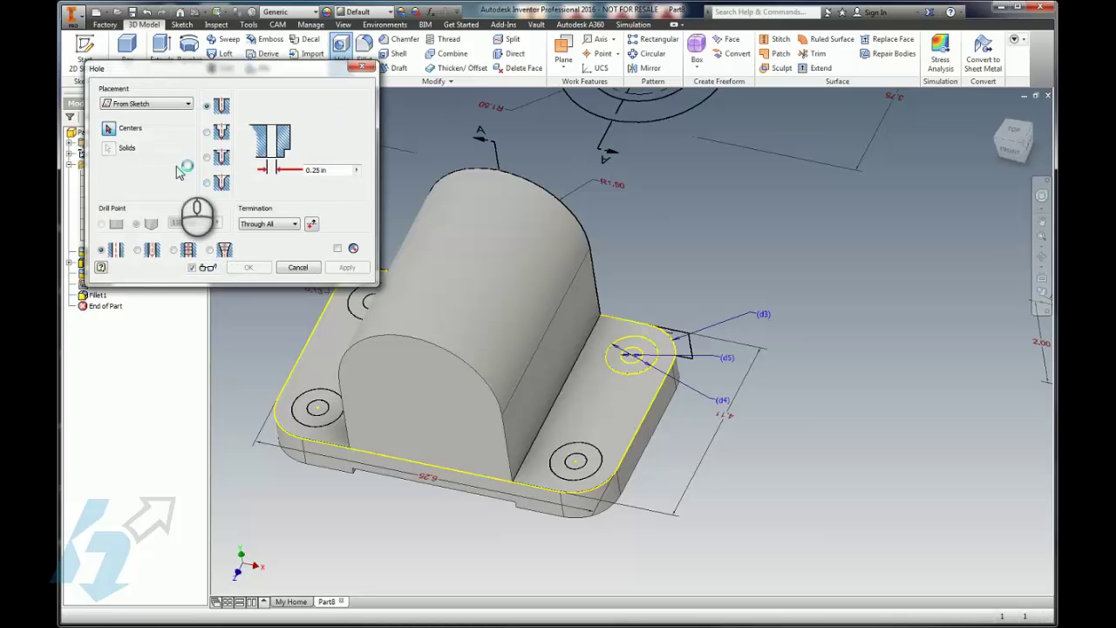
left_click(209, 133)
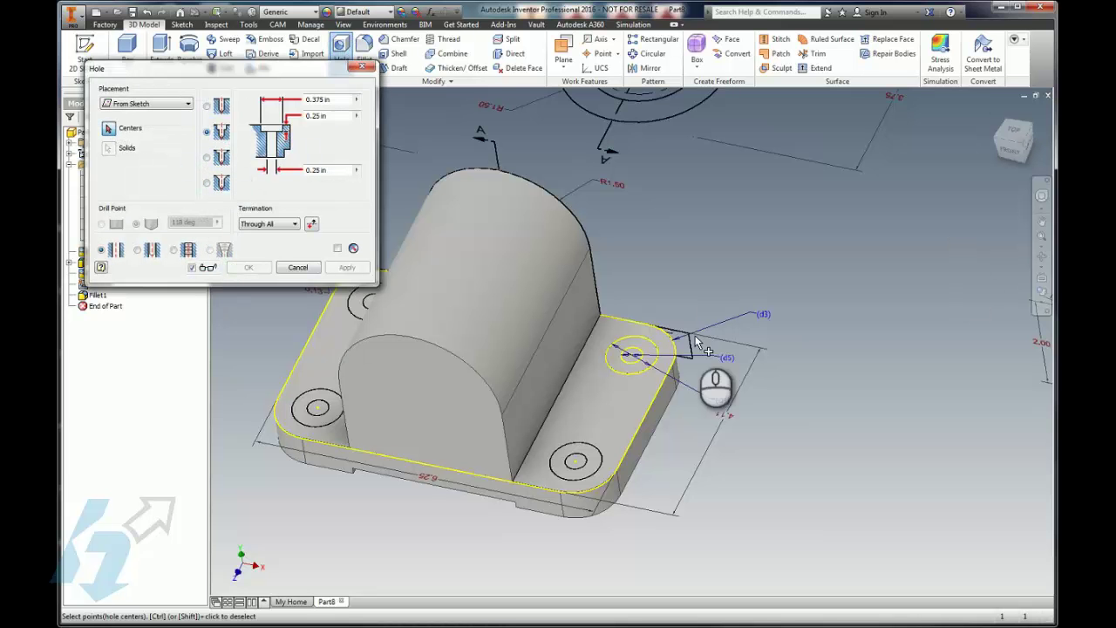
scroll(872, 379, "up", 2)
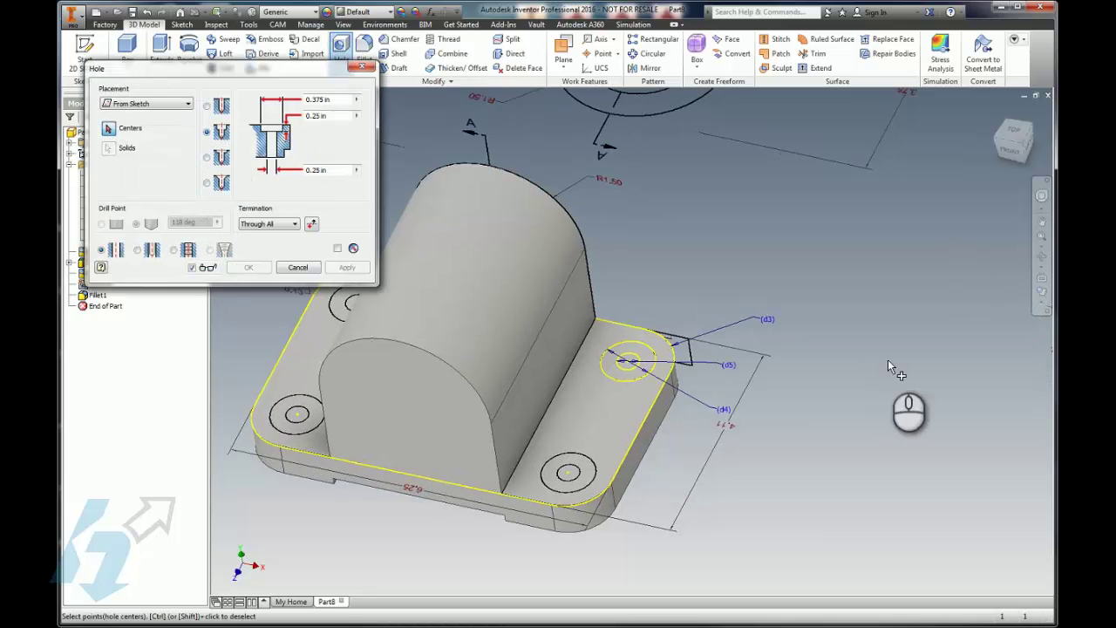
left_click(320, 99)
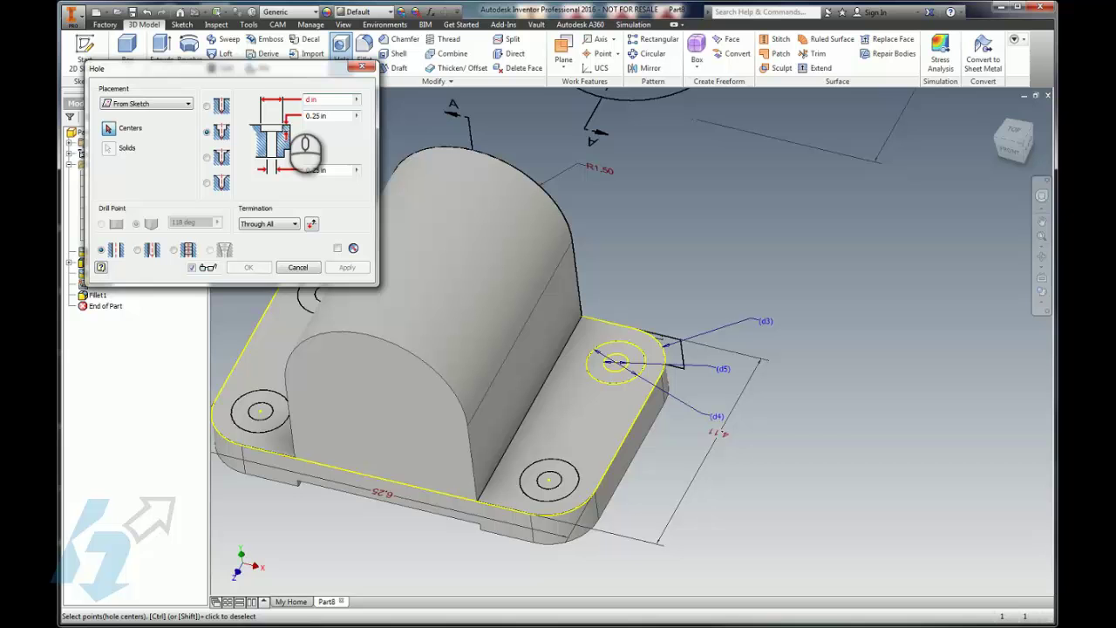
left_click(326, 113)
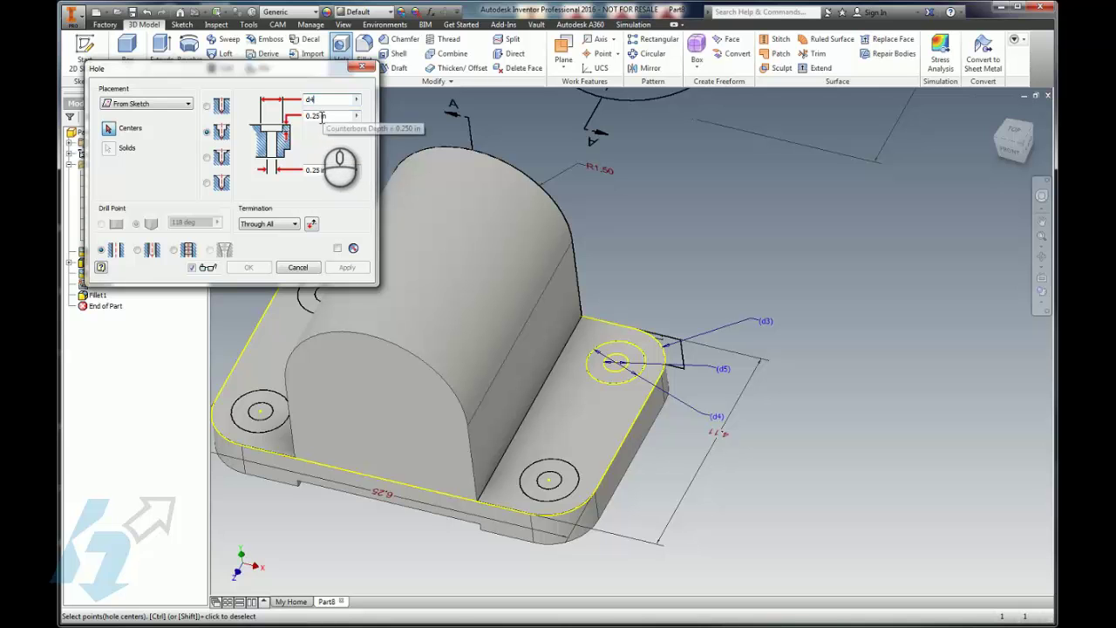
double_click(316, 115)
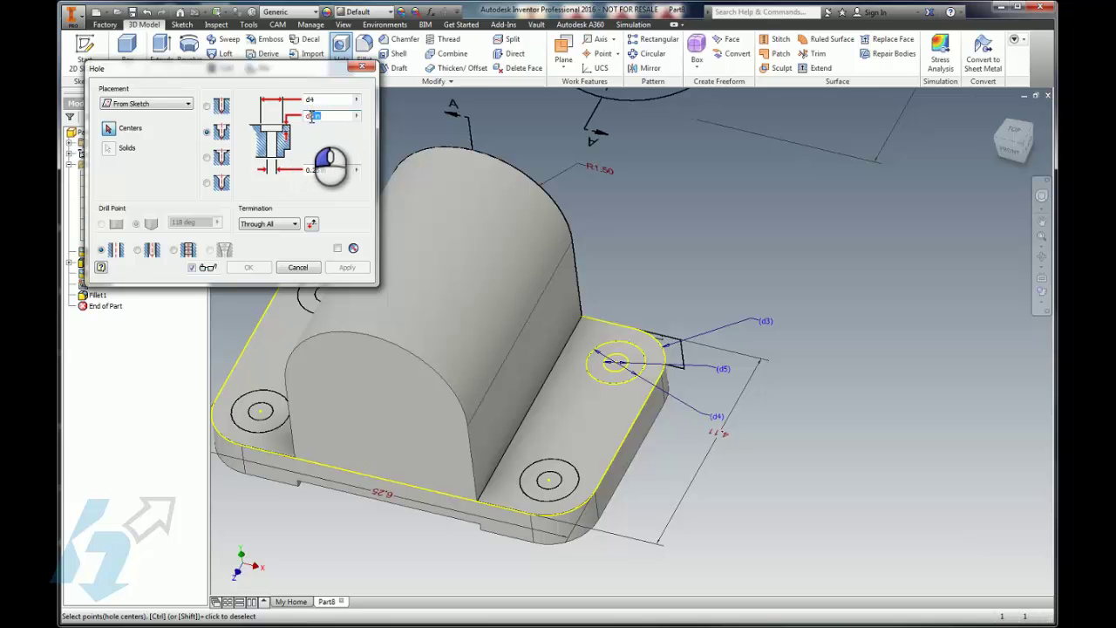
key("F5")
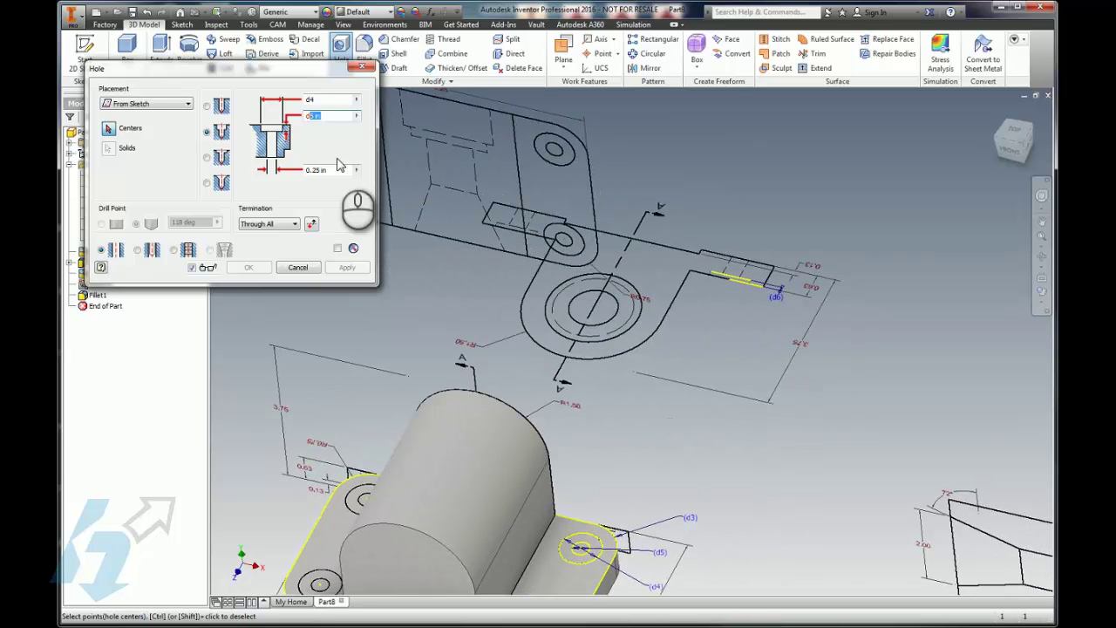
left_click(330, 170)
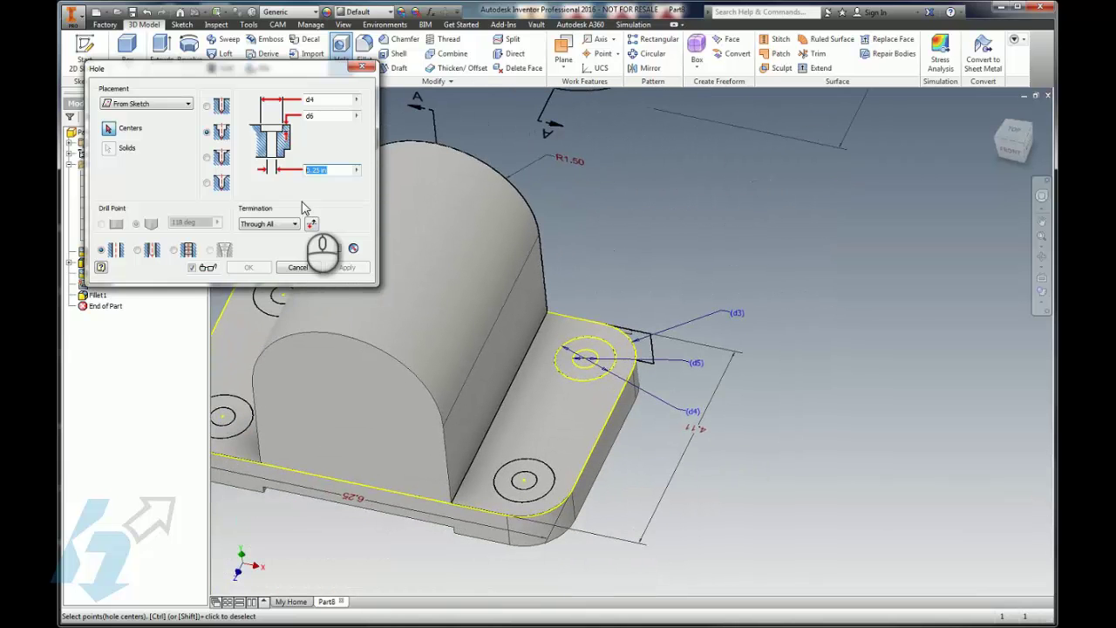
type("d5")
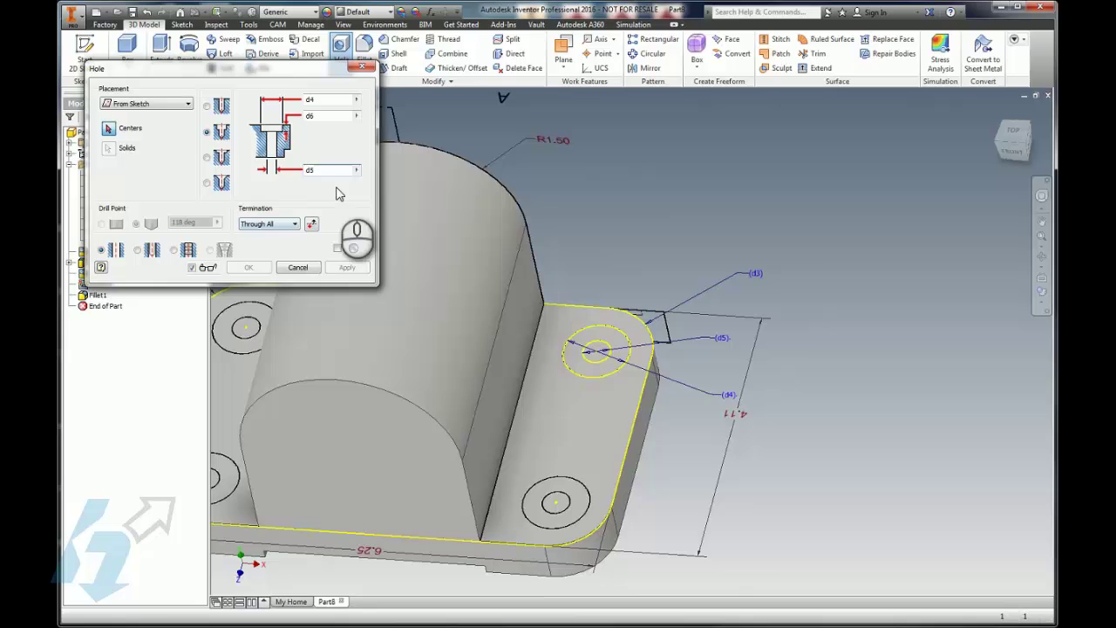
scroll(375, 209, "down", 3)
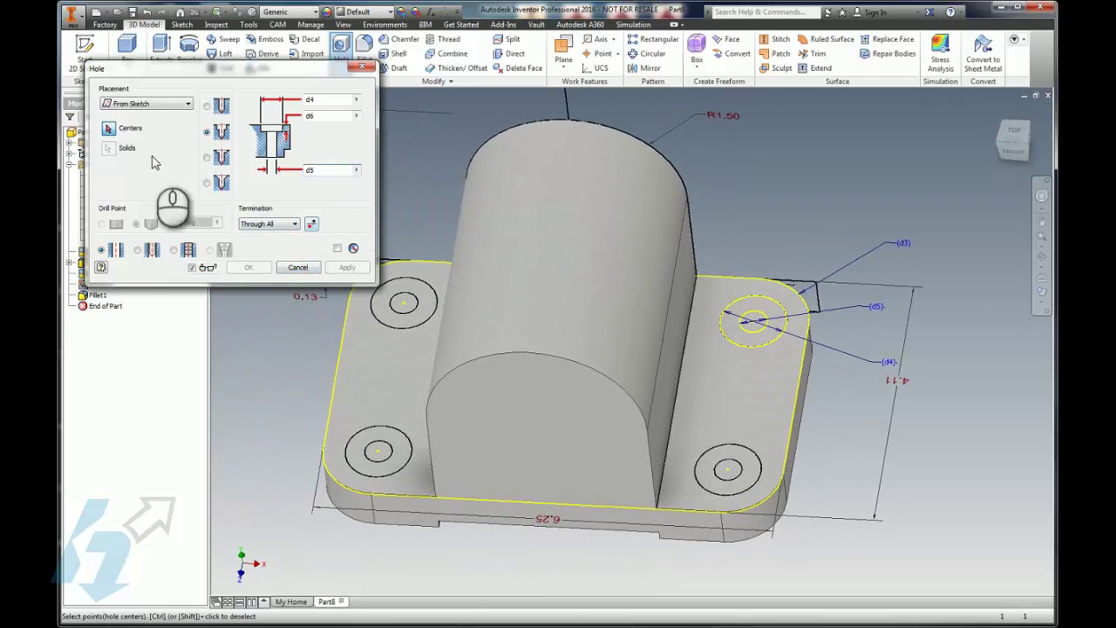
Place the holes at the four corner hole centres of the base.
left_click(755, 323)
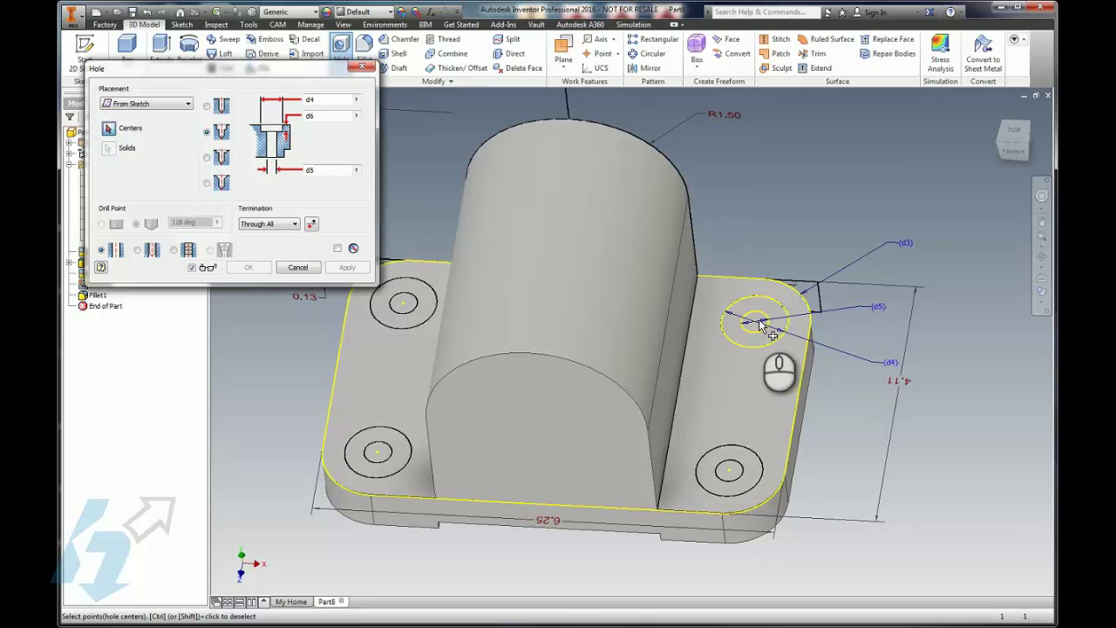
left_click(730, 473)
left_click(381, 454)
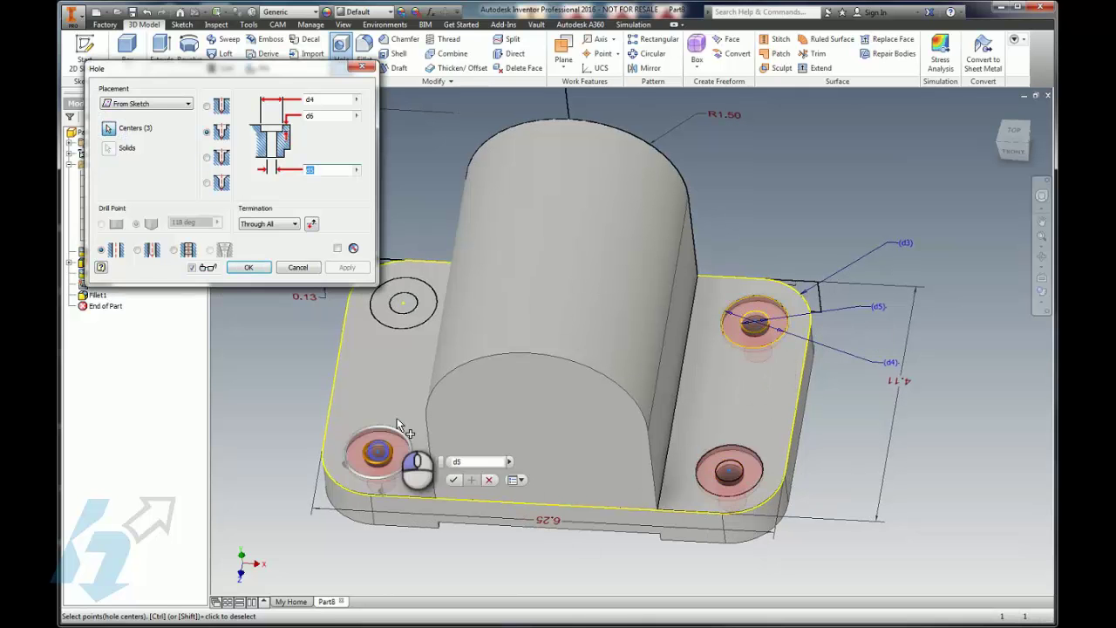
left_click(404, 307)
middle_click_drag(424, 372, 246, 343, "shift")
Create the four counterbored holes as Hole1.
left_click(249, 267)
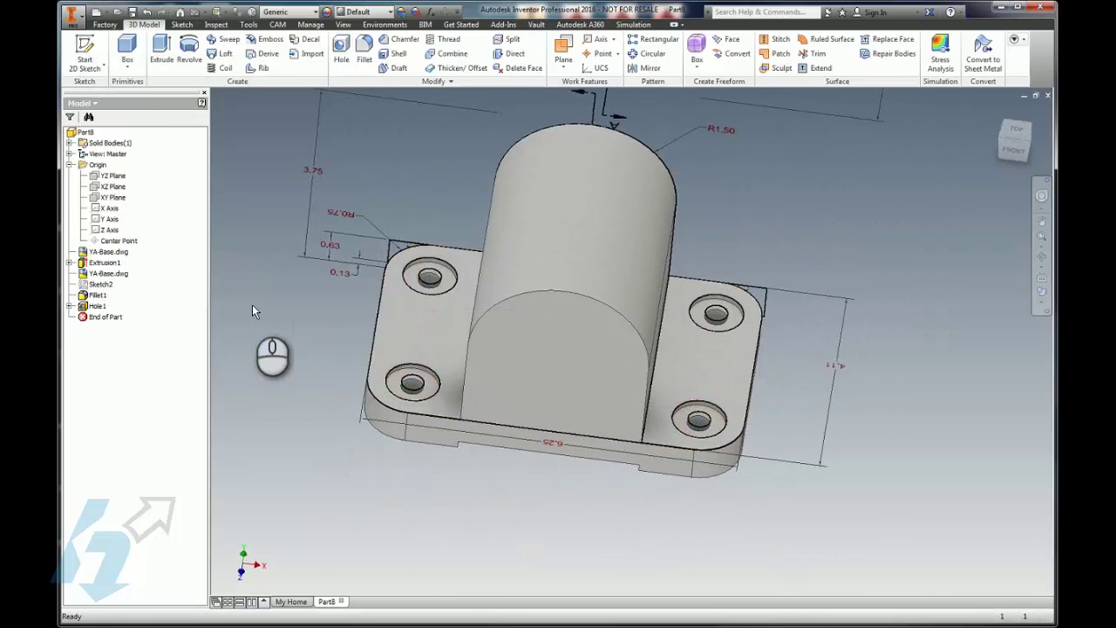
scroll(297, 301, "down", 3)
scroll(306, 303, "down", 3)
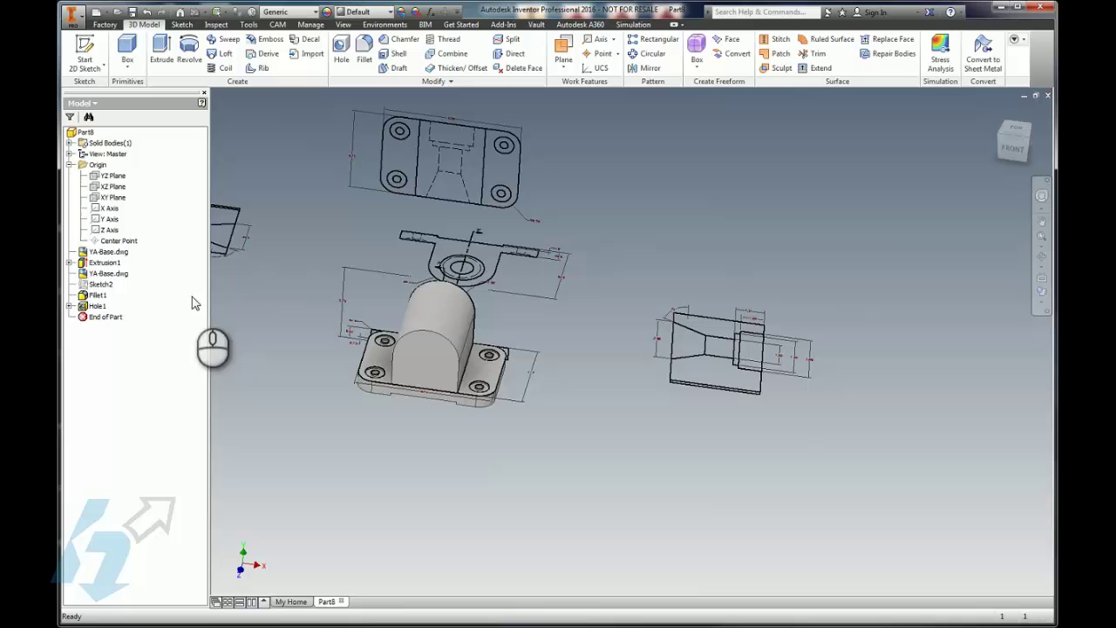
Hide both YA-Base.dwg underlays and orbit the bracket to an isometric view.
left_click(108, 273)
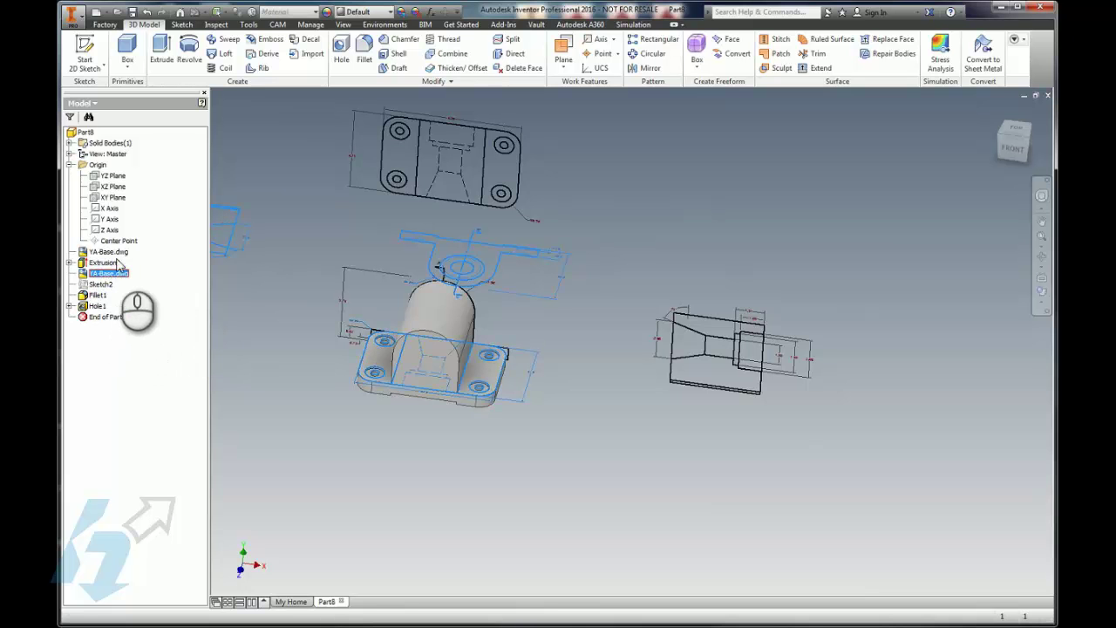
left_click(111, 252, "ctrl")
right_click(117, 253)
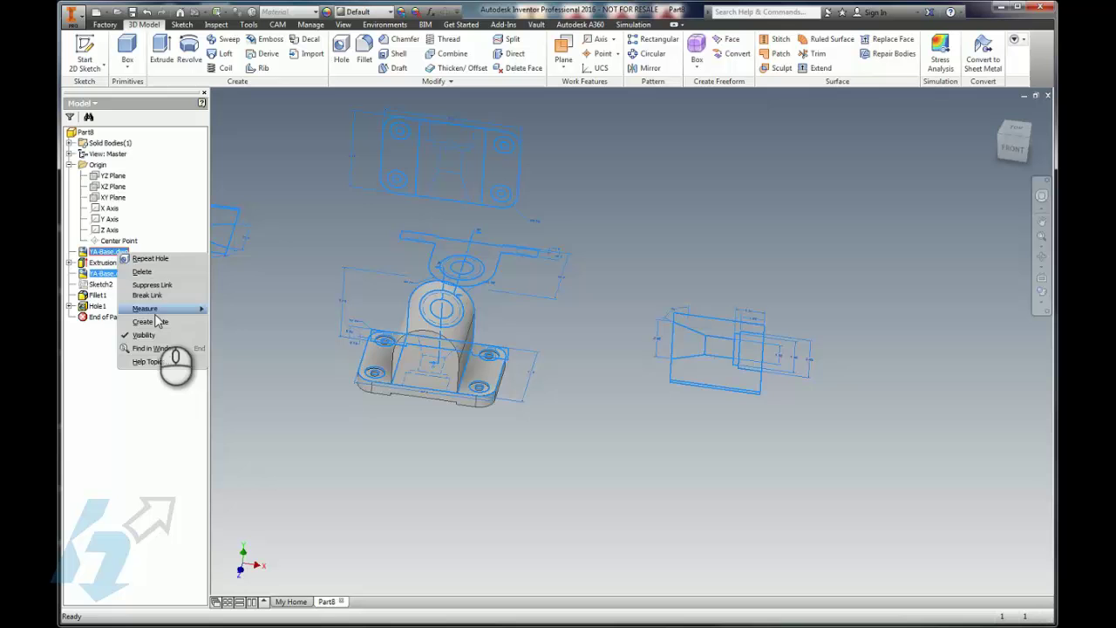
left_click(148, 334)
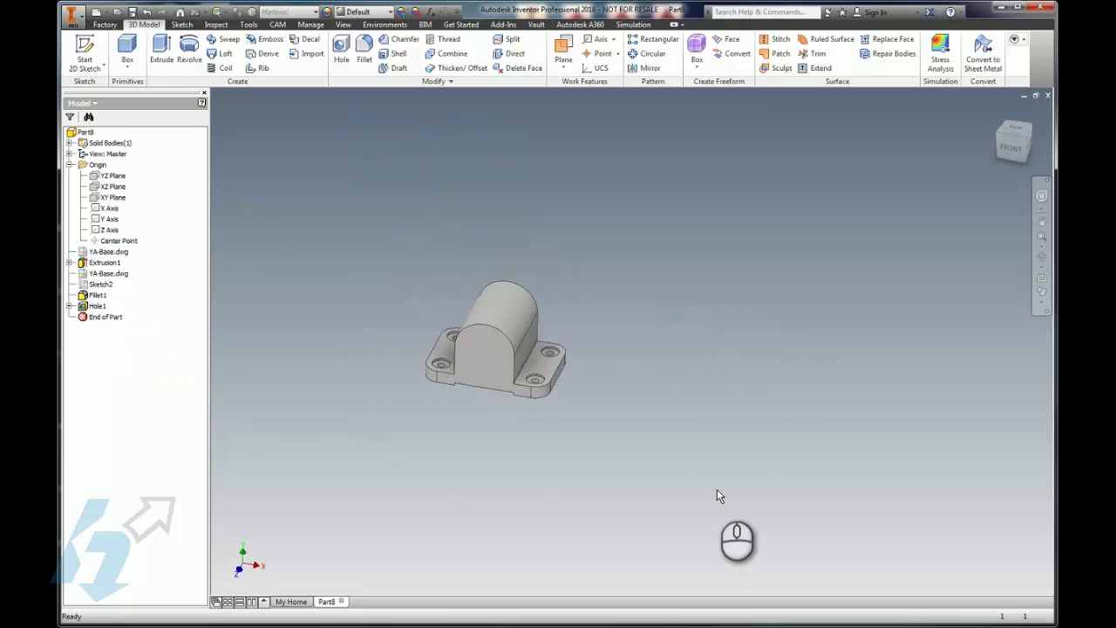
middle_click_drag(717, 495, 379, 226, "shift")
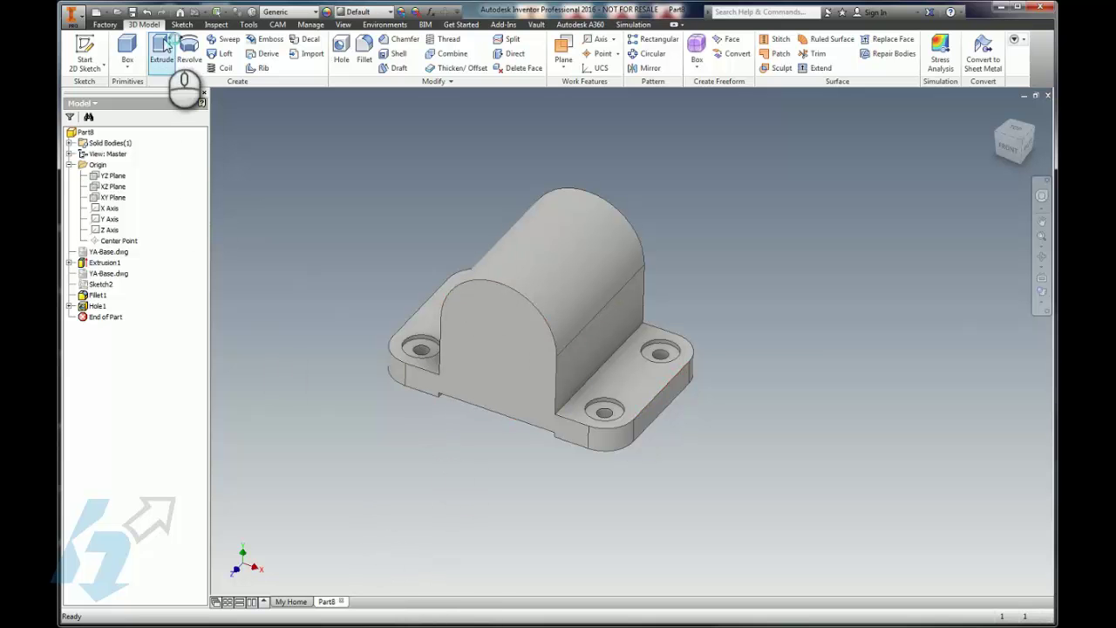
In the Open dialog filtered to Inventor Files, rename YA-Base.dwg to YA-Base-update.dwg.
left_click(116, 12)
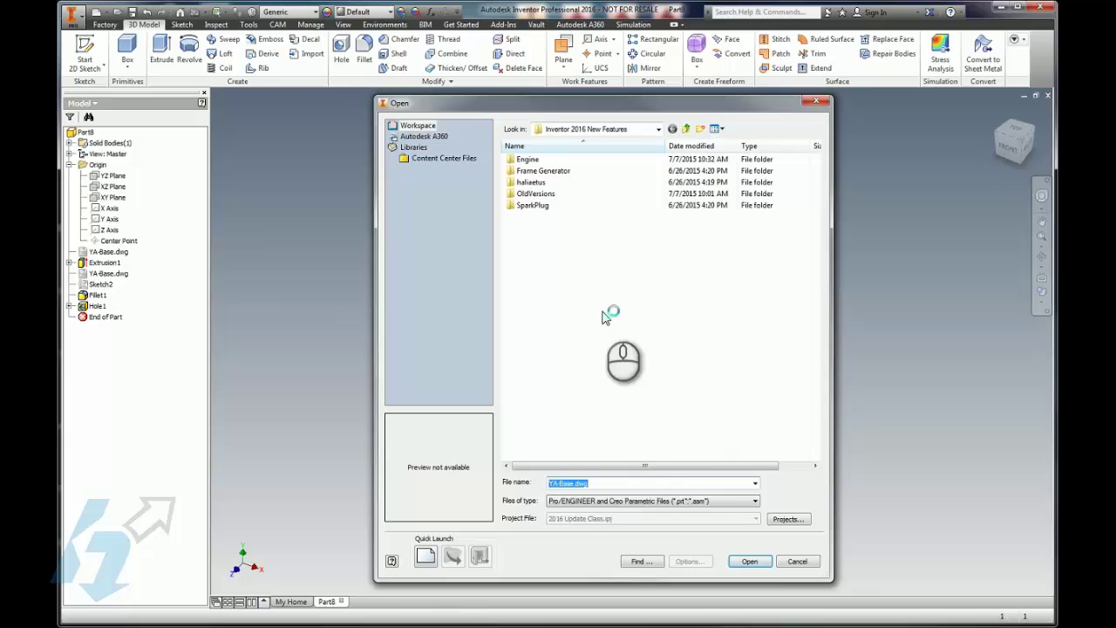
left_click(711, 502)
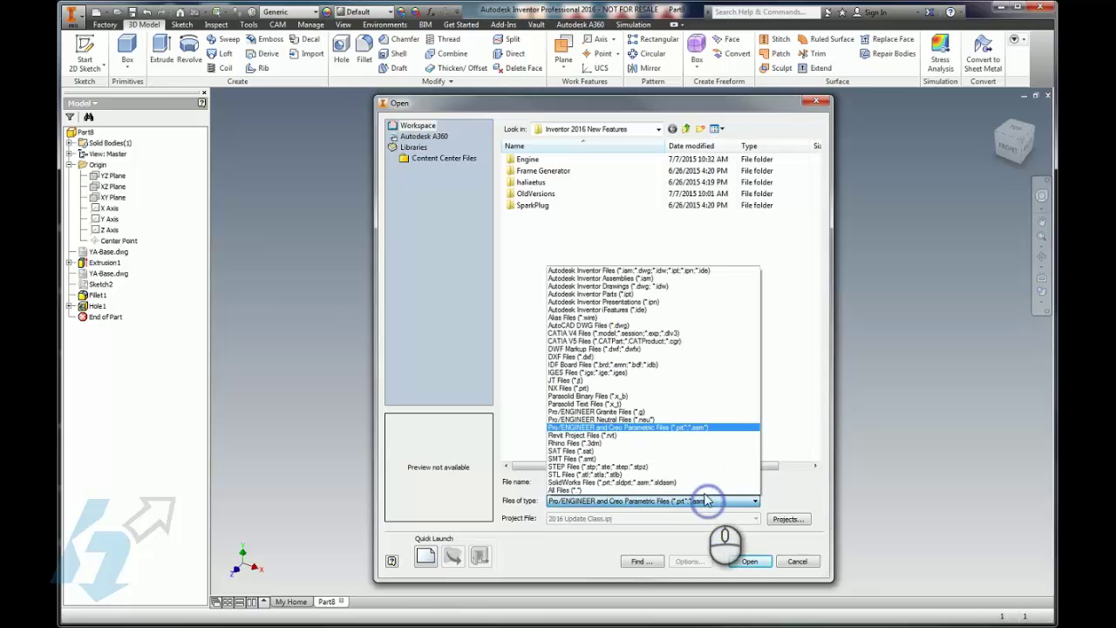
left_click(673, 270)
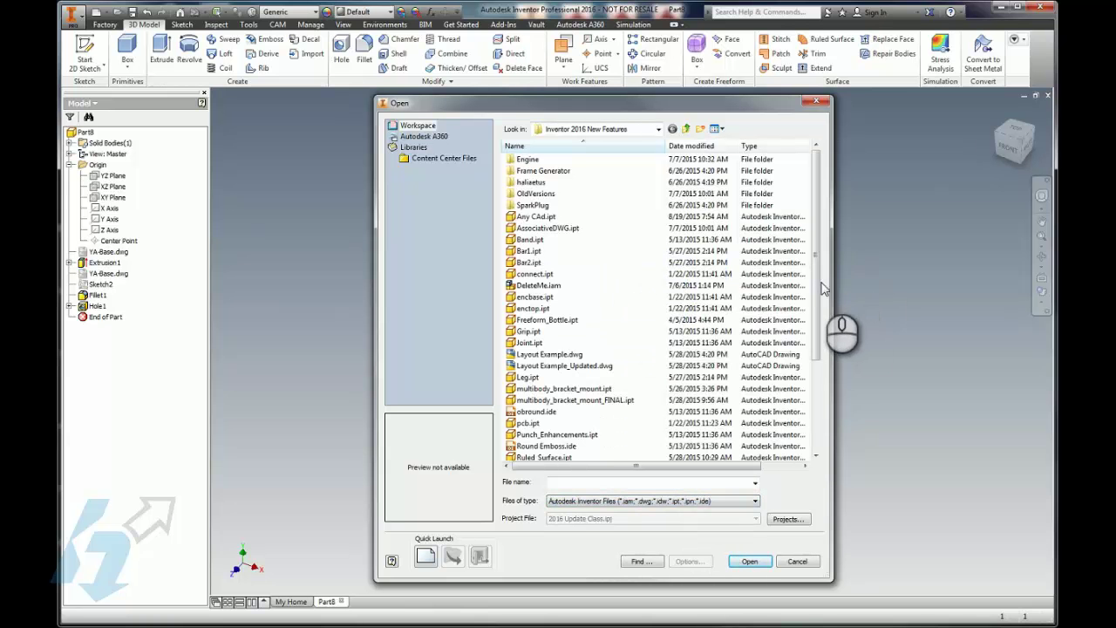
left_click_drag(820, 289, 818, 428)
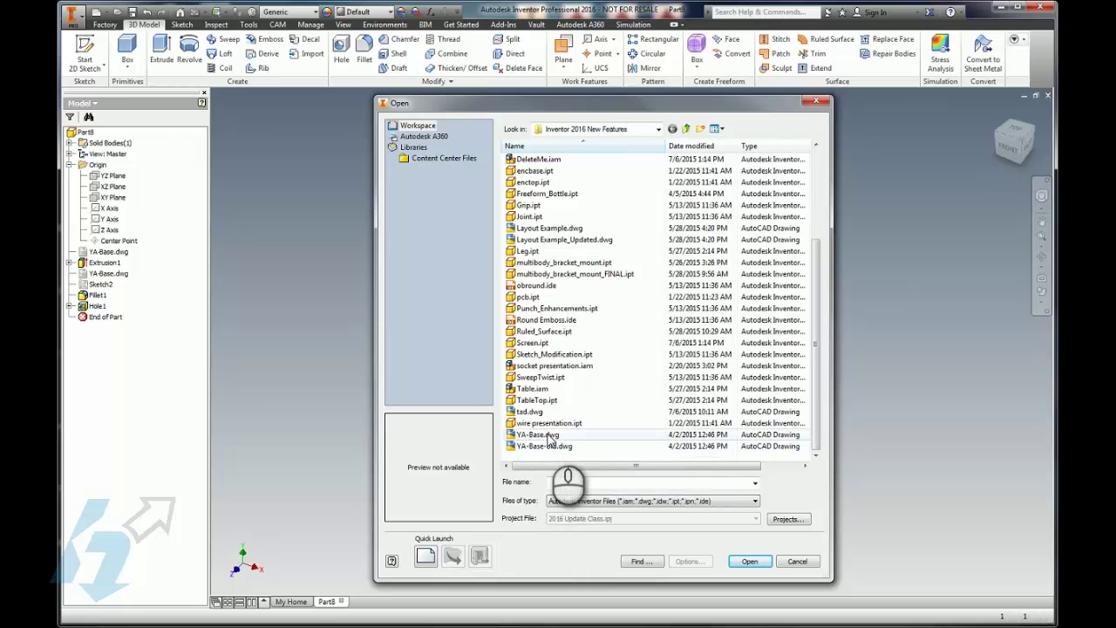
right_click(544, 437)
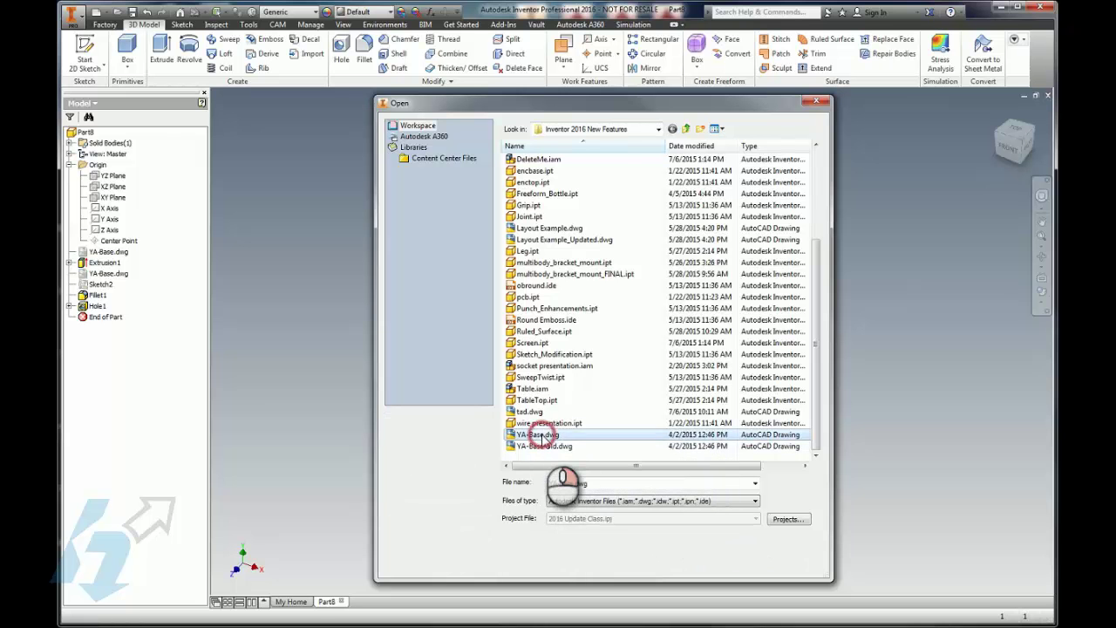
left_click(575, 408)
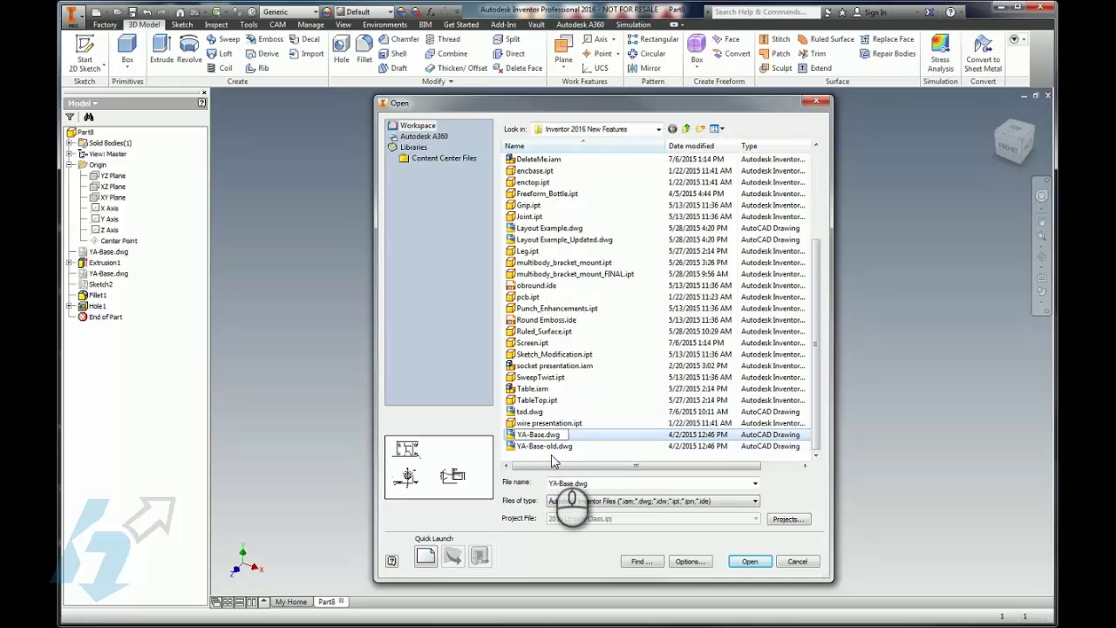
type("-update")
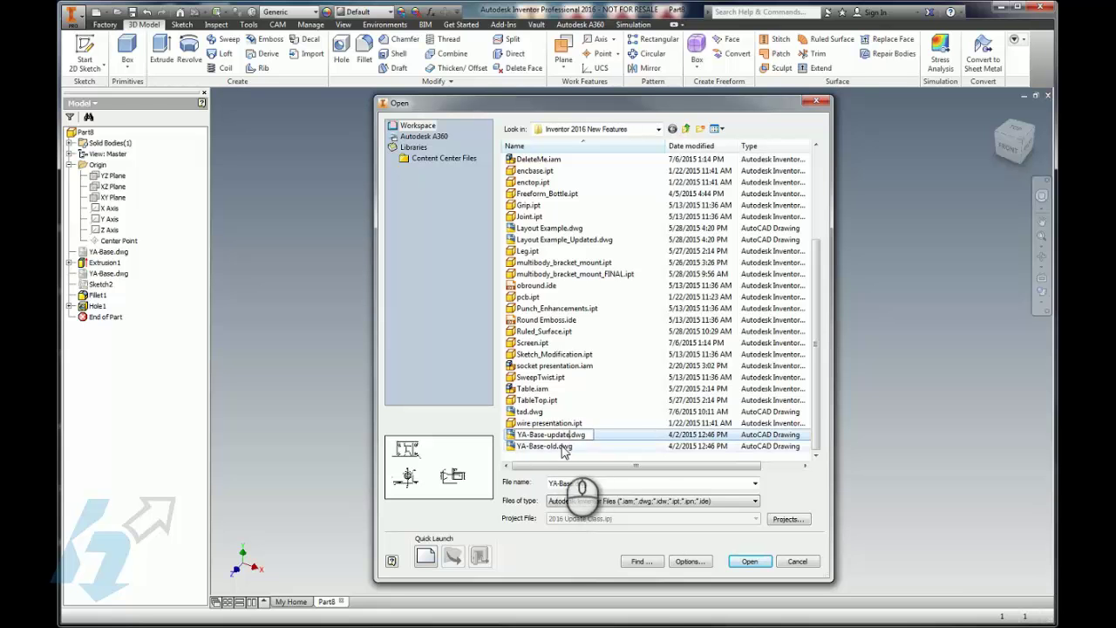
left_click(555, 448)
Rename YA-Base-old.dwg to YA-Base.dwg, then cancel the dialog without opening anything.
right_click(555, 449)
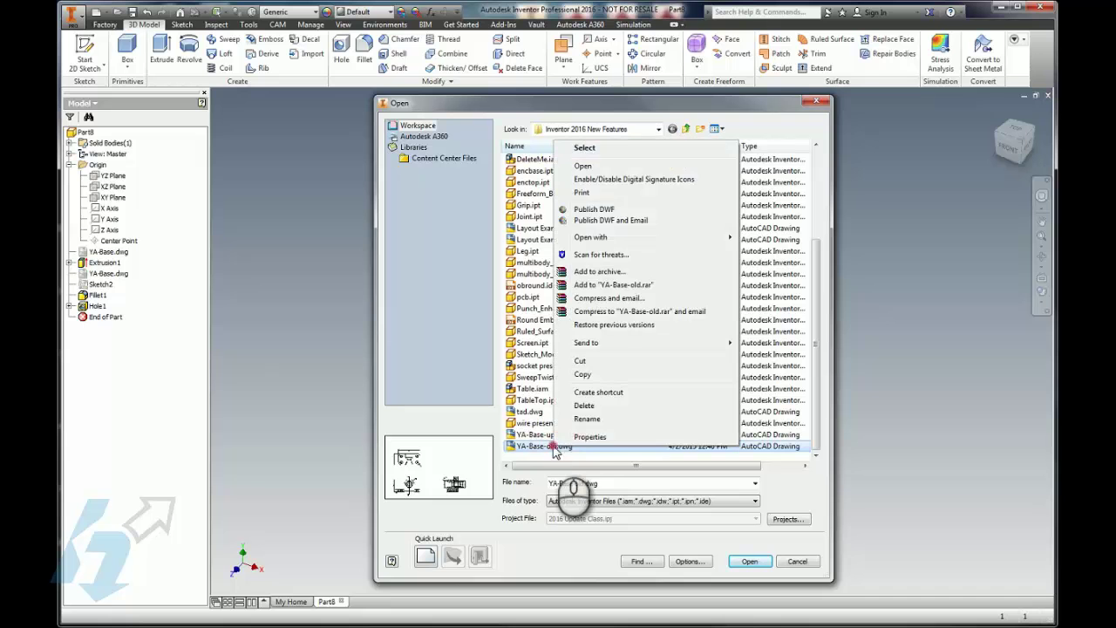
left_click(586, 416)
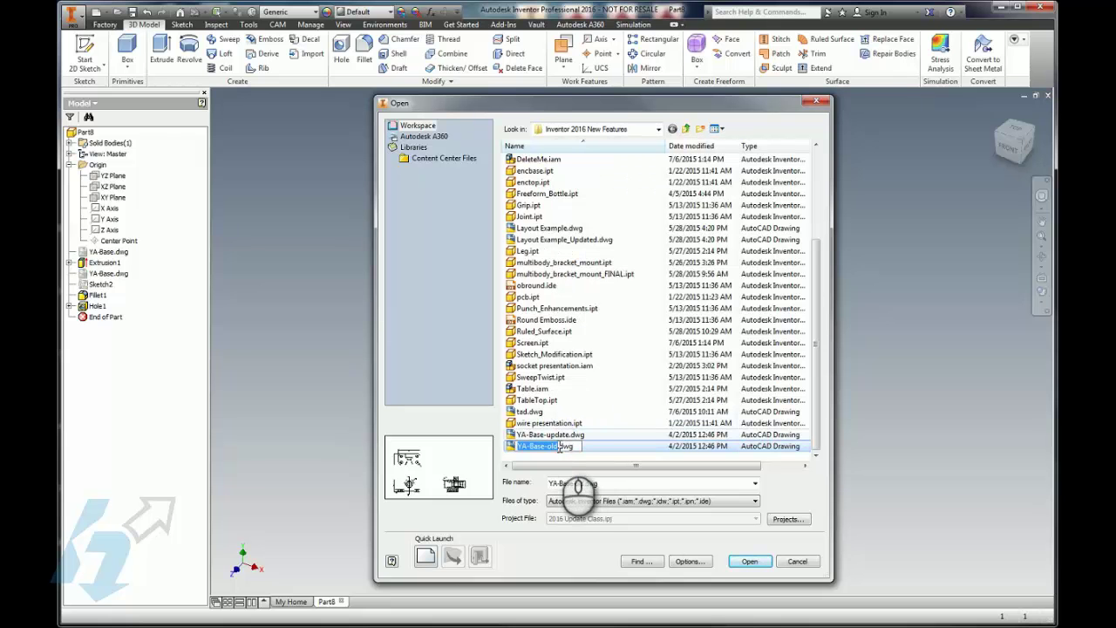
left_click(559, 446)
key("BackSpace")
key("BackSpace")
key("BackSpace")
key("BackSpace")
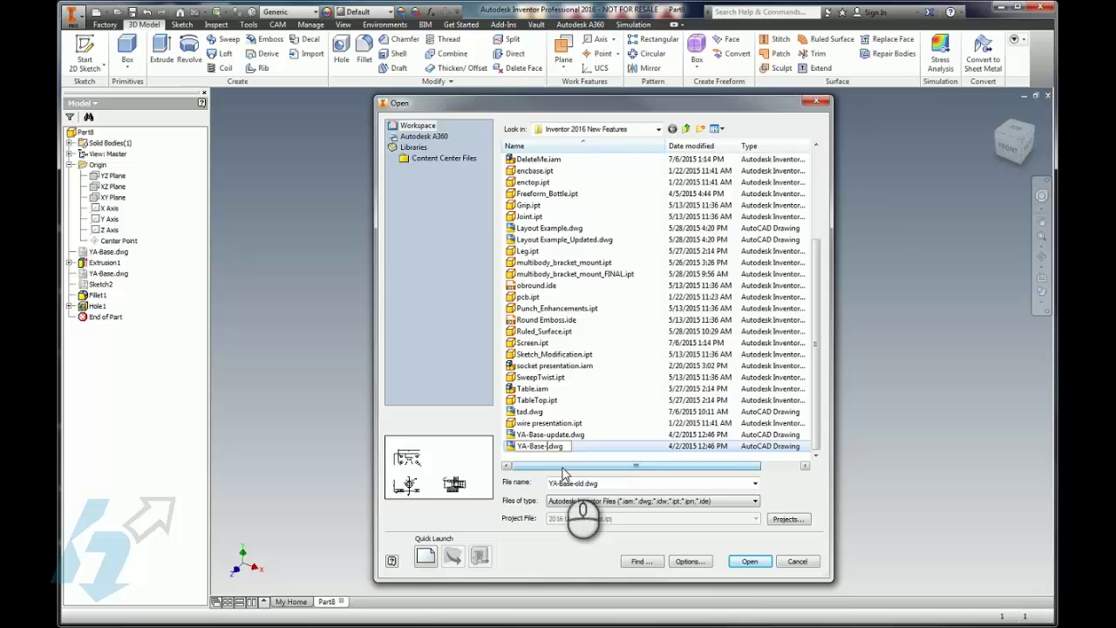
key("Return")
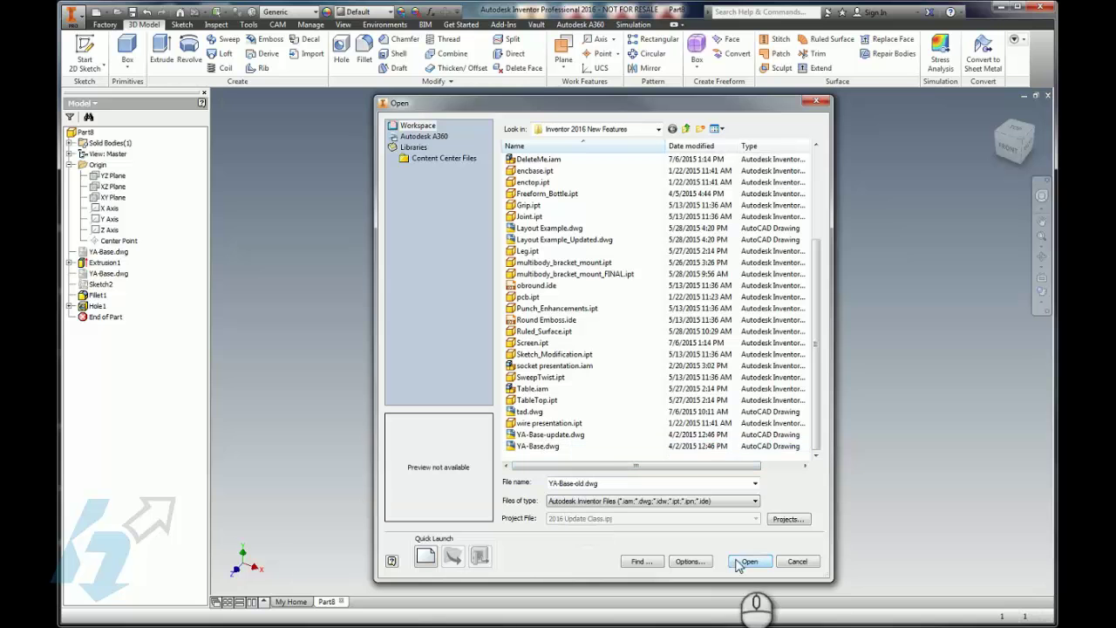
left_click(804, 563)
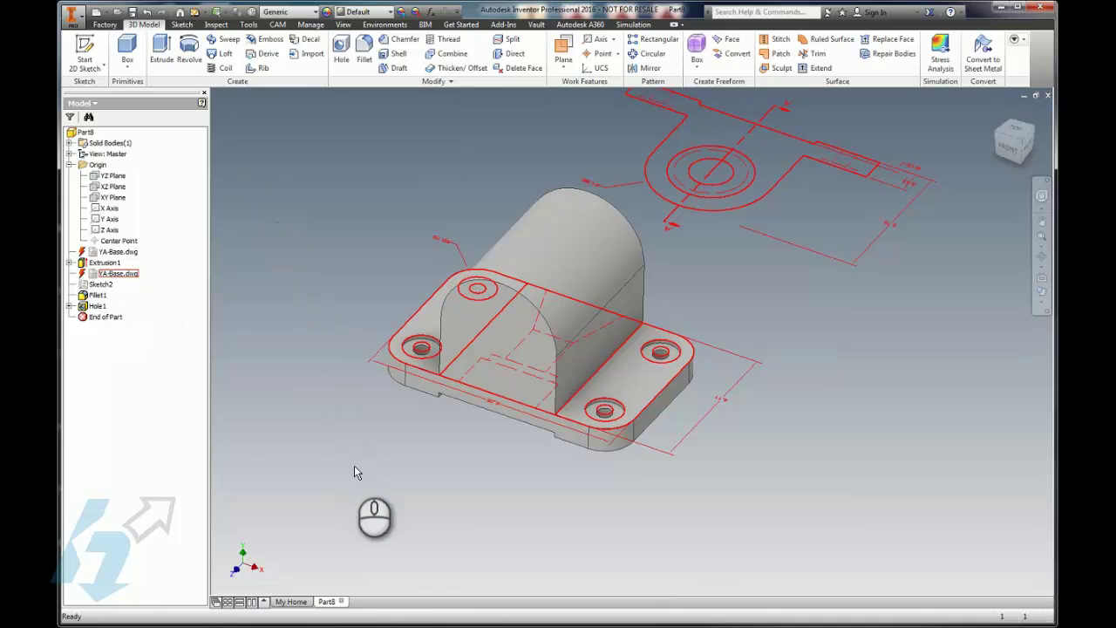
Rebuild the Part8 bracket from the modified YA-Base.dwg with Update and clear the selection.
left_click(196, 12)
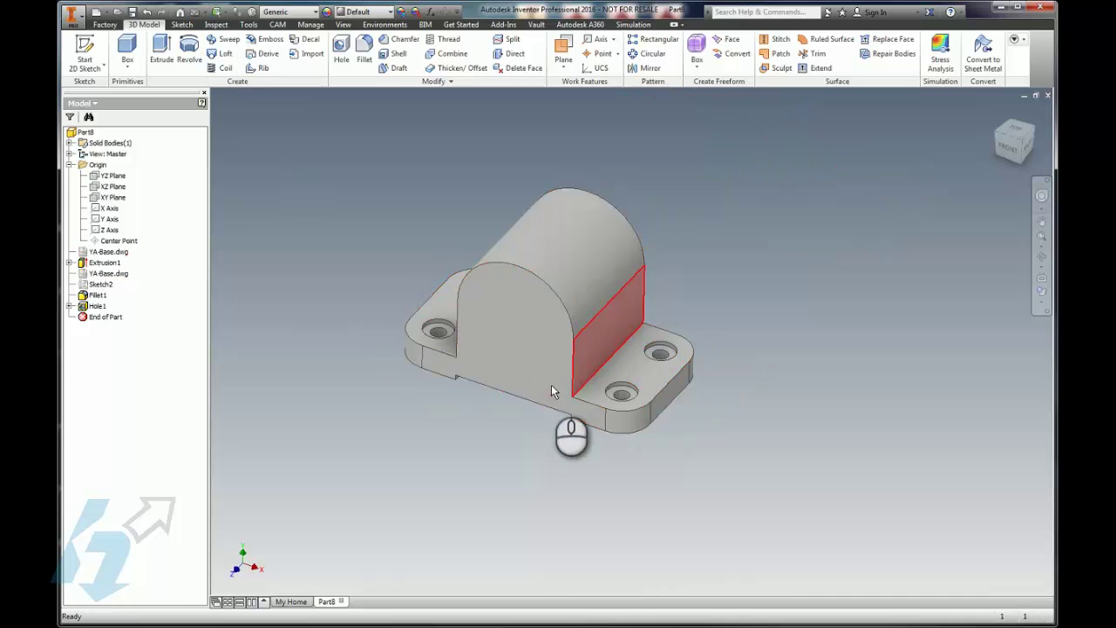
left_click(356, 325)
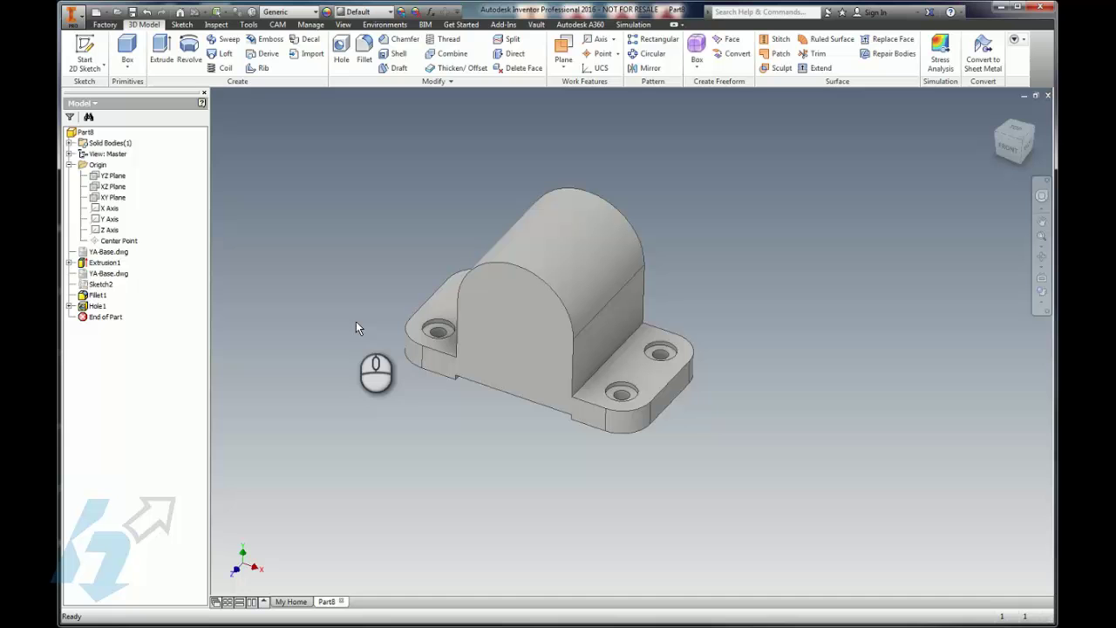
left_click(356, 322)
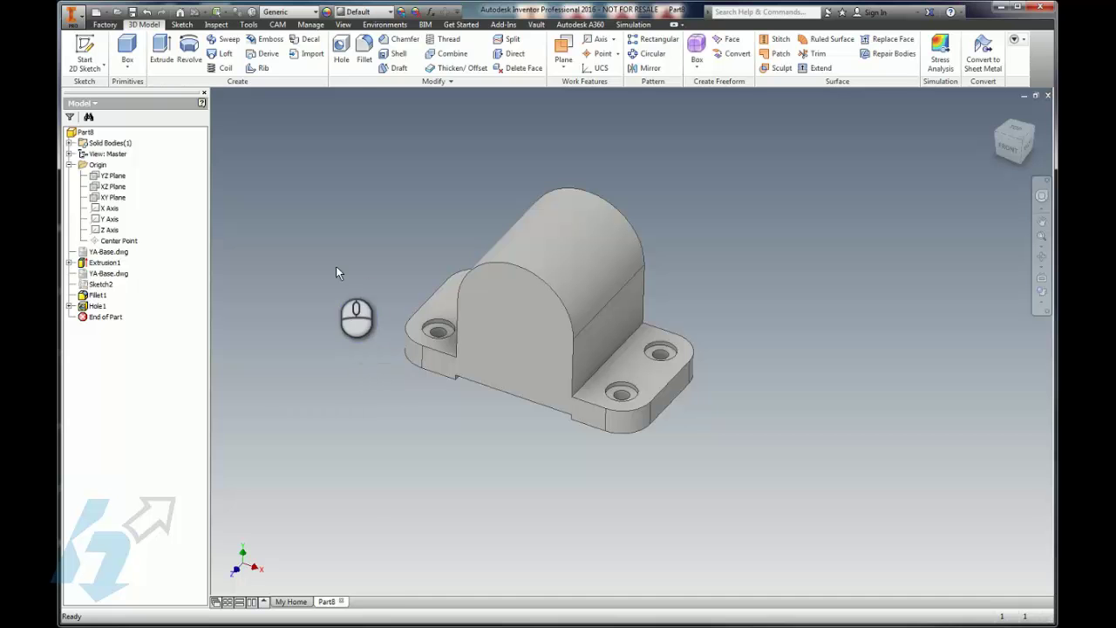